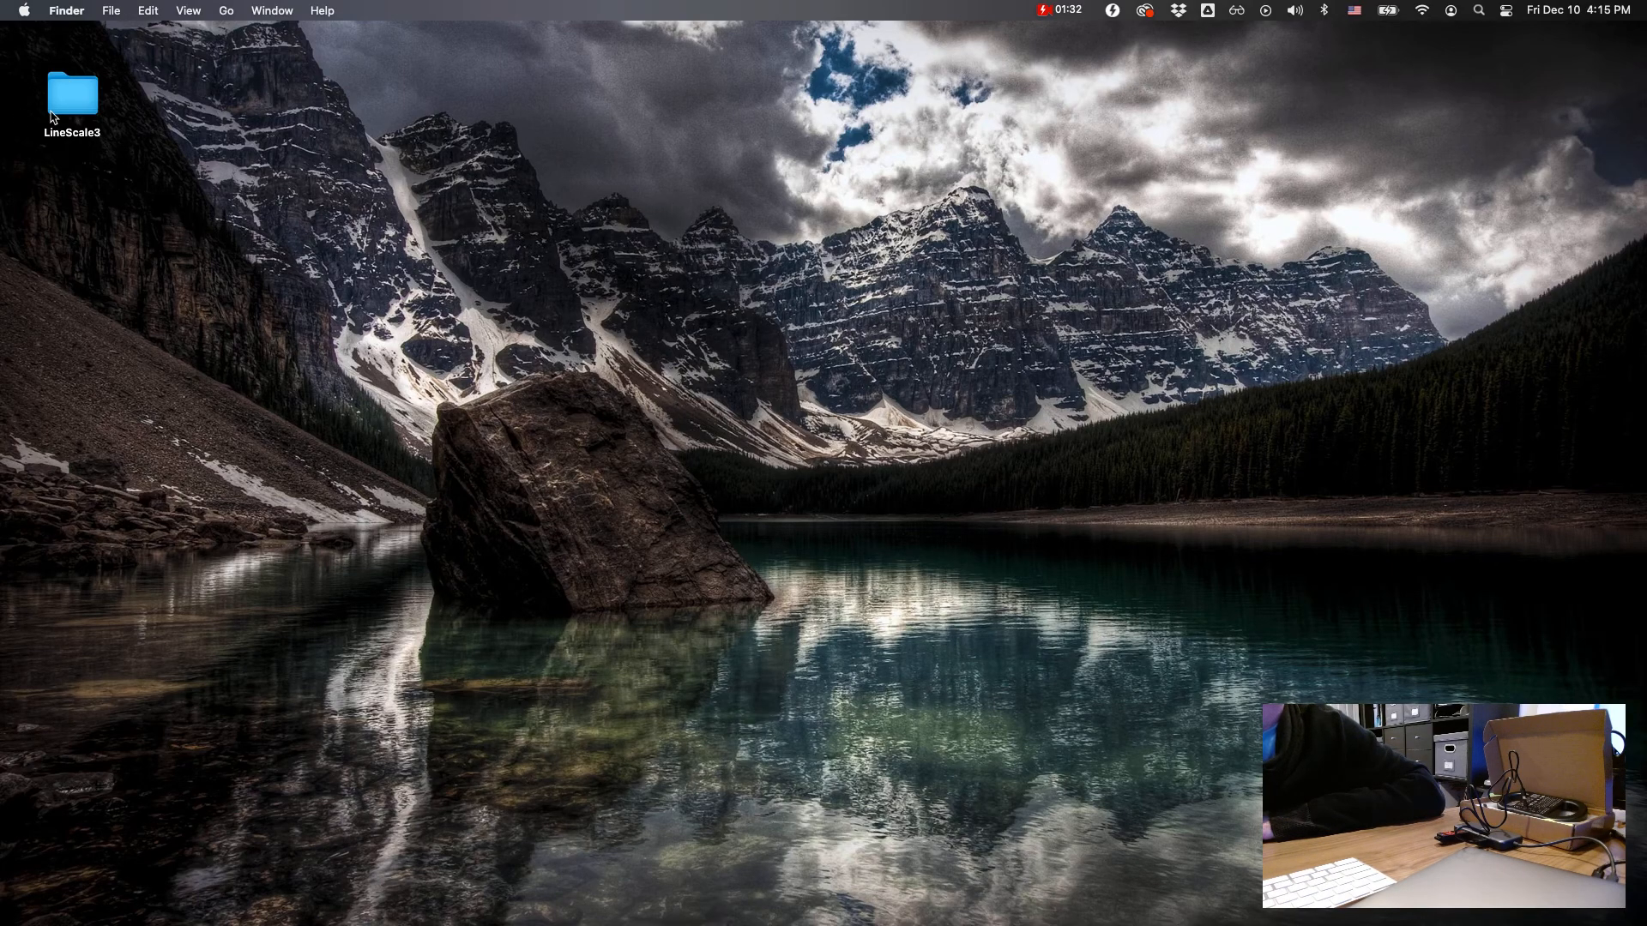
Step: Open the LineScale3 desktop folder and look over the firmware zip, the VirtualBox appliance file and MicroXP_SP2.iso
double_click(78, 98)
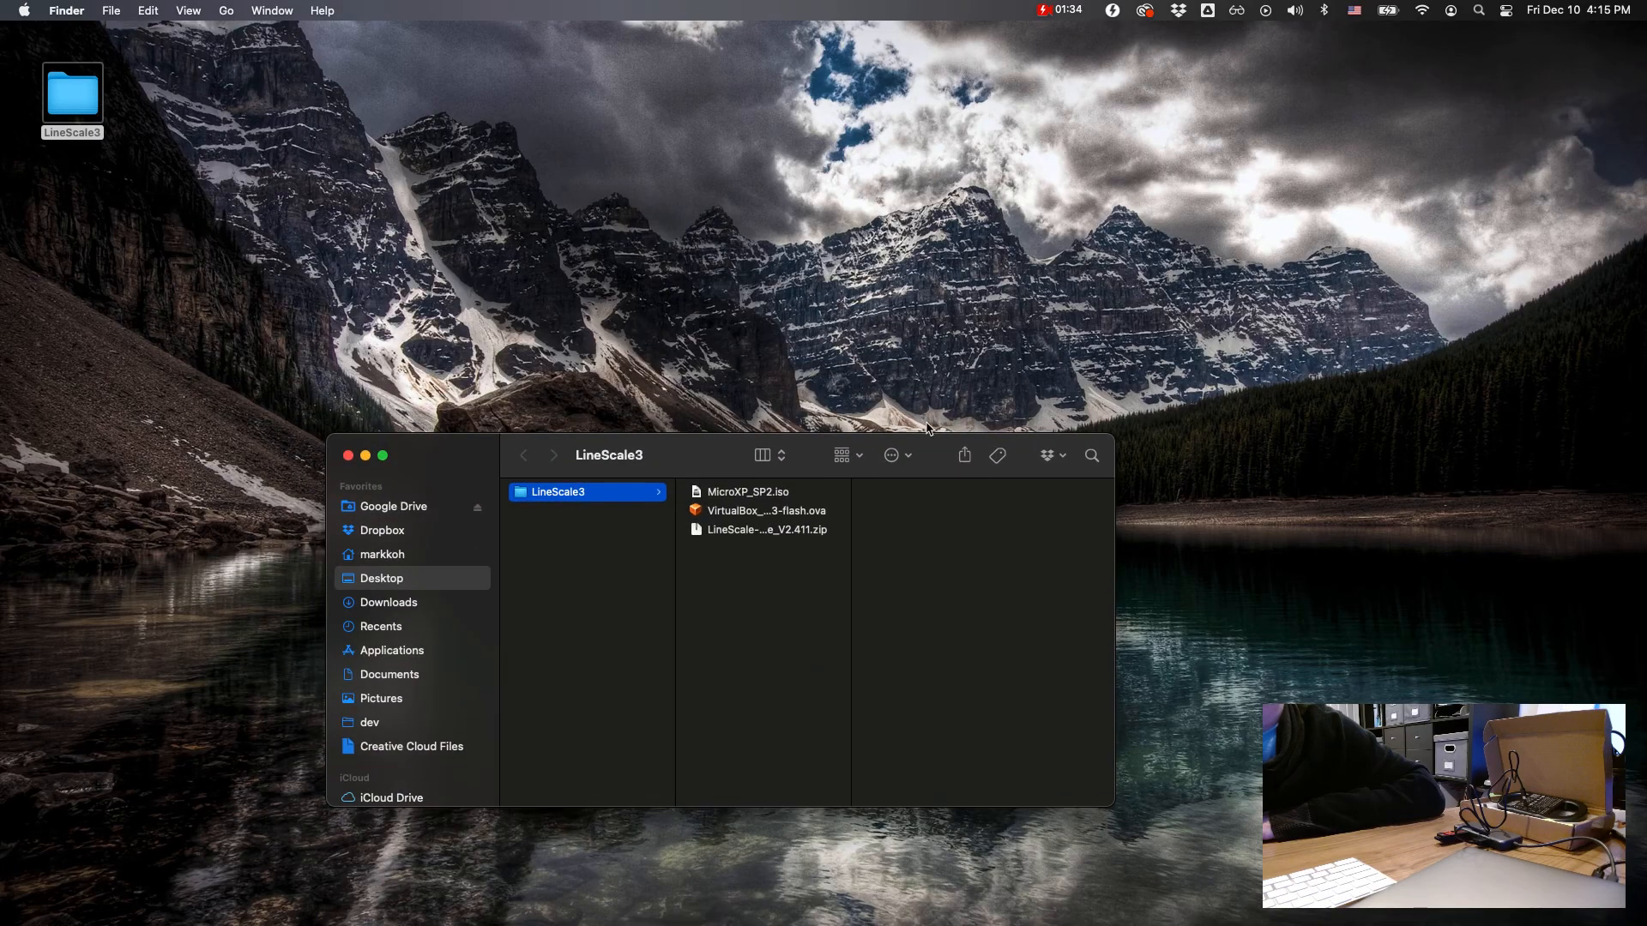
drag(566, 442, 556, 400)
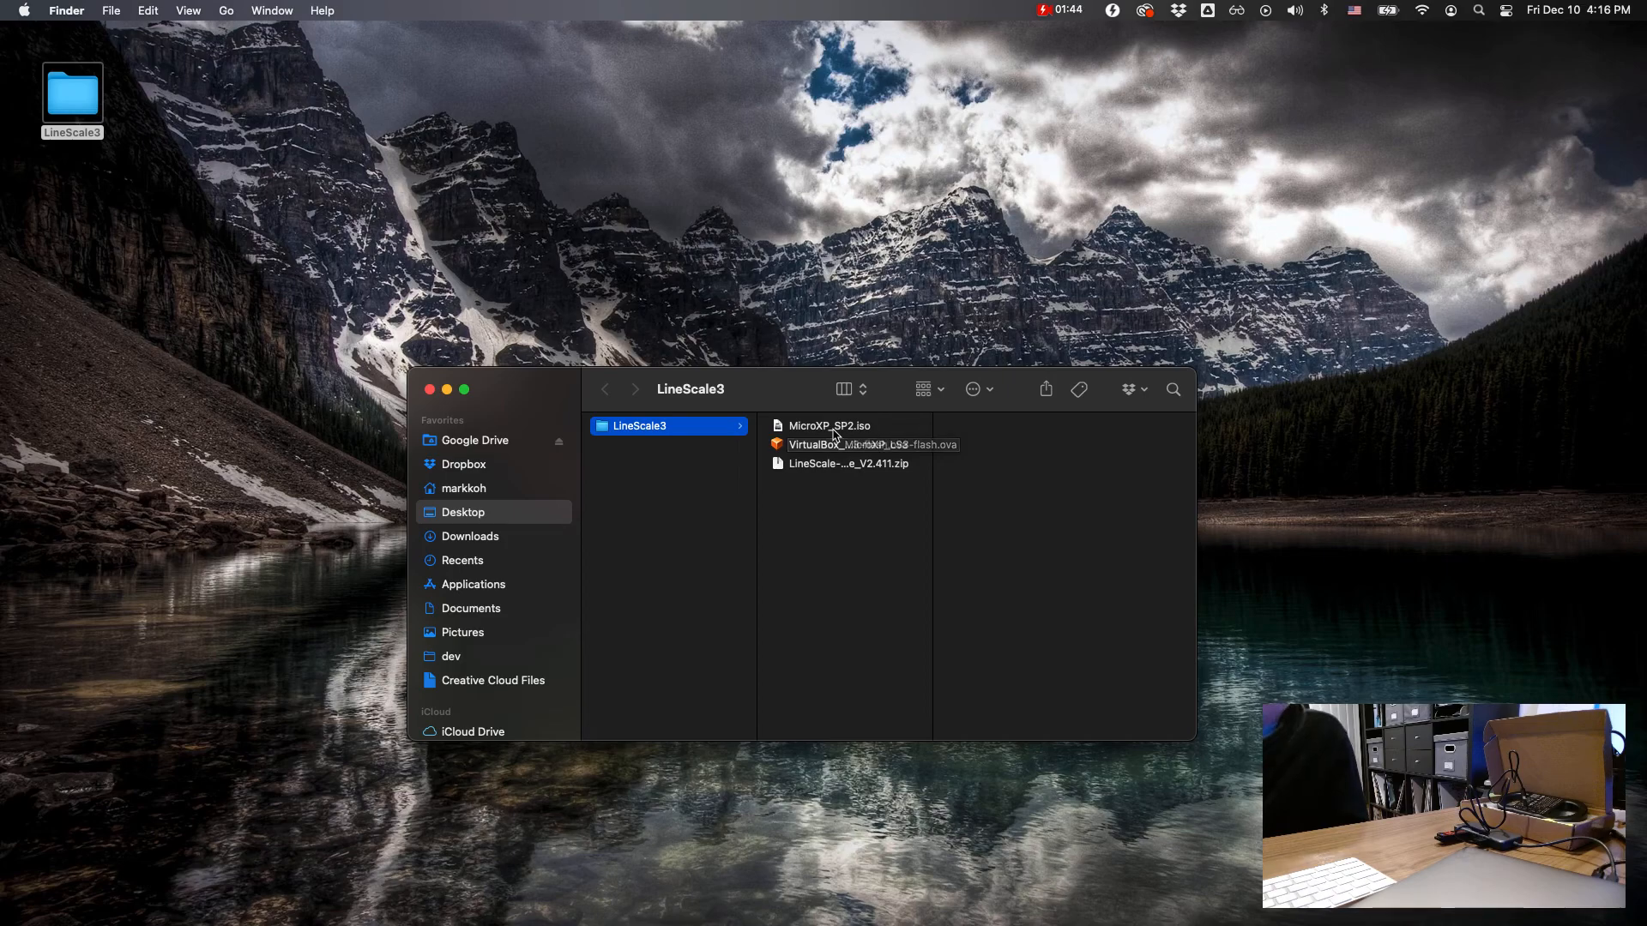
click(829, 467)
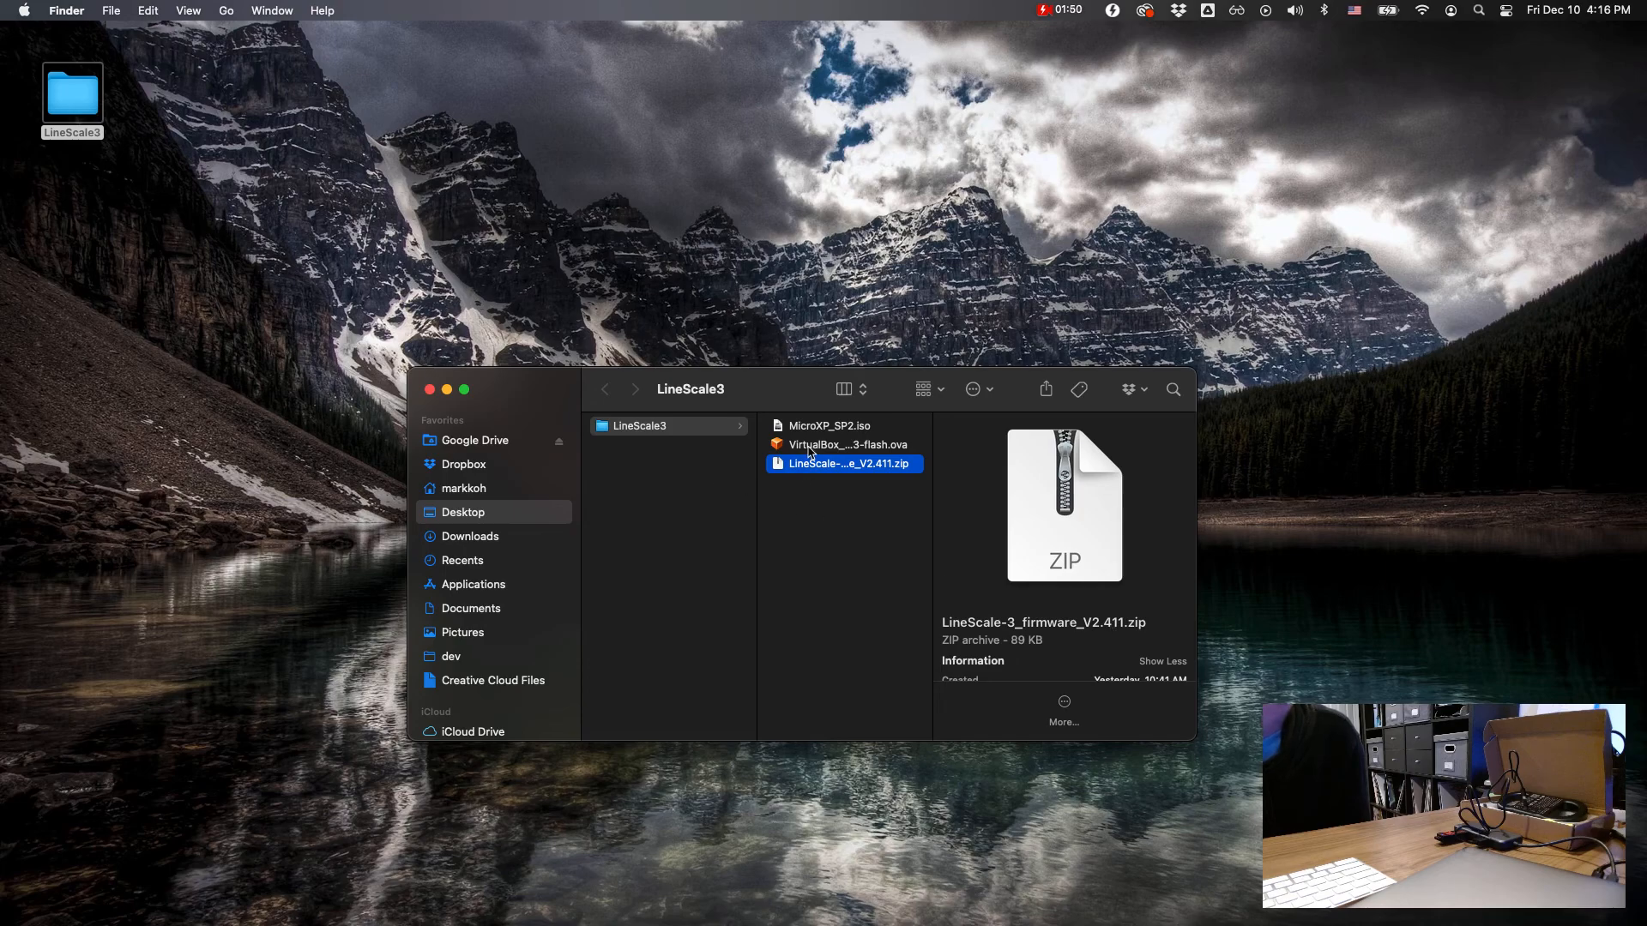
click(810, 453)
click(813, 453)
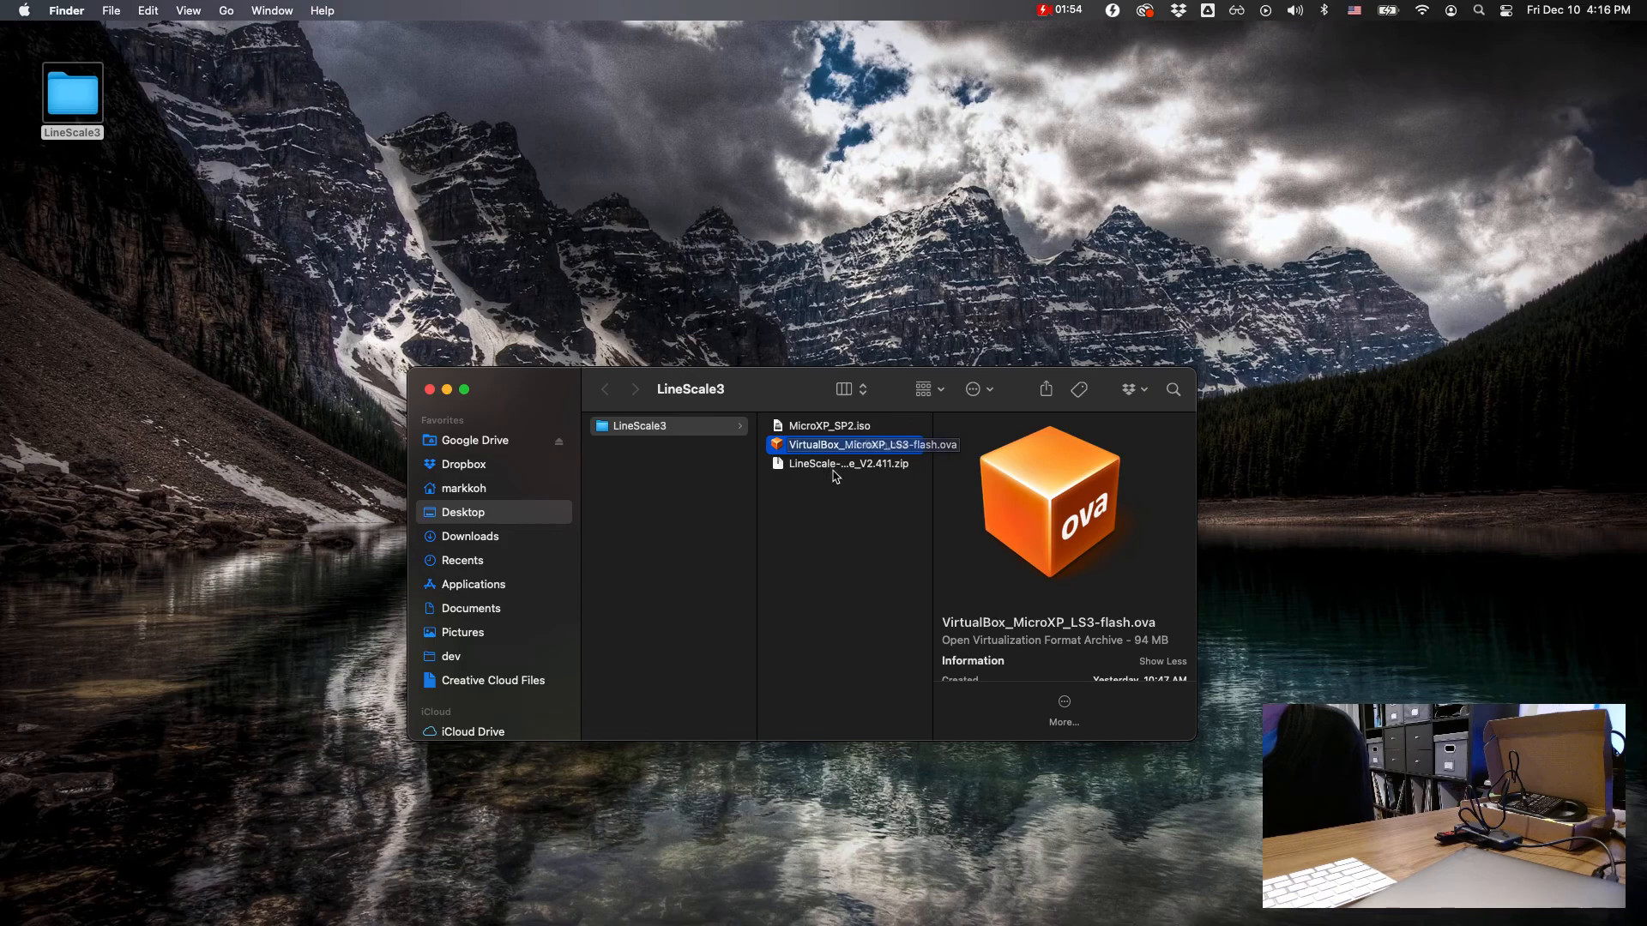
click(821, 429)
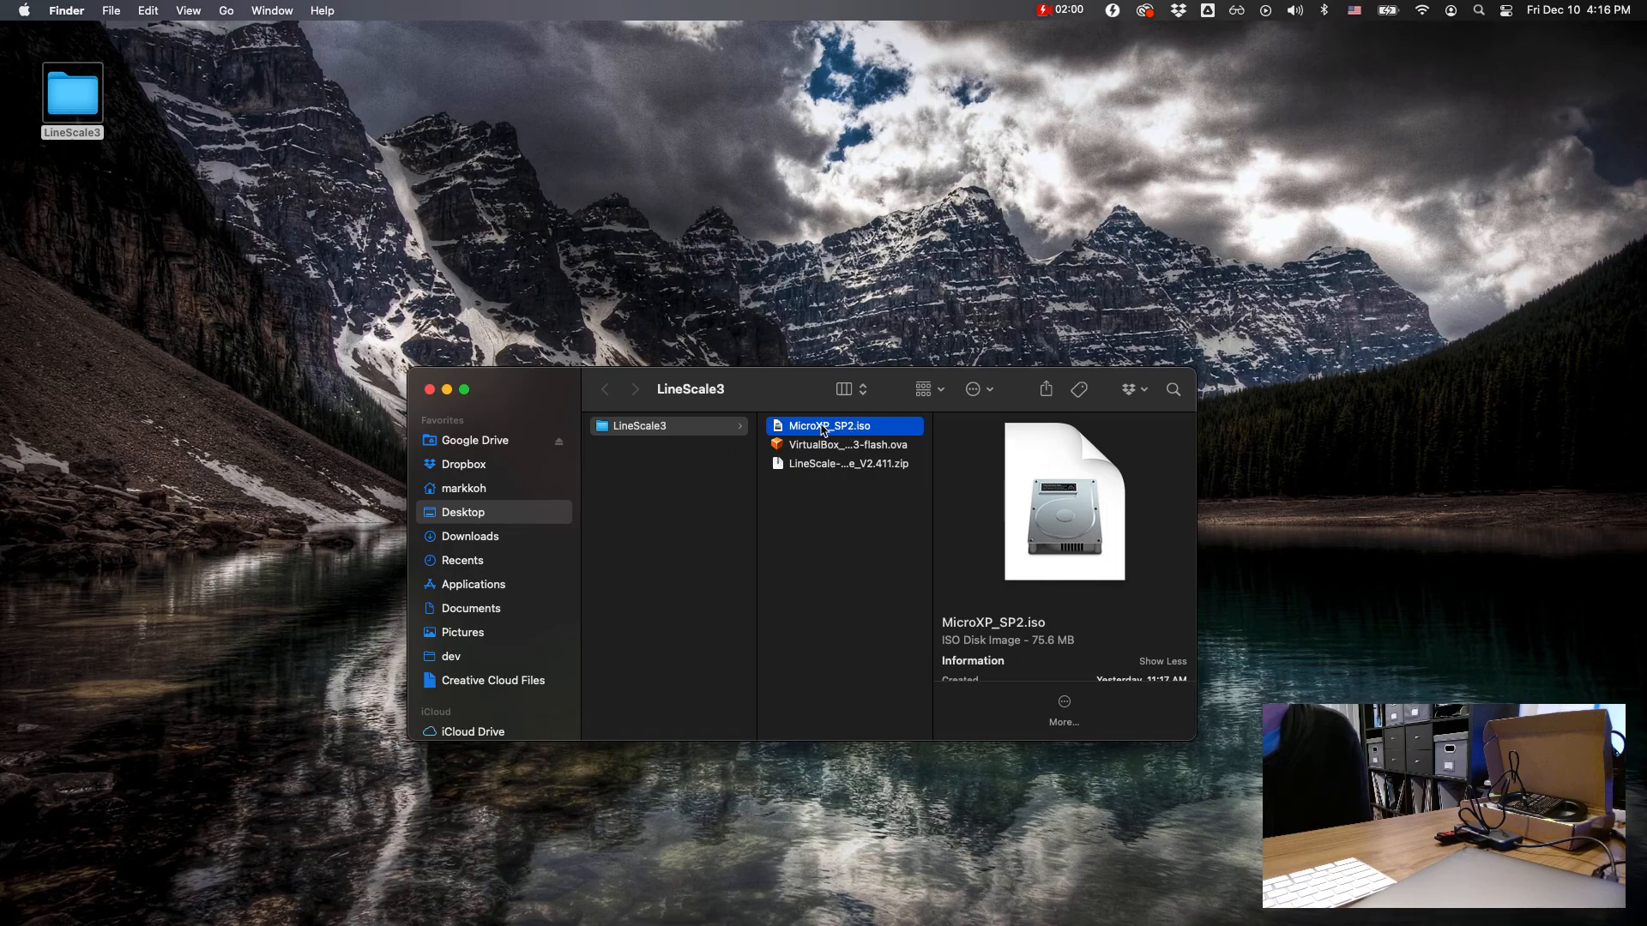
click(813, 470)
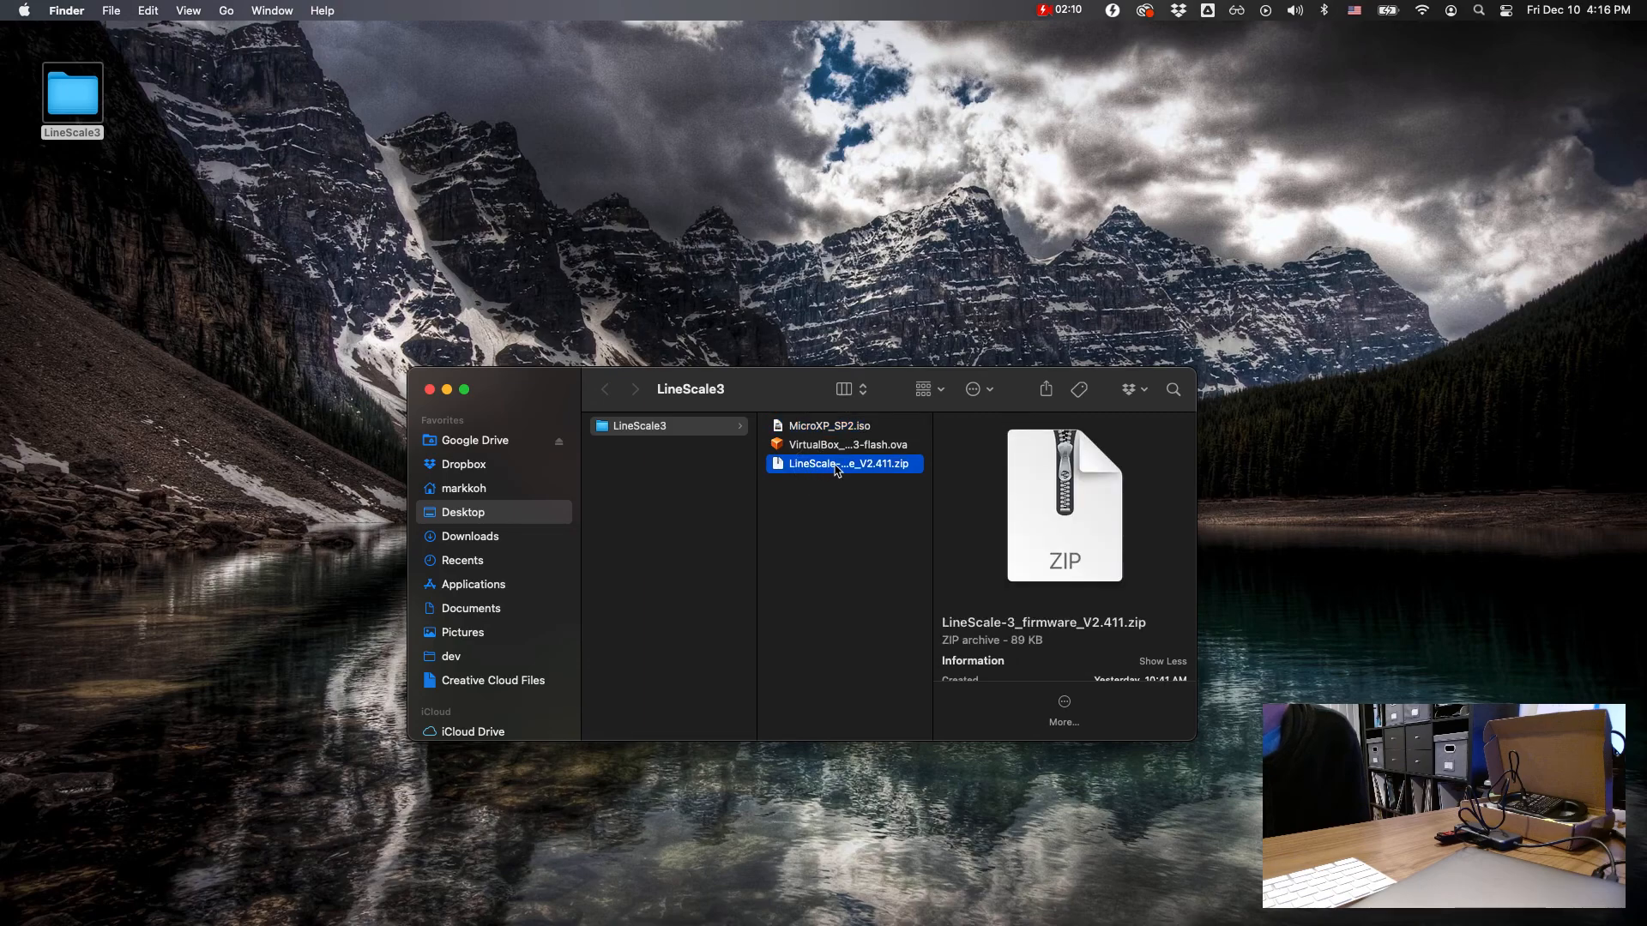
Step: Extract LineScale-3_firmware_V2.411.zip in the LineScale3 folder and open the extracted firmware folder
double_click(781, 469)
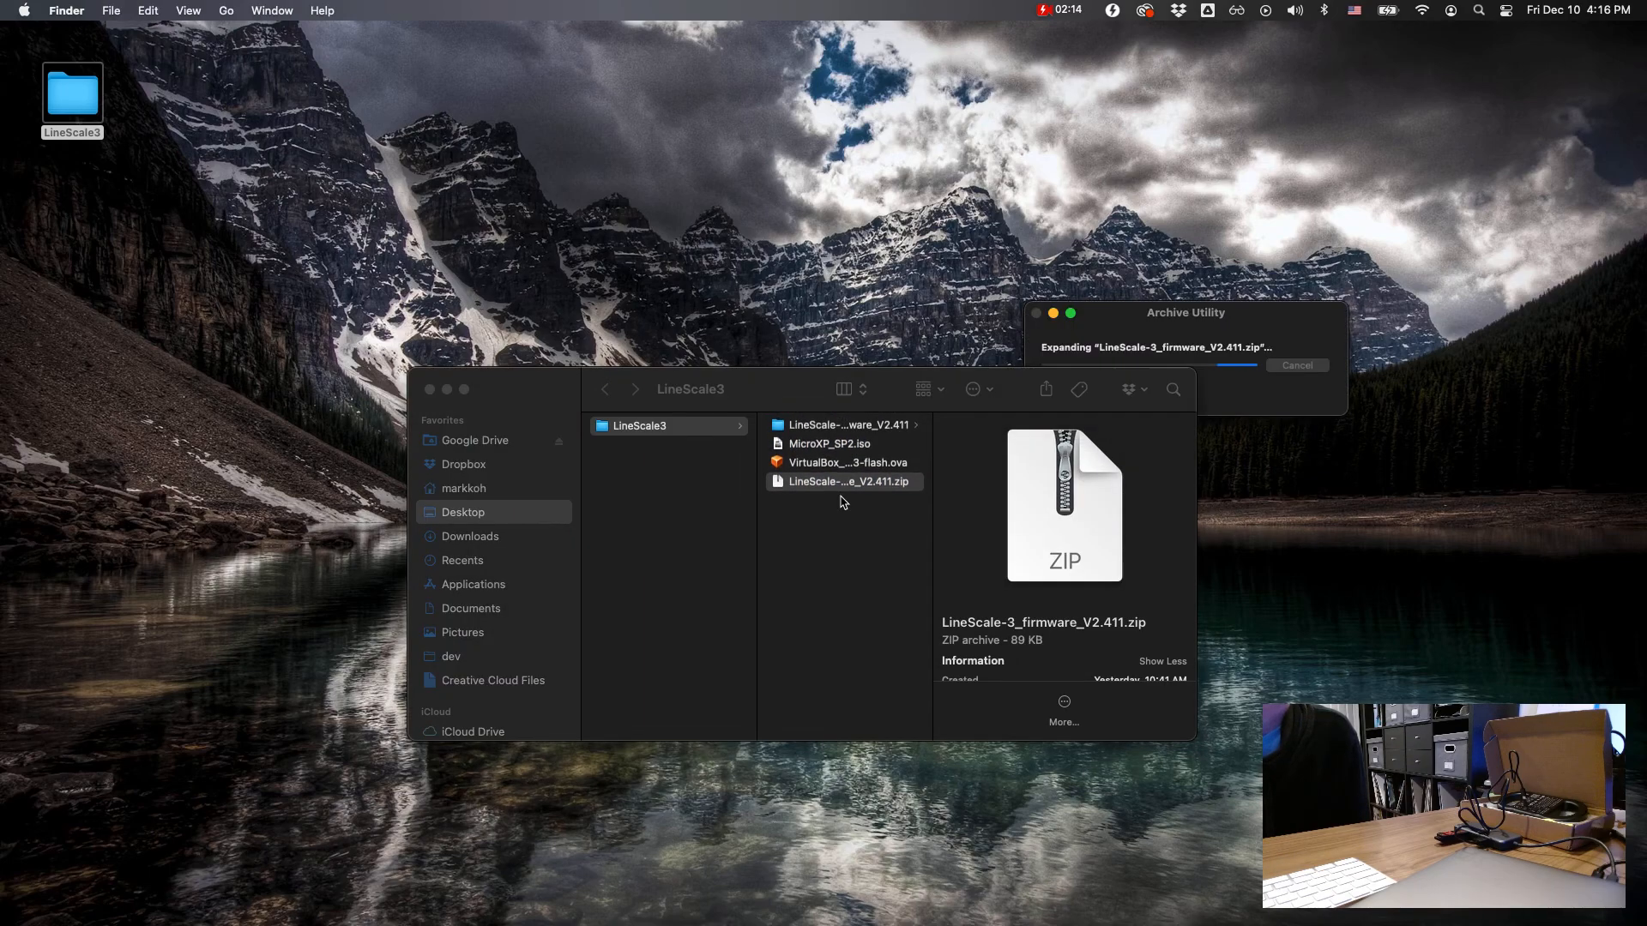
mouse_move(1014, 463)
mouse_down()
mouse_move(1008, 420)
mouse_move(1026, 438)
mouse_up()
click(923, 478)
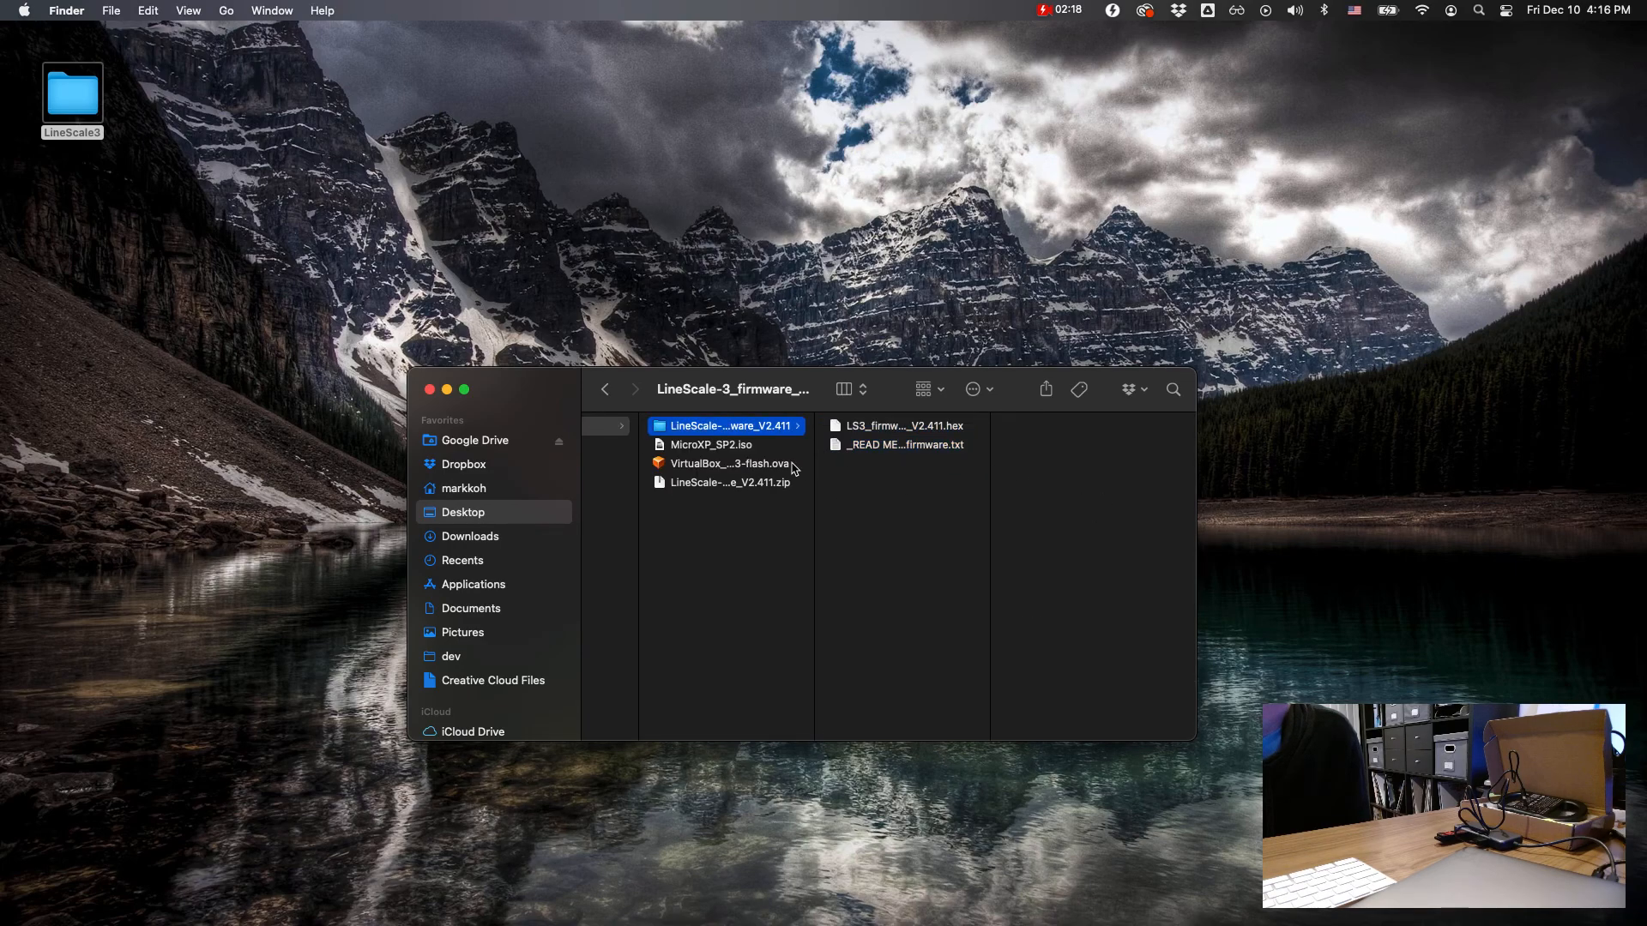
Step: Open the READ ME FIRST guide to flashing LineScale-3 firmware, skim its instructions and close it
click(943, 445)
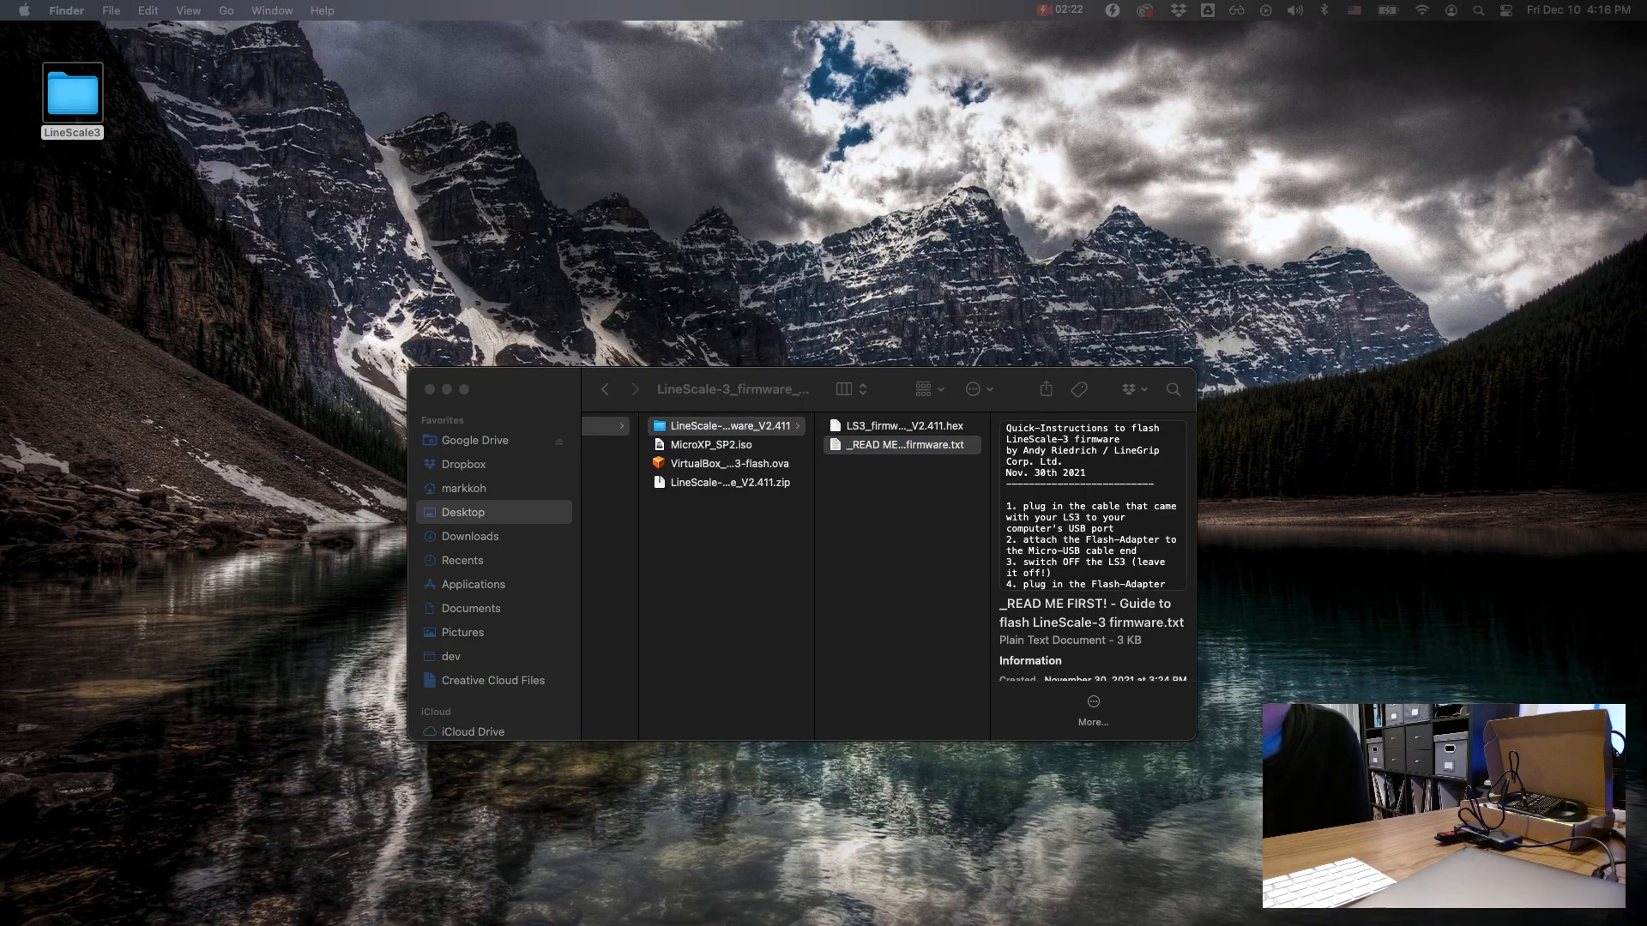
key(super+o)
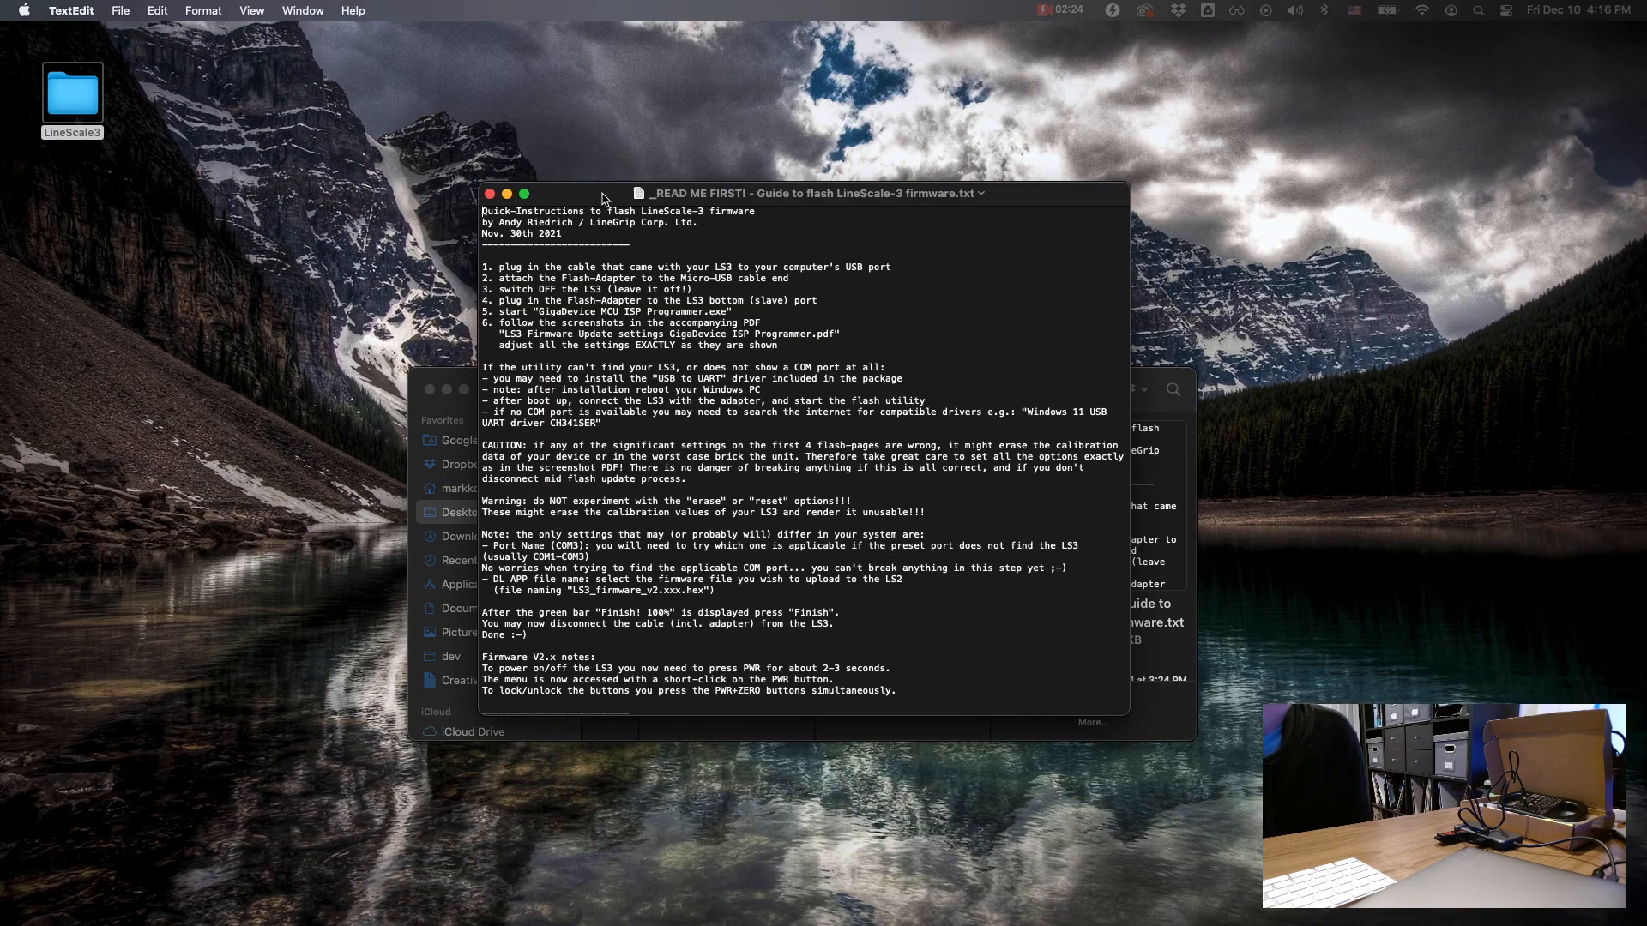
scroll(607, 359, down, 3)
scroll(606, 359, up, 3)
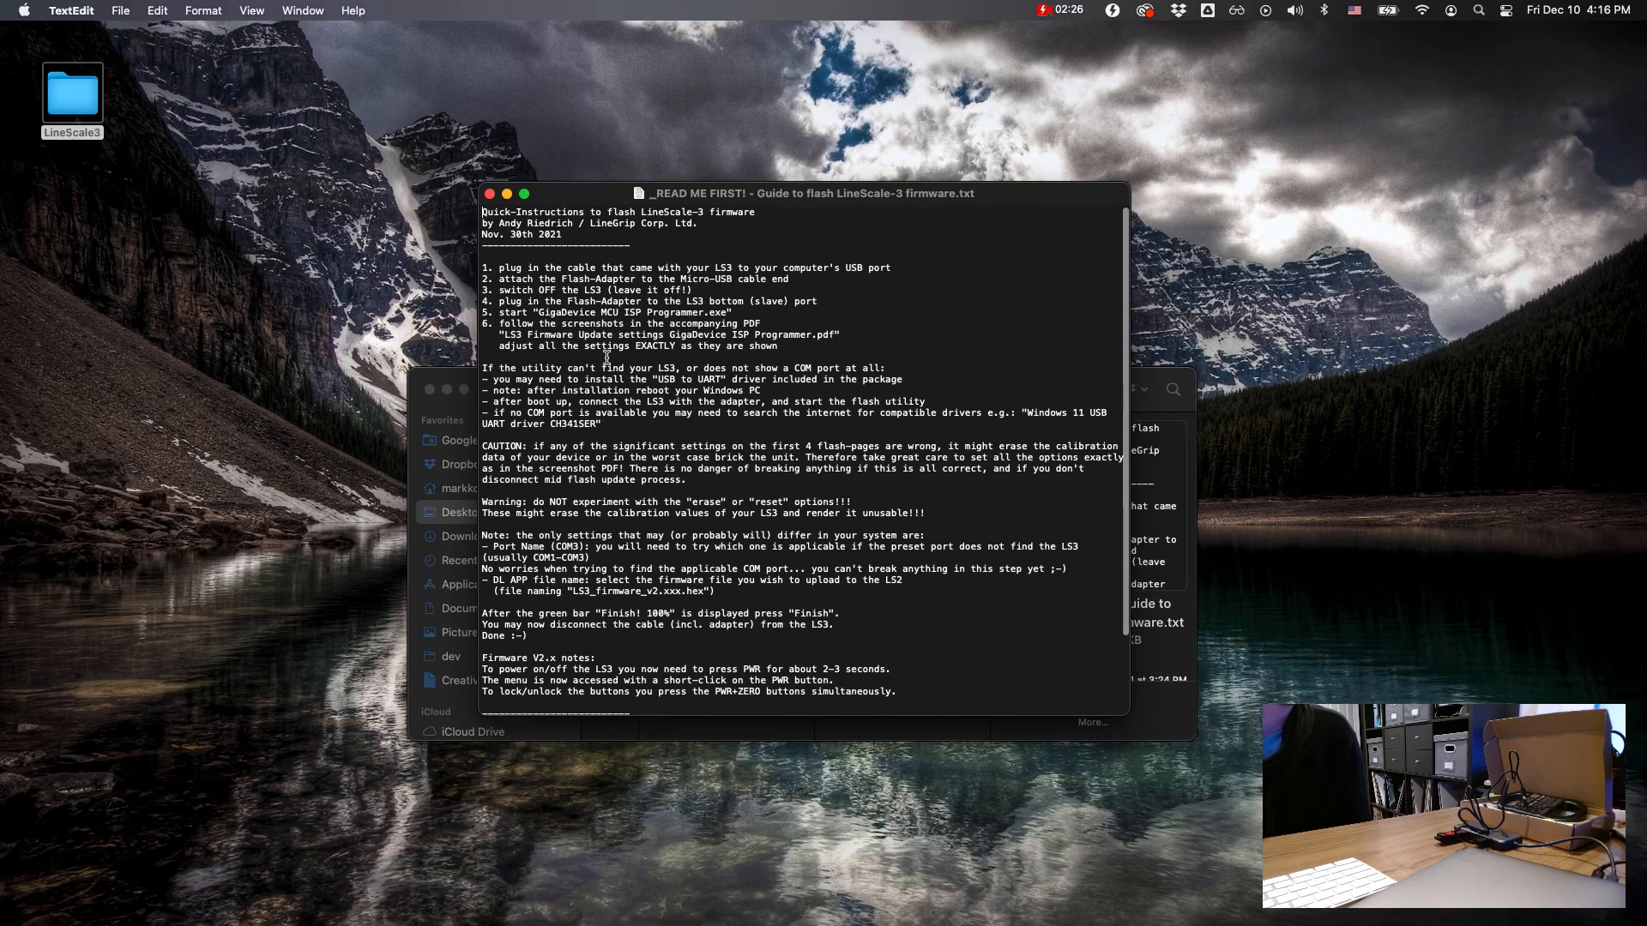
click(490, 195)
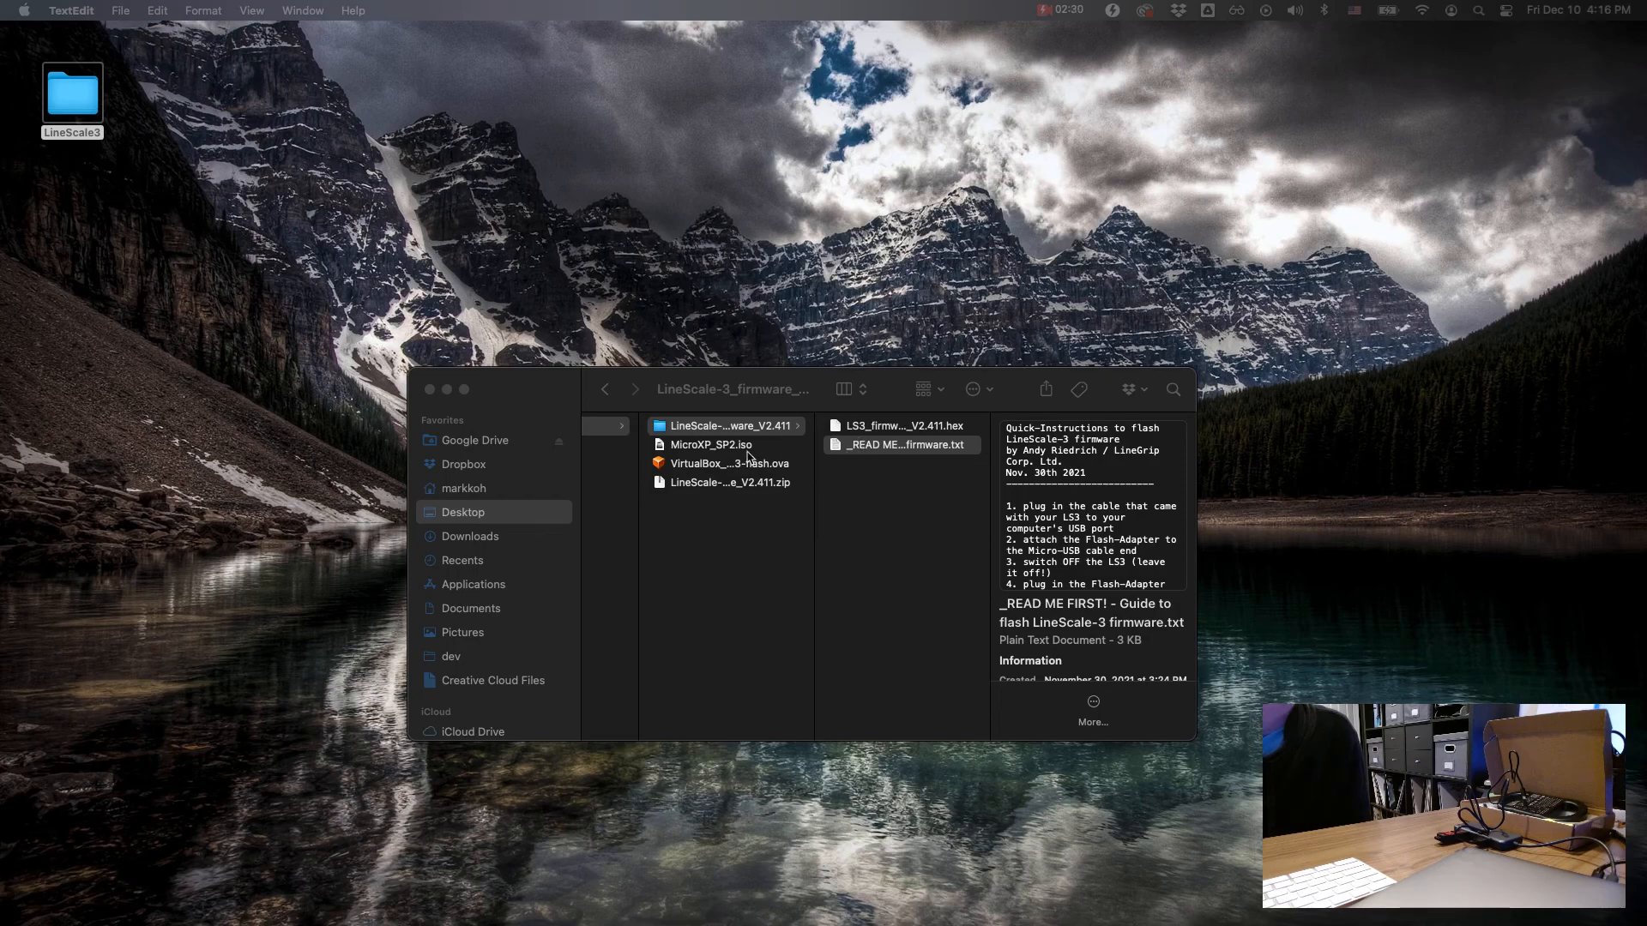
Step: Copy the extracted LineScale-3 firmware V2.411 folder onto the external drive named BUTTPLUG
scroll(463, 641, down, 3)
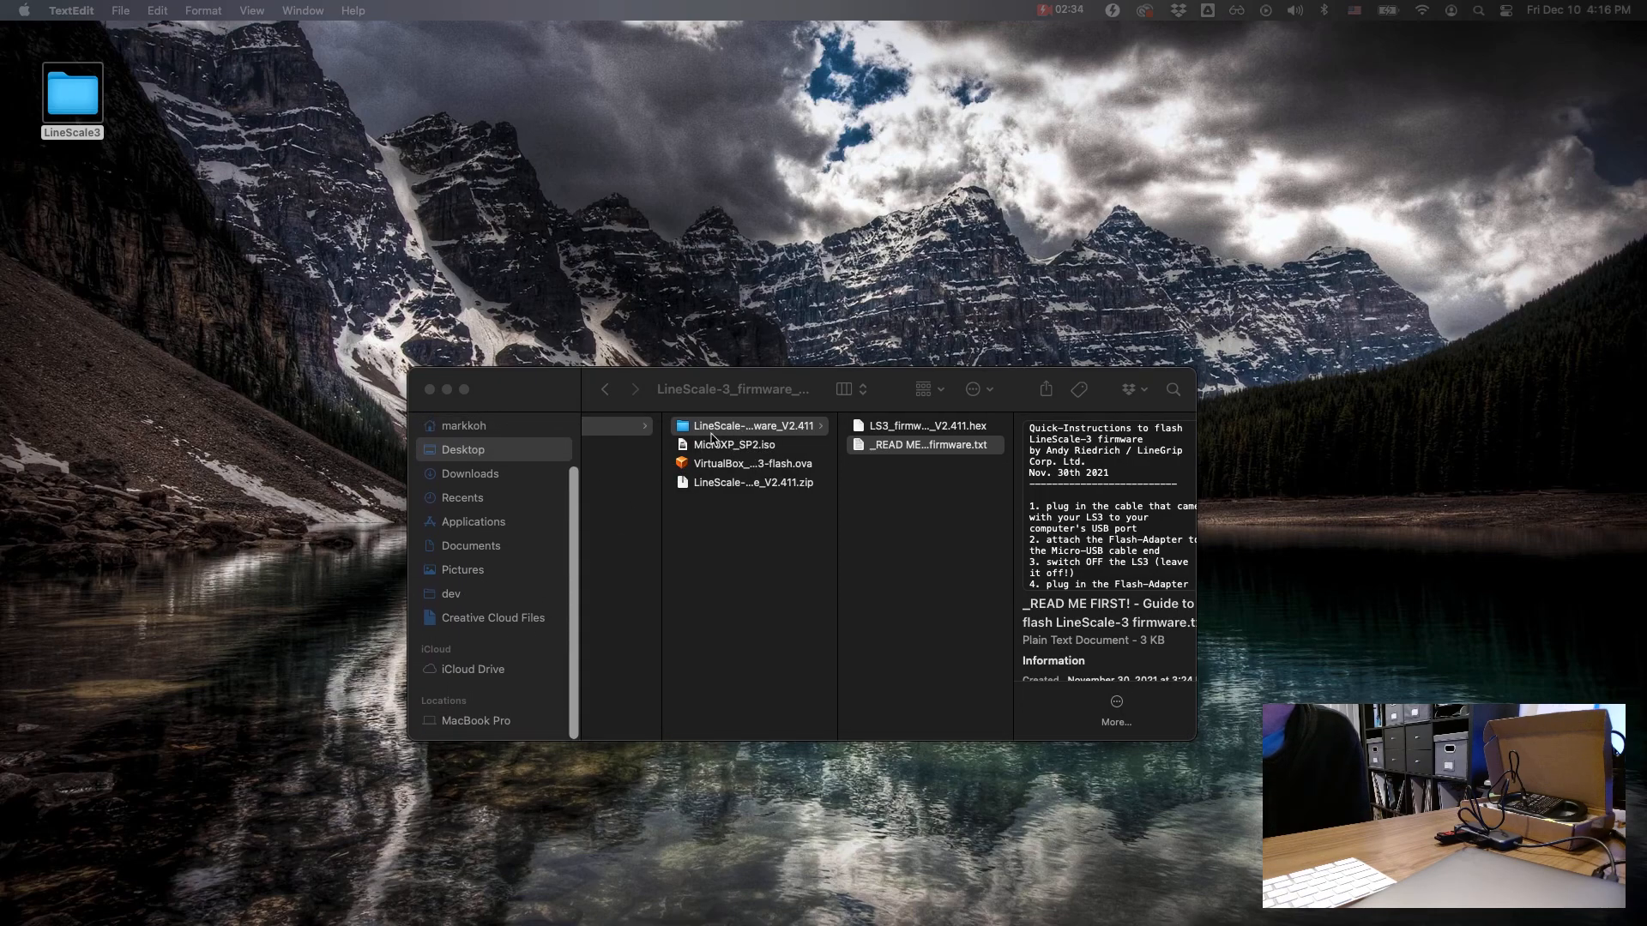
drag(535, 382, 541, 382)
scroll(529, 663, down, 1)
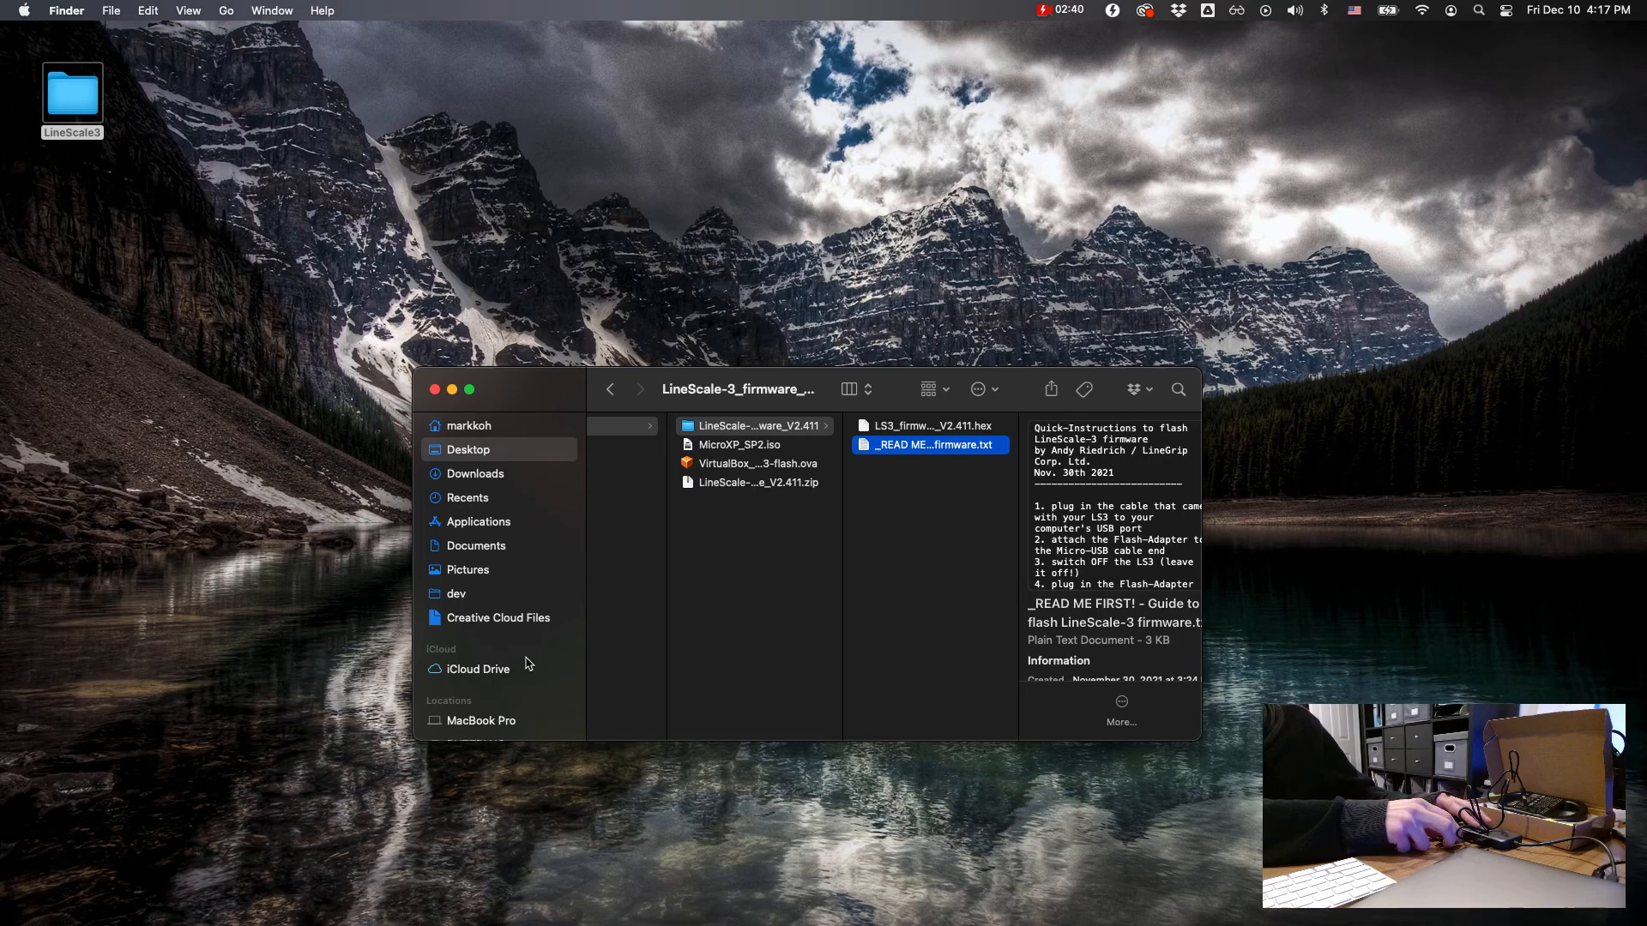
scroll(529, 663, down, 2)
click(762, 427)
drag(762, 427, 481, 721)
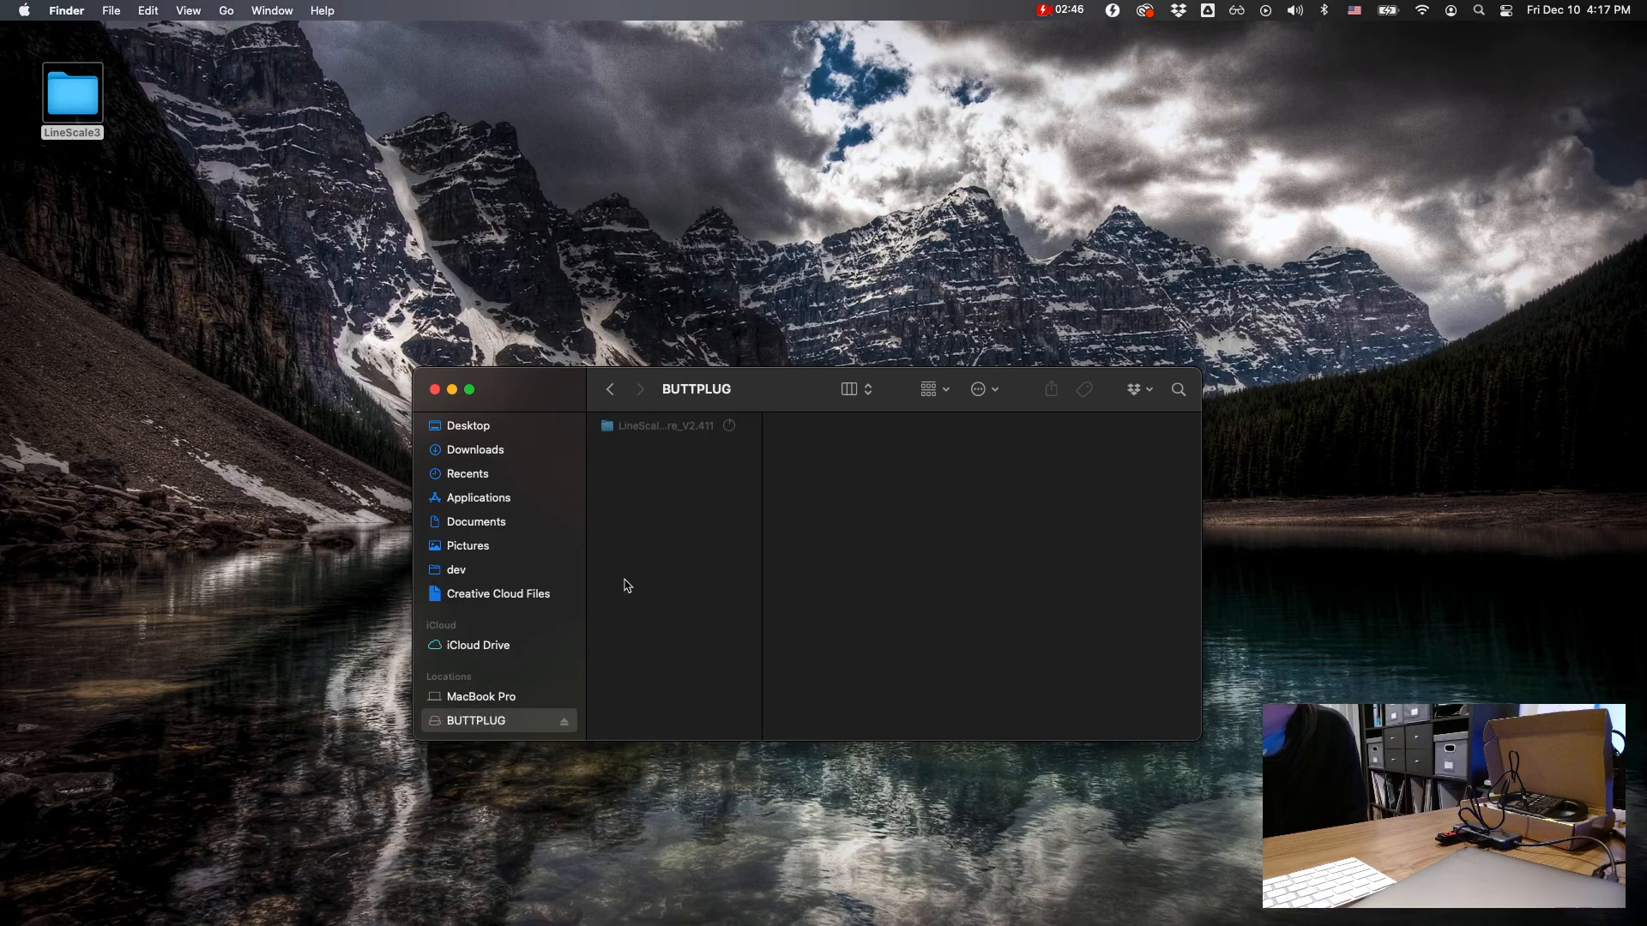
click(694, 434)
click(699, 462)
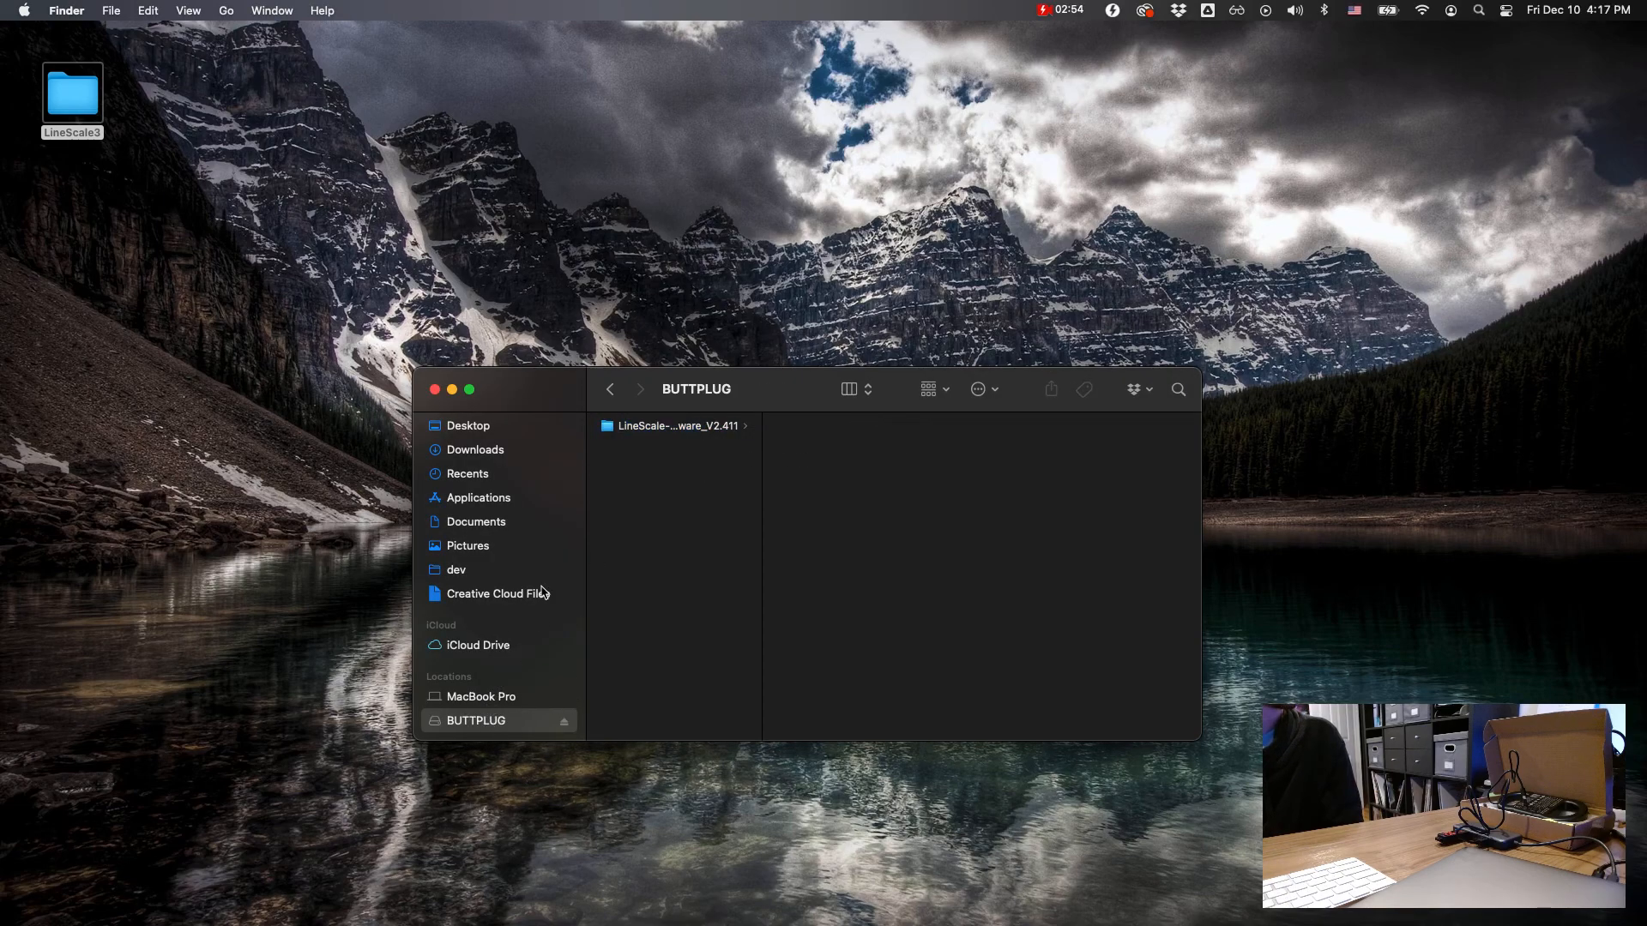
Step: Return to the LineScale3 folder and import VirtualBox_MicroXP_LS3-flash.ova into VirtualBox with the suggested appliance settings
click(613, 397)
click(612, 397)
click(612, 397)
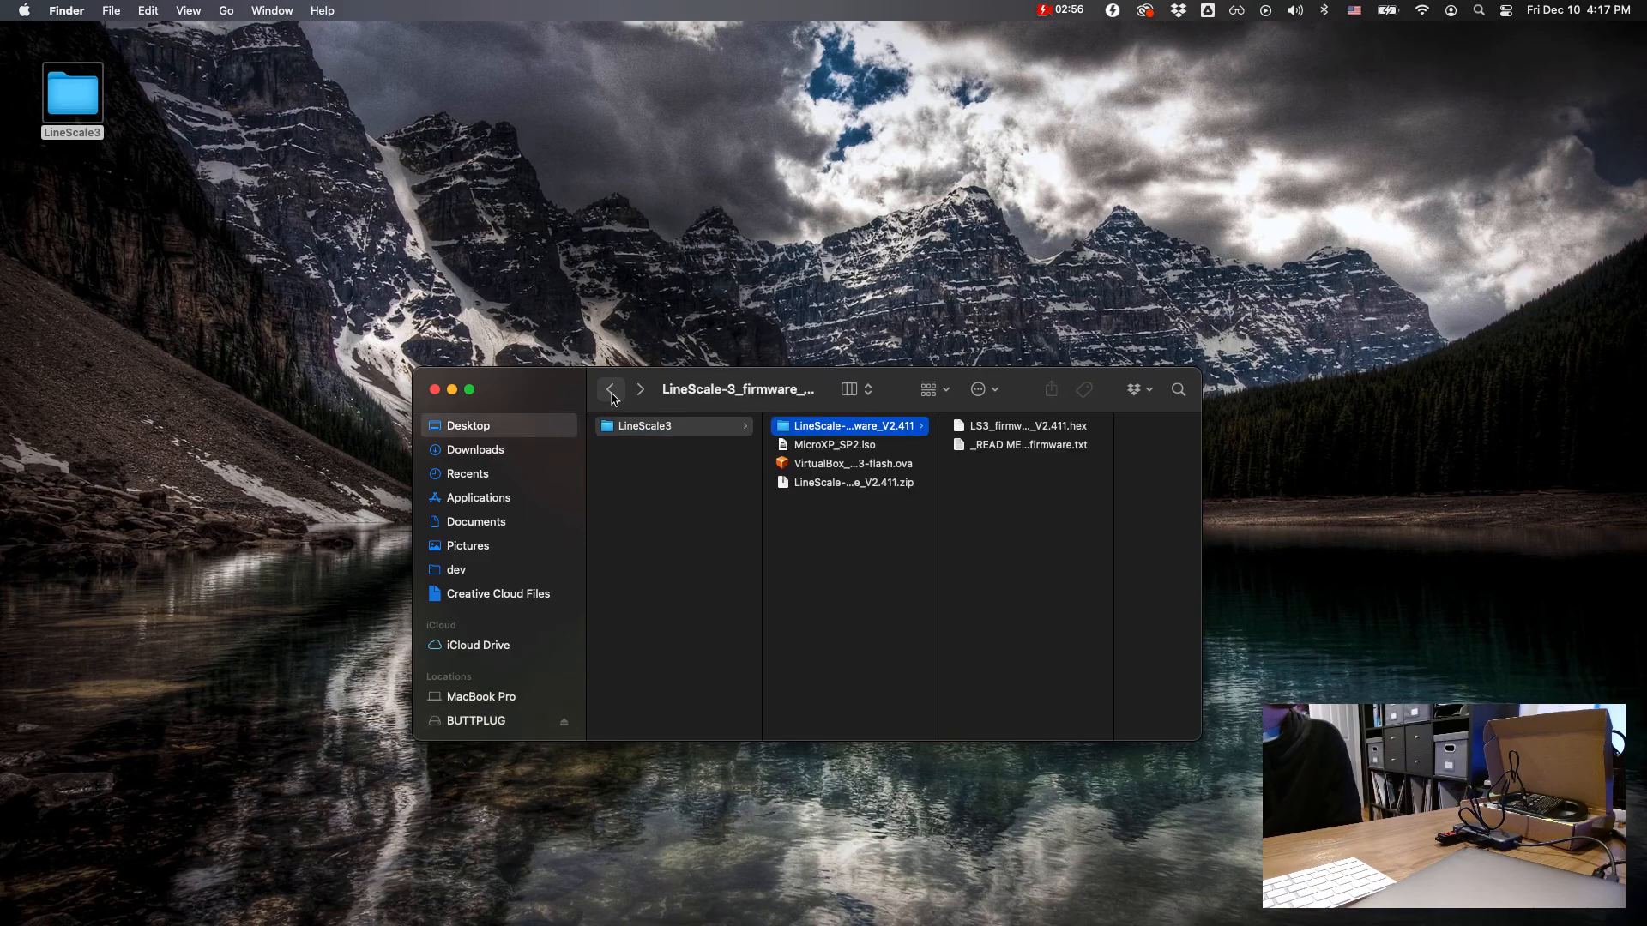
click(837, 520)
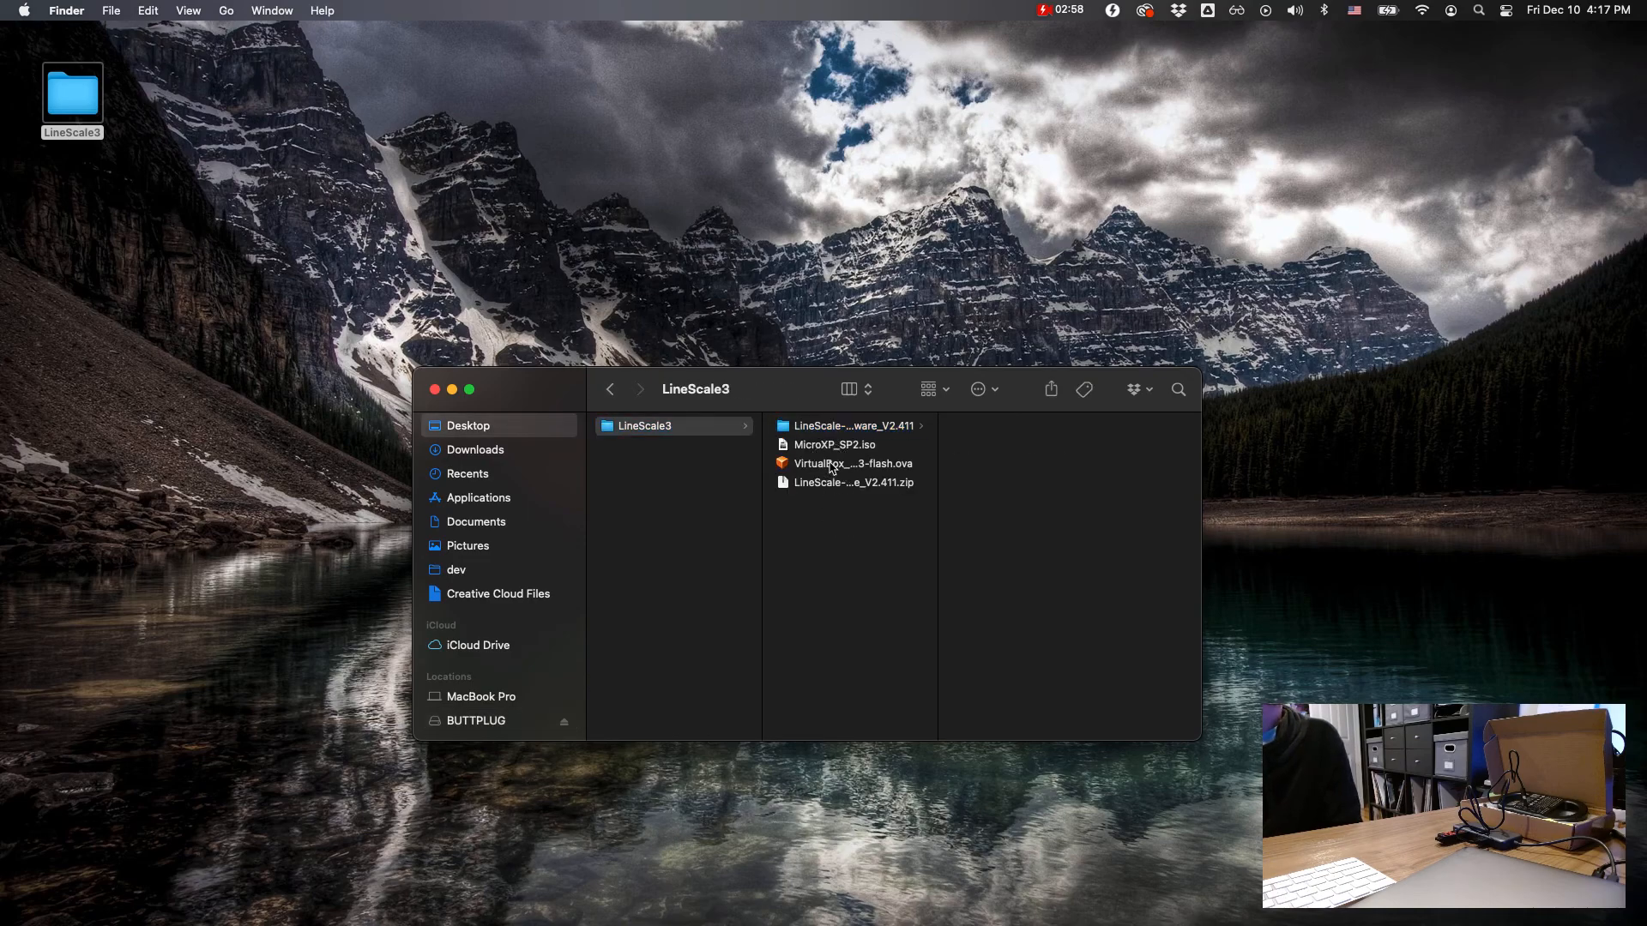
click(832, 467)
double_click(832, 468)
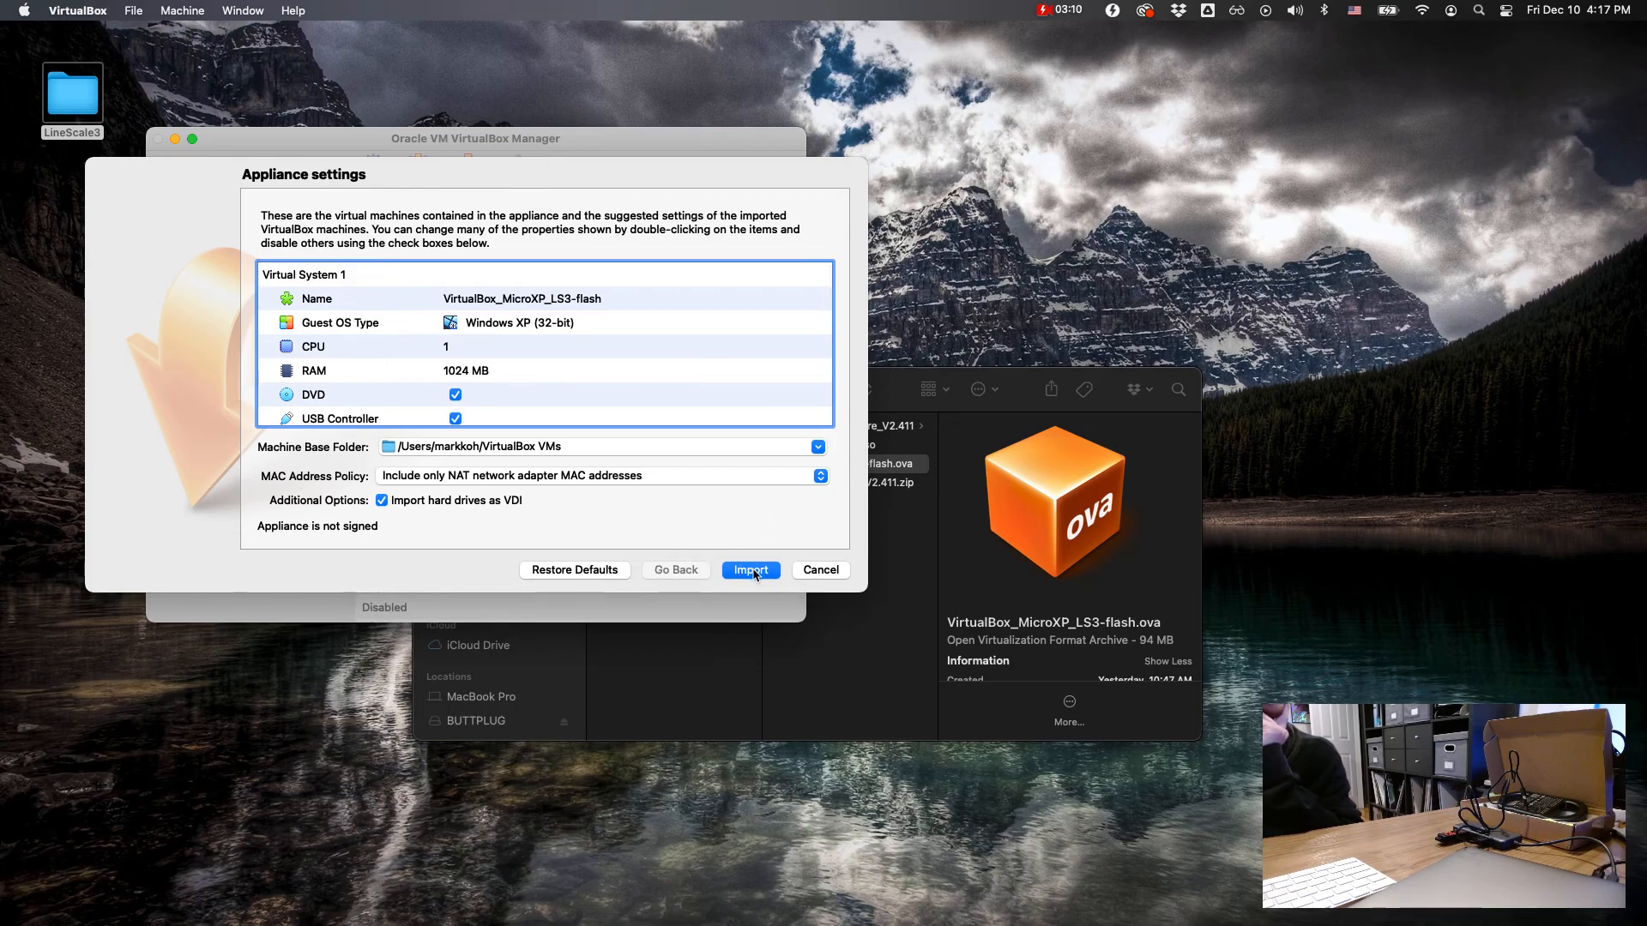
click(752, 573)
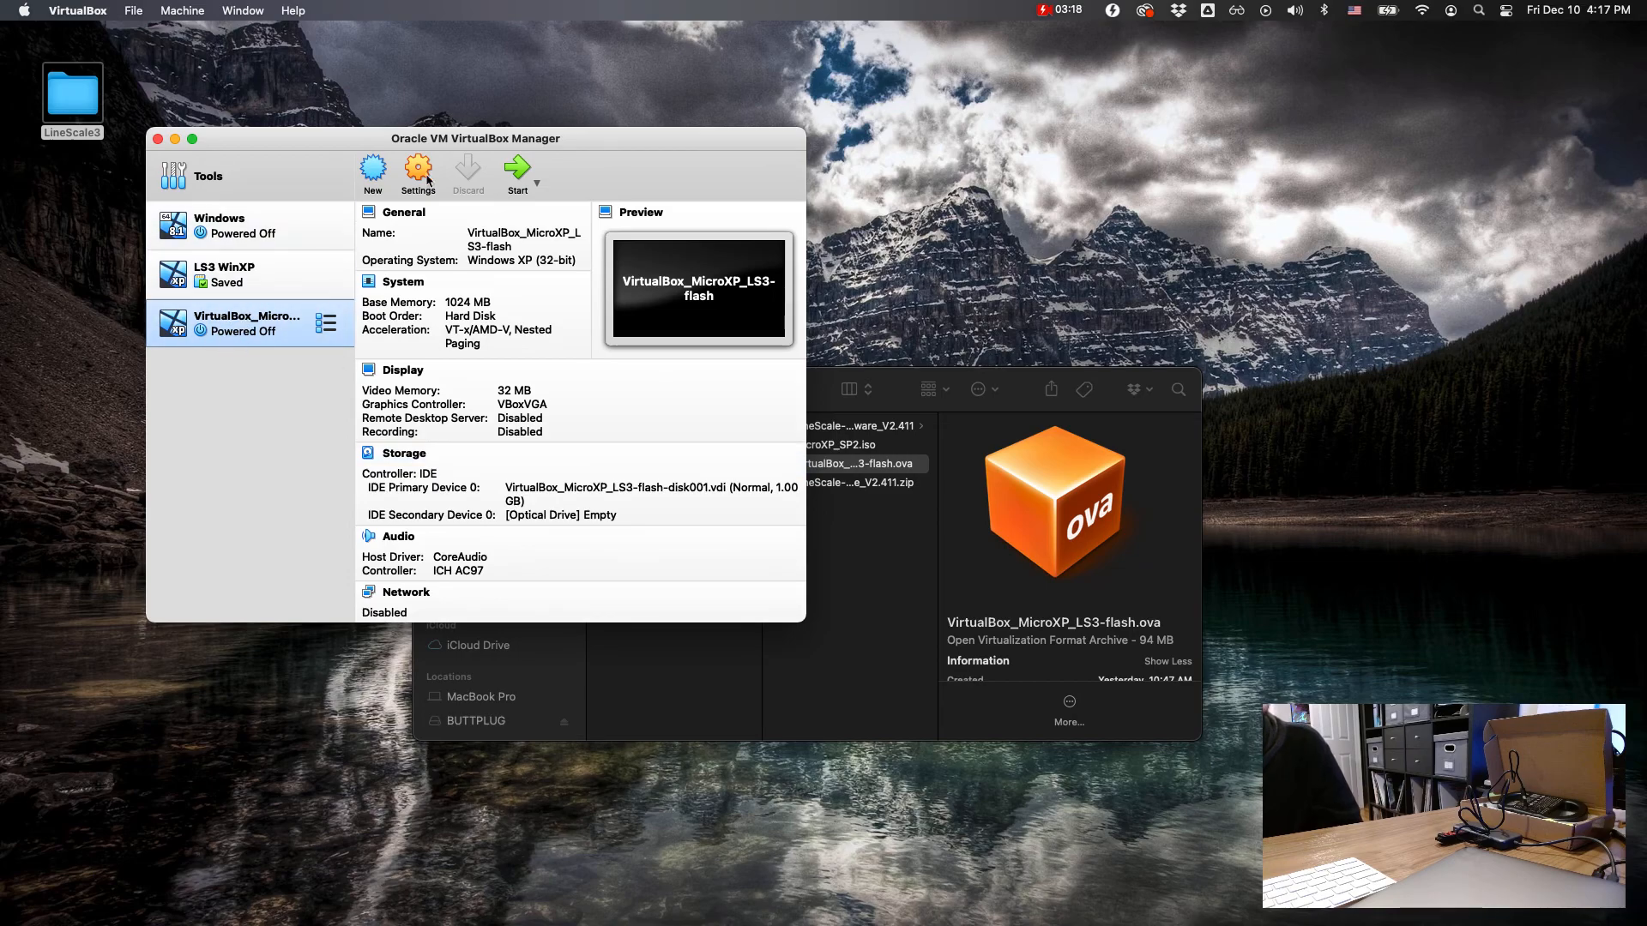
Step: Start the imported VirtualBox_MicroXP_LS3-flash machine and arrange its window clear of the accessibility access request
click(518, 171)
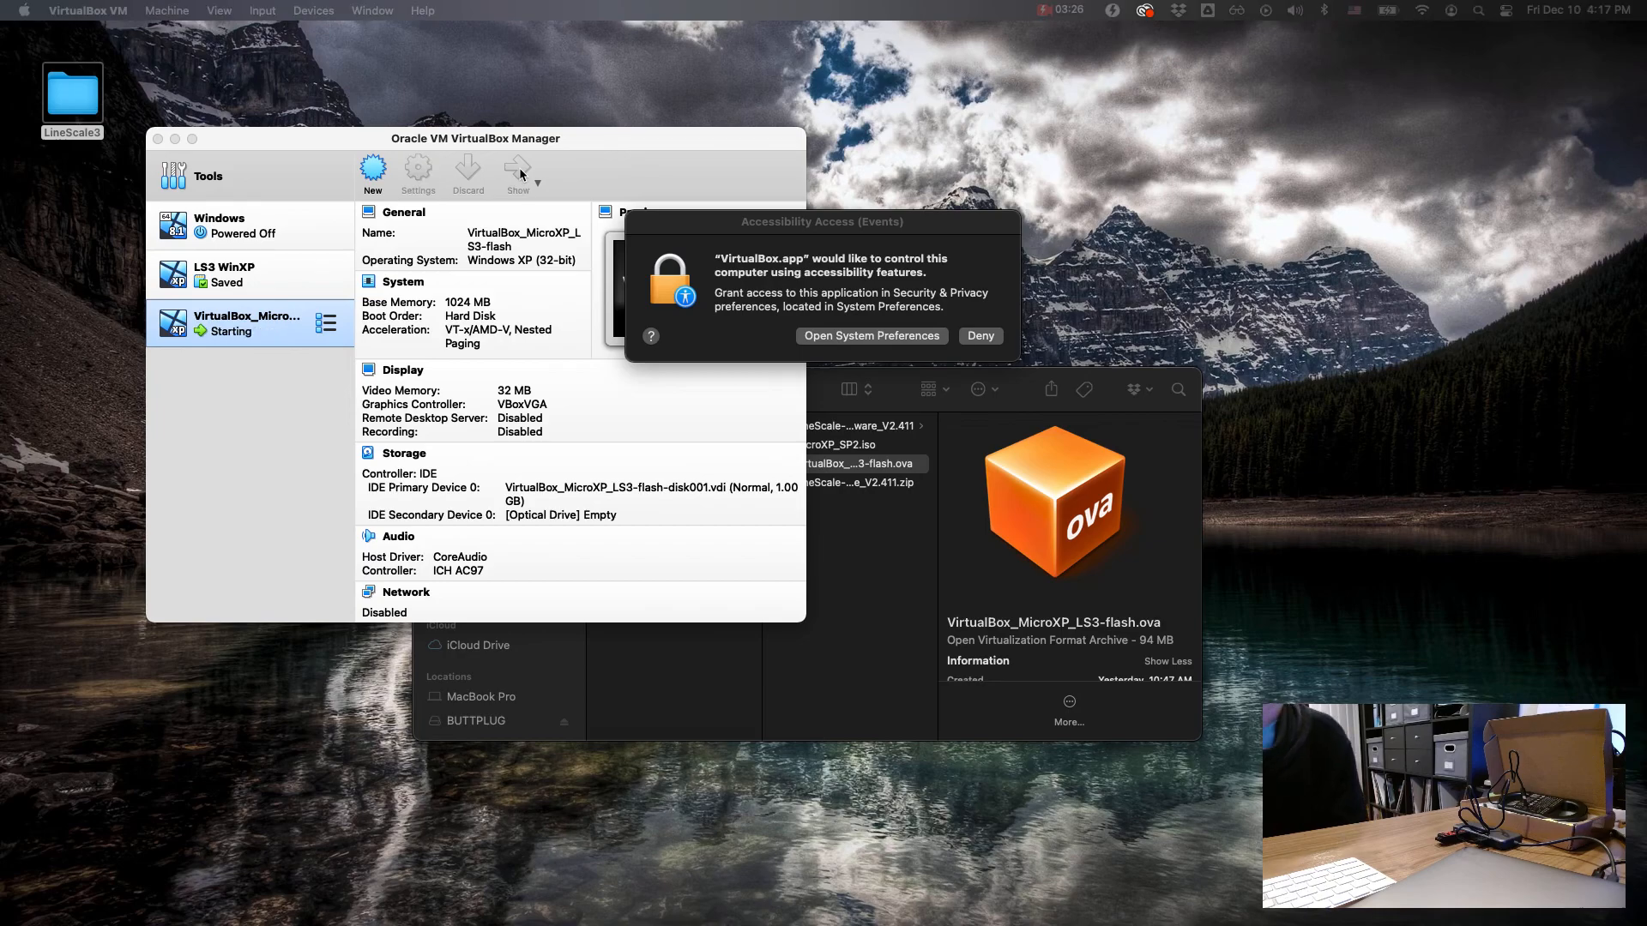
drag(901, 251, 866, 255)
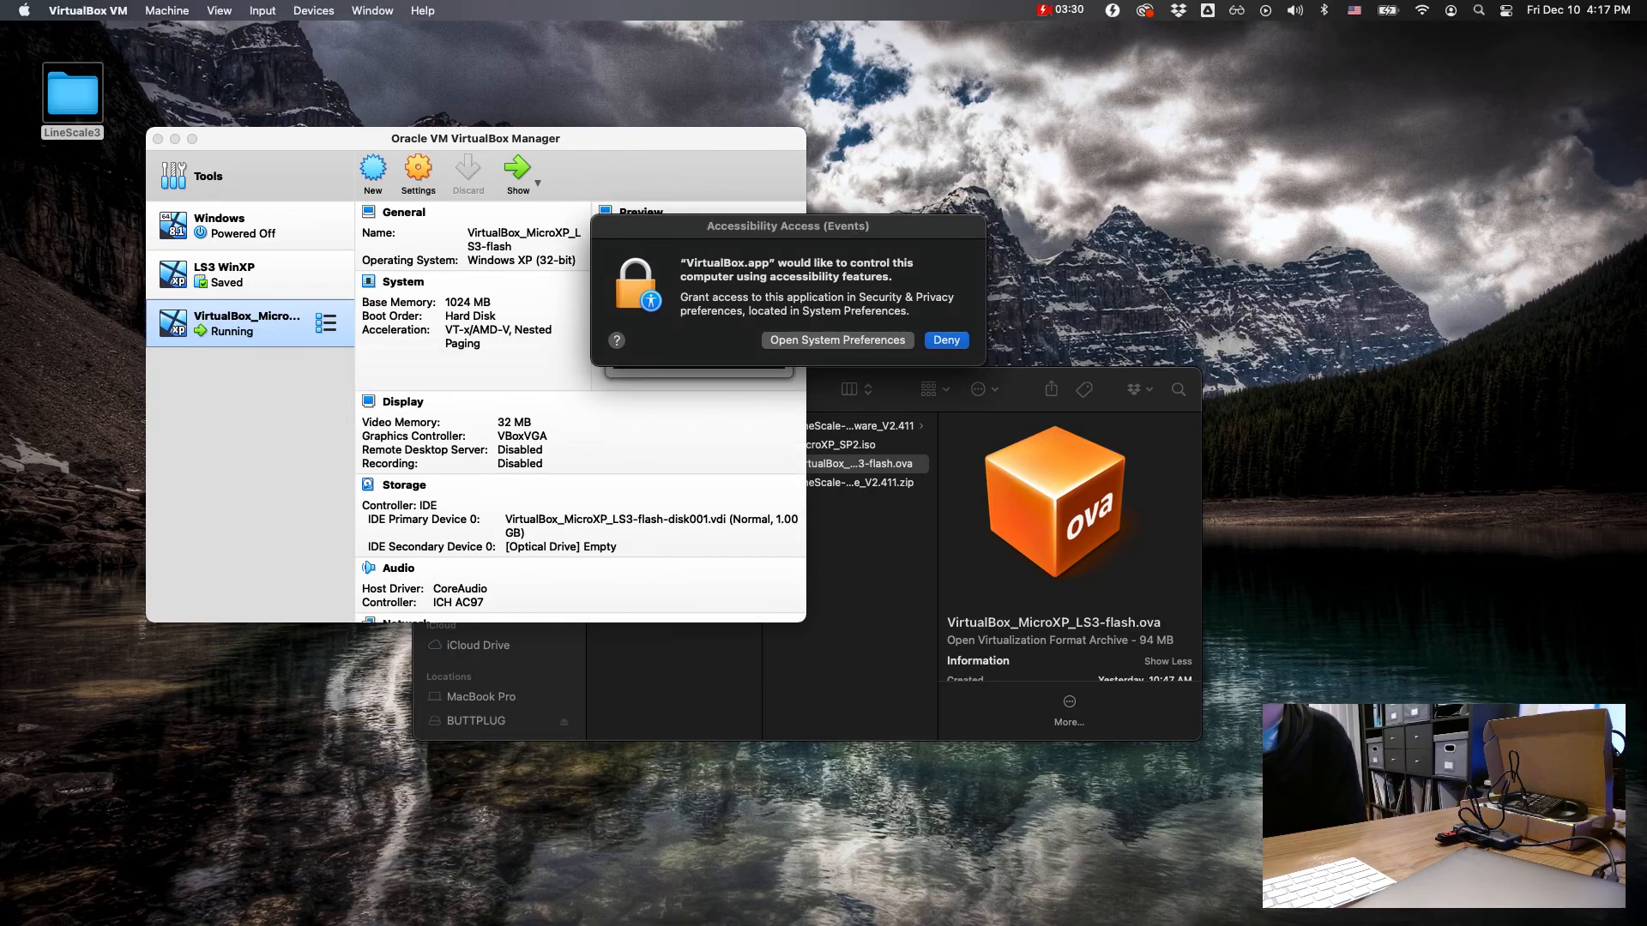
drag(1070, 192, 611, 234)
drag(311, 204, 313, 663)
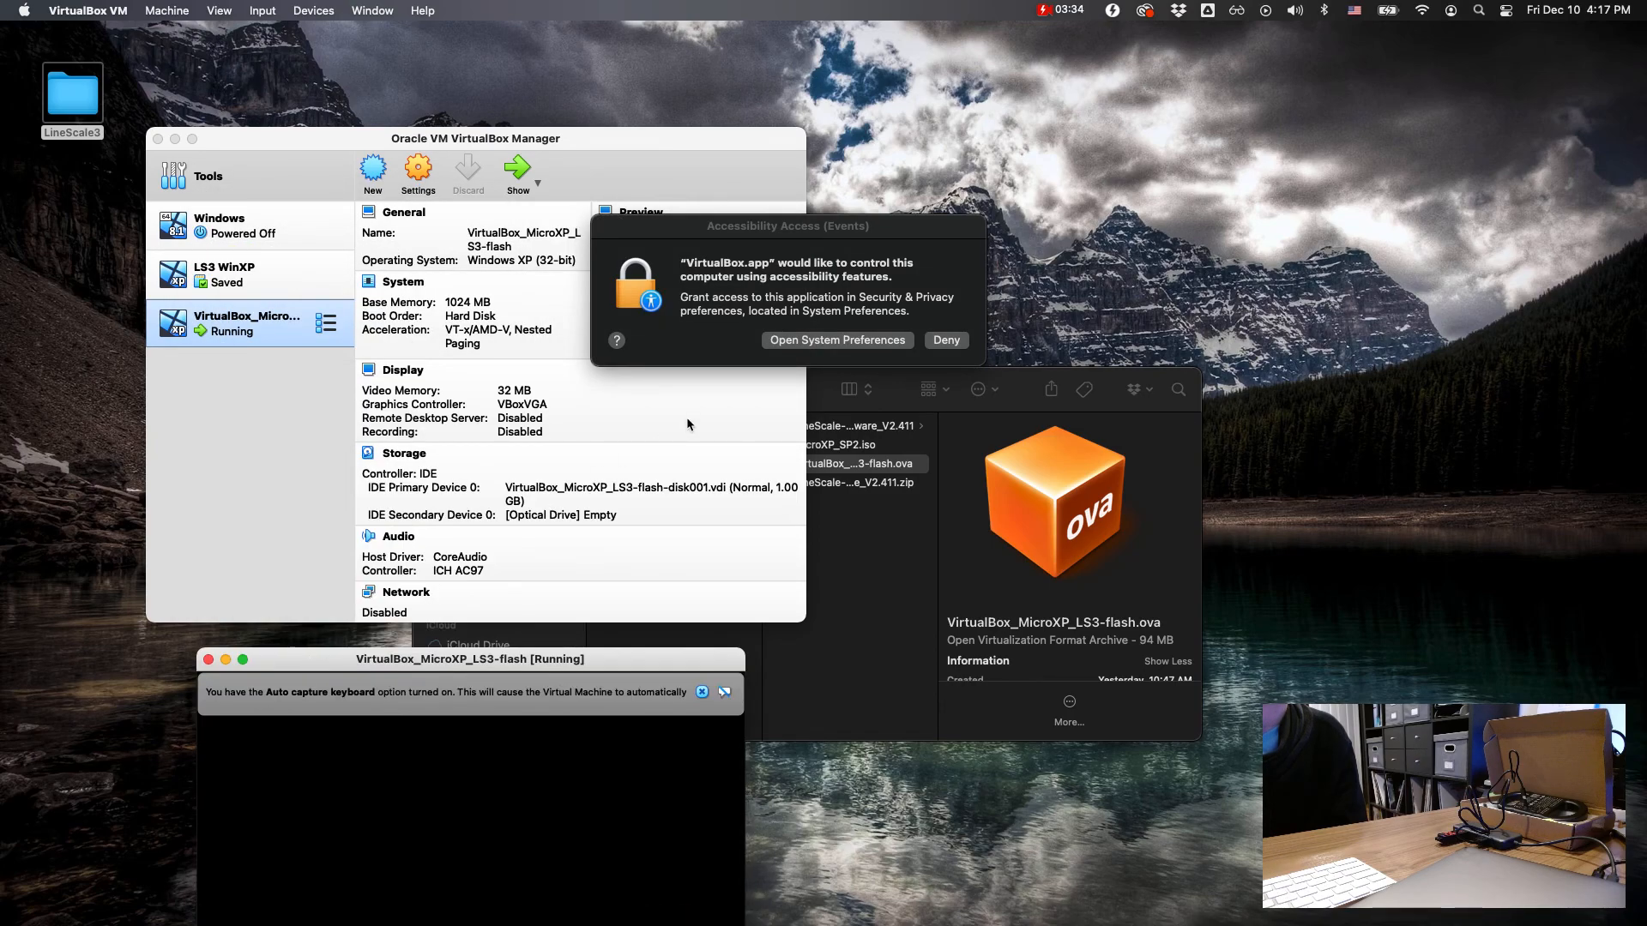
drag(608, 661, 587, 455)
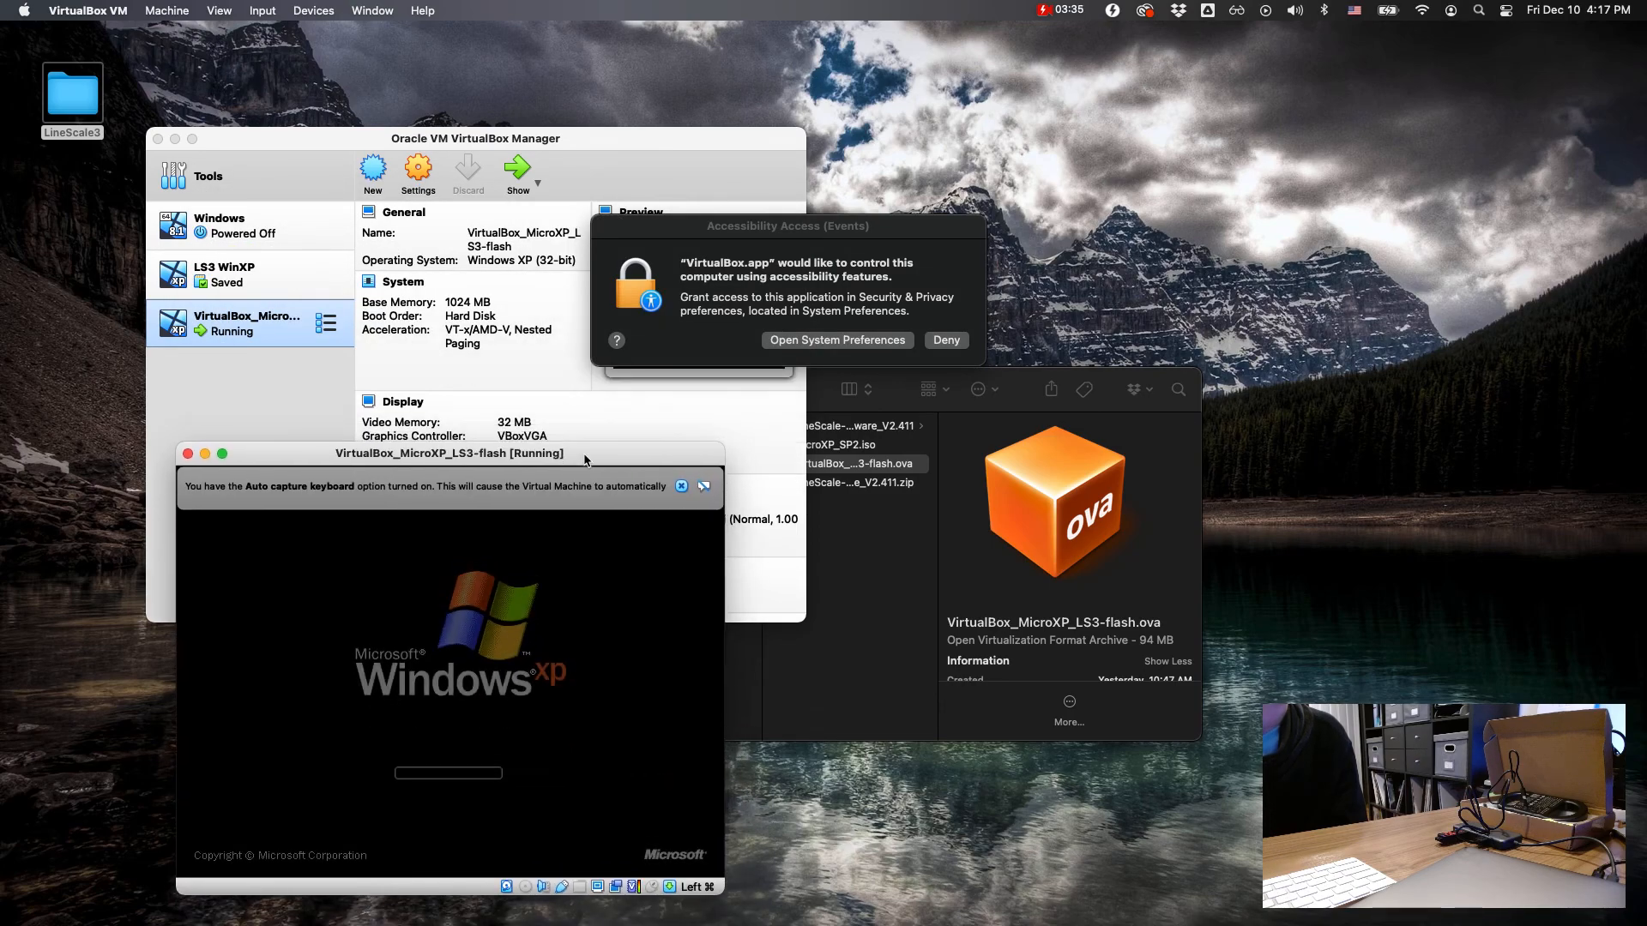
Step: Unlock the macOS Accessibility privacy settings with the account password and allow VirtualBox.app to control the computer
click(887, 343)
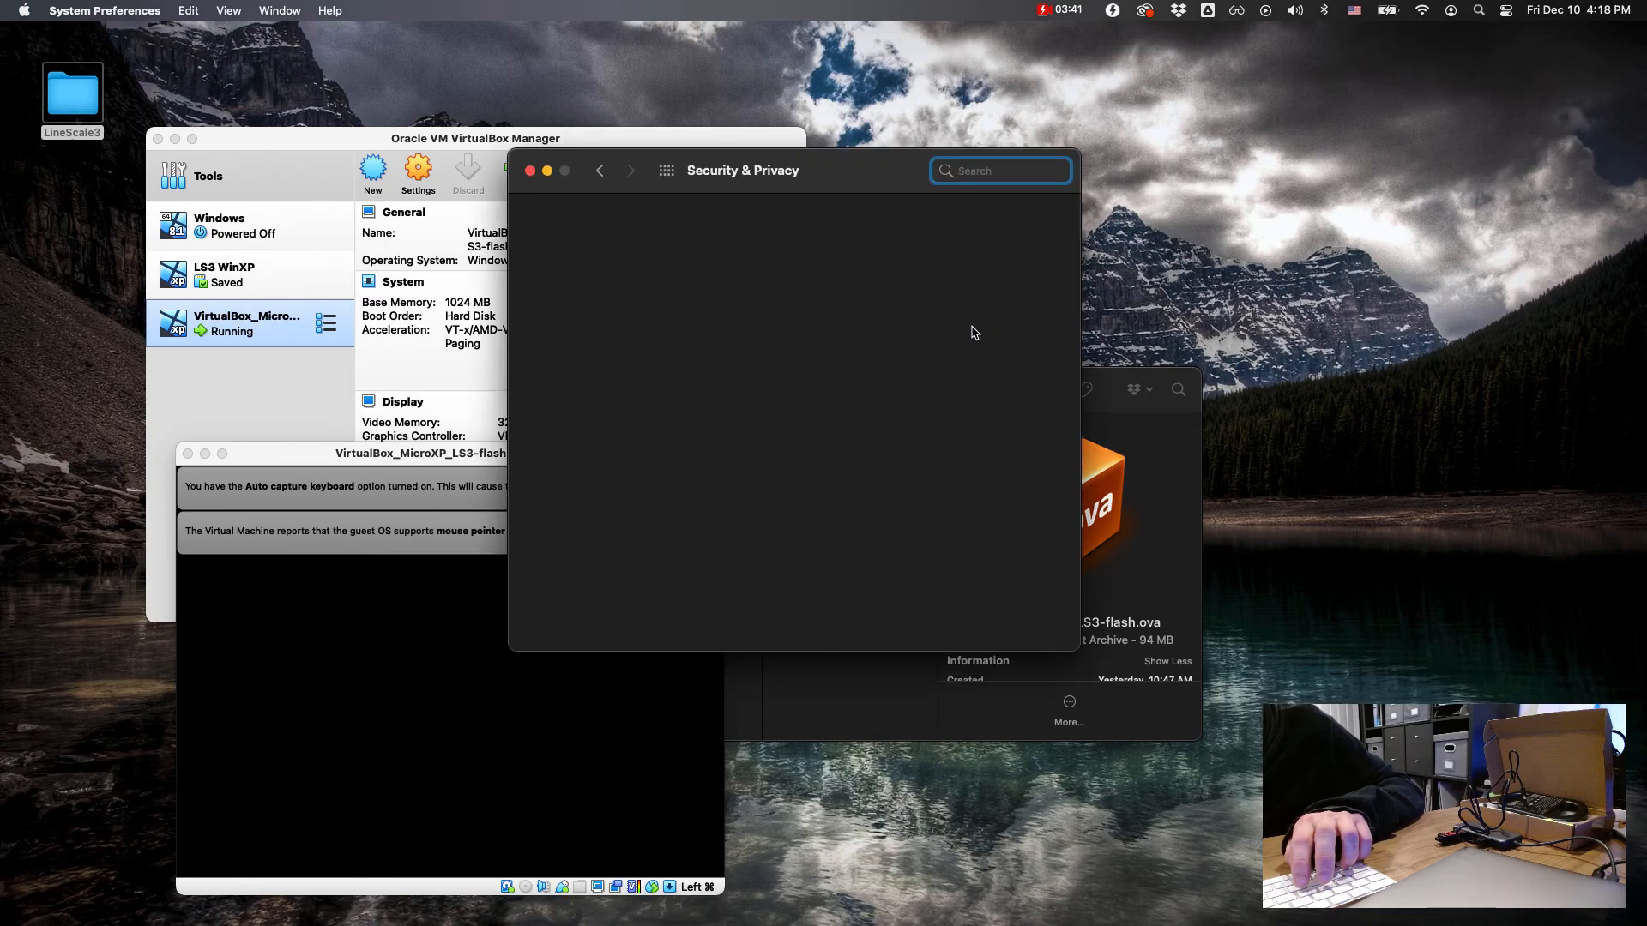
click(572, 612)
text(••••••••••••••••••••)
key(Return)
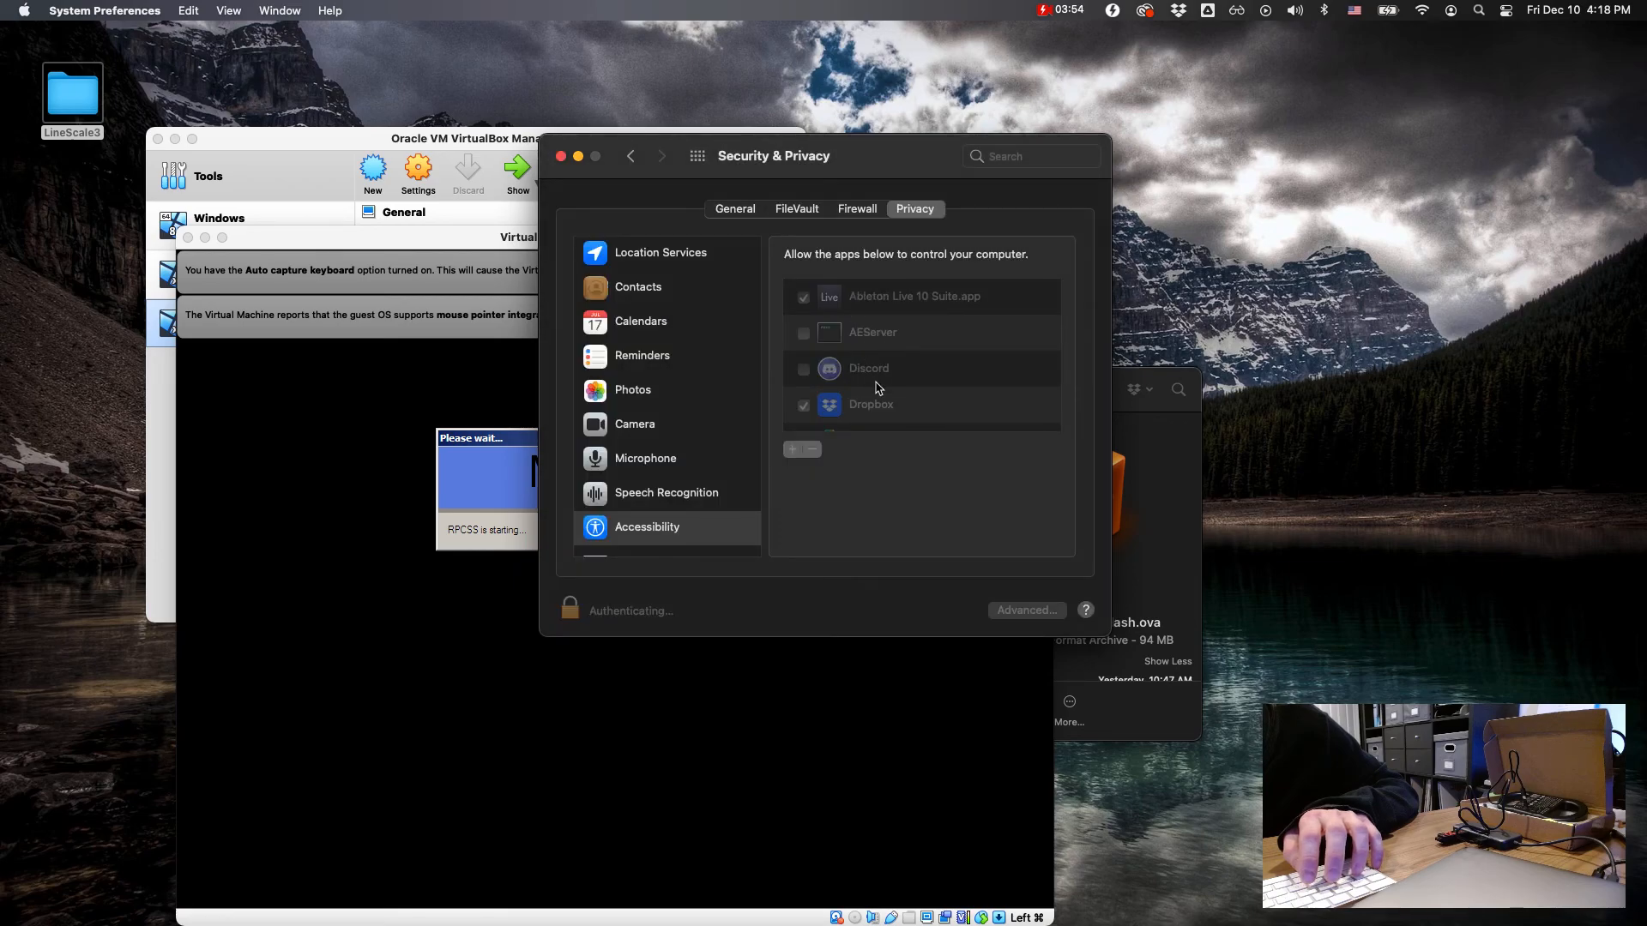
scroll(877, 387, down, 10)
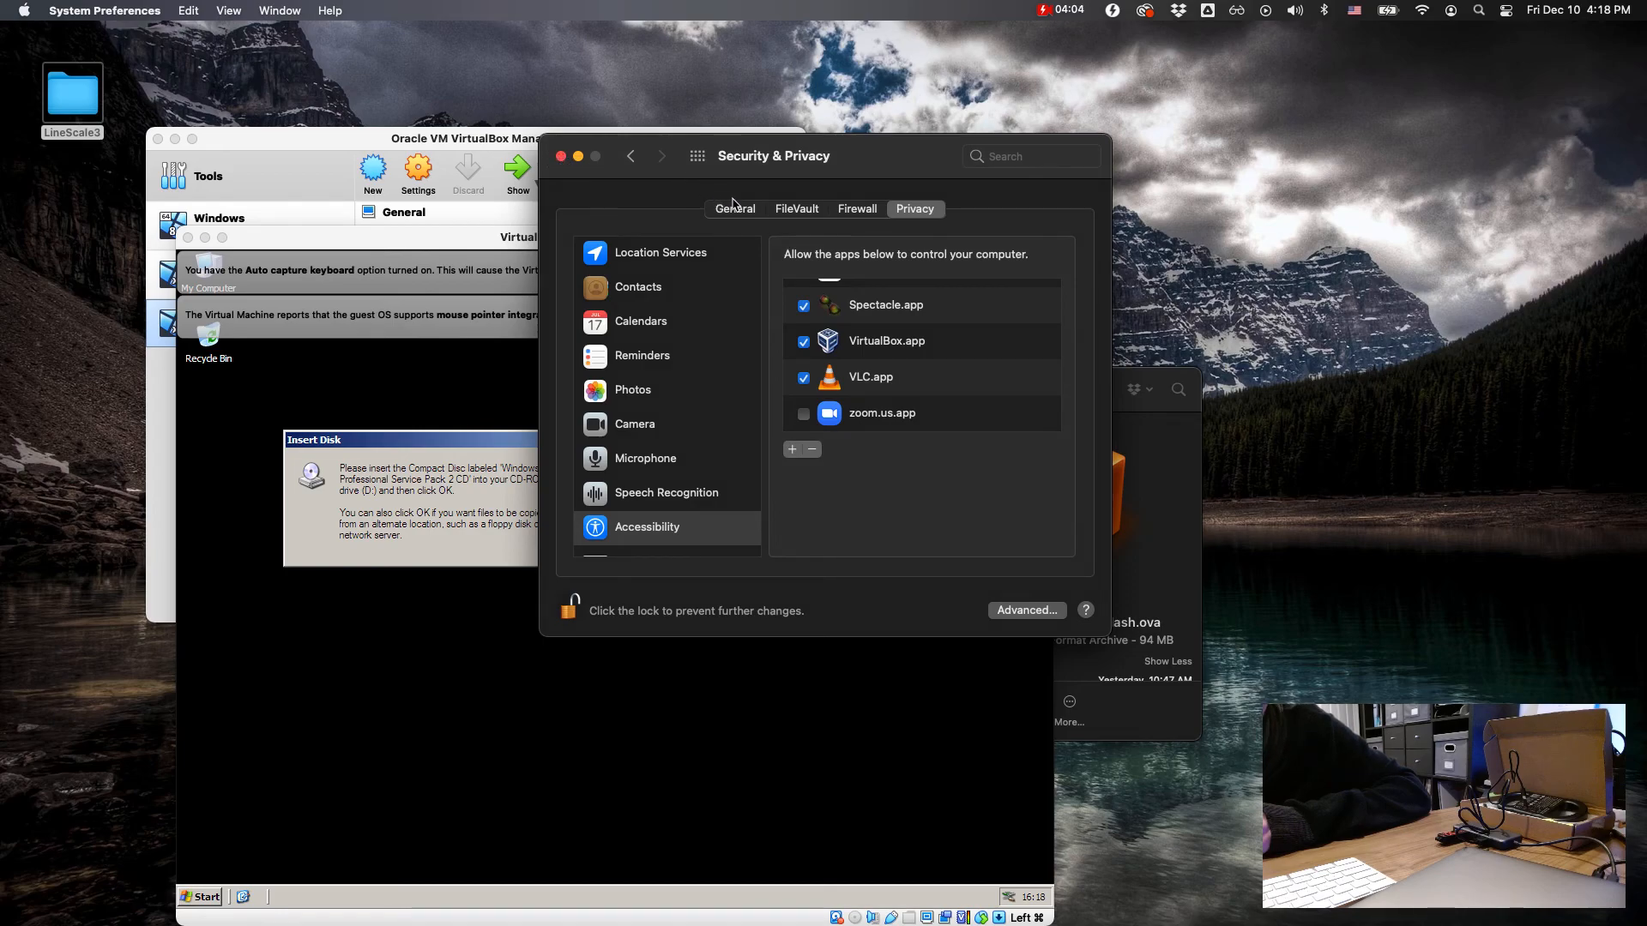
Step: Check the General security settings for which downloaded apps are allowed, and close Security & Privacy
drag(706, 168, 824, 155)
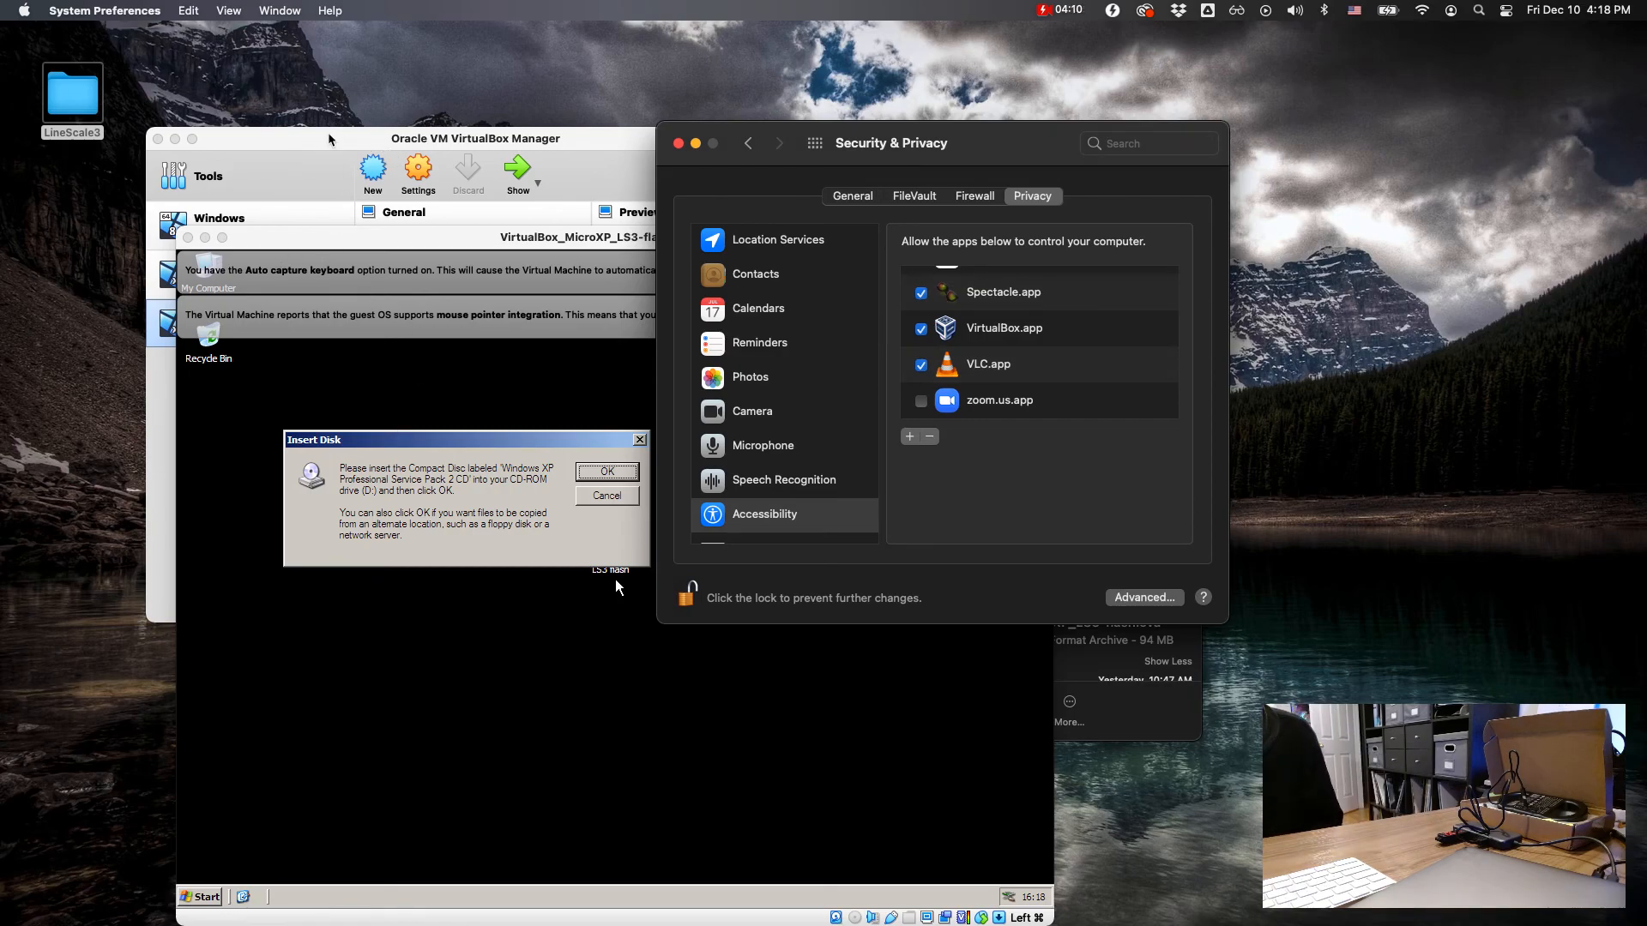
drag(986, 144, 947, 151)
click(813, 202)
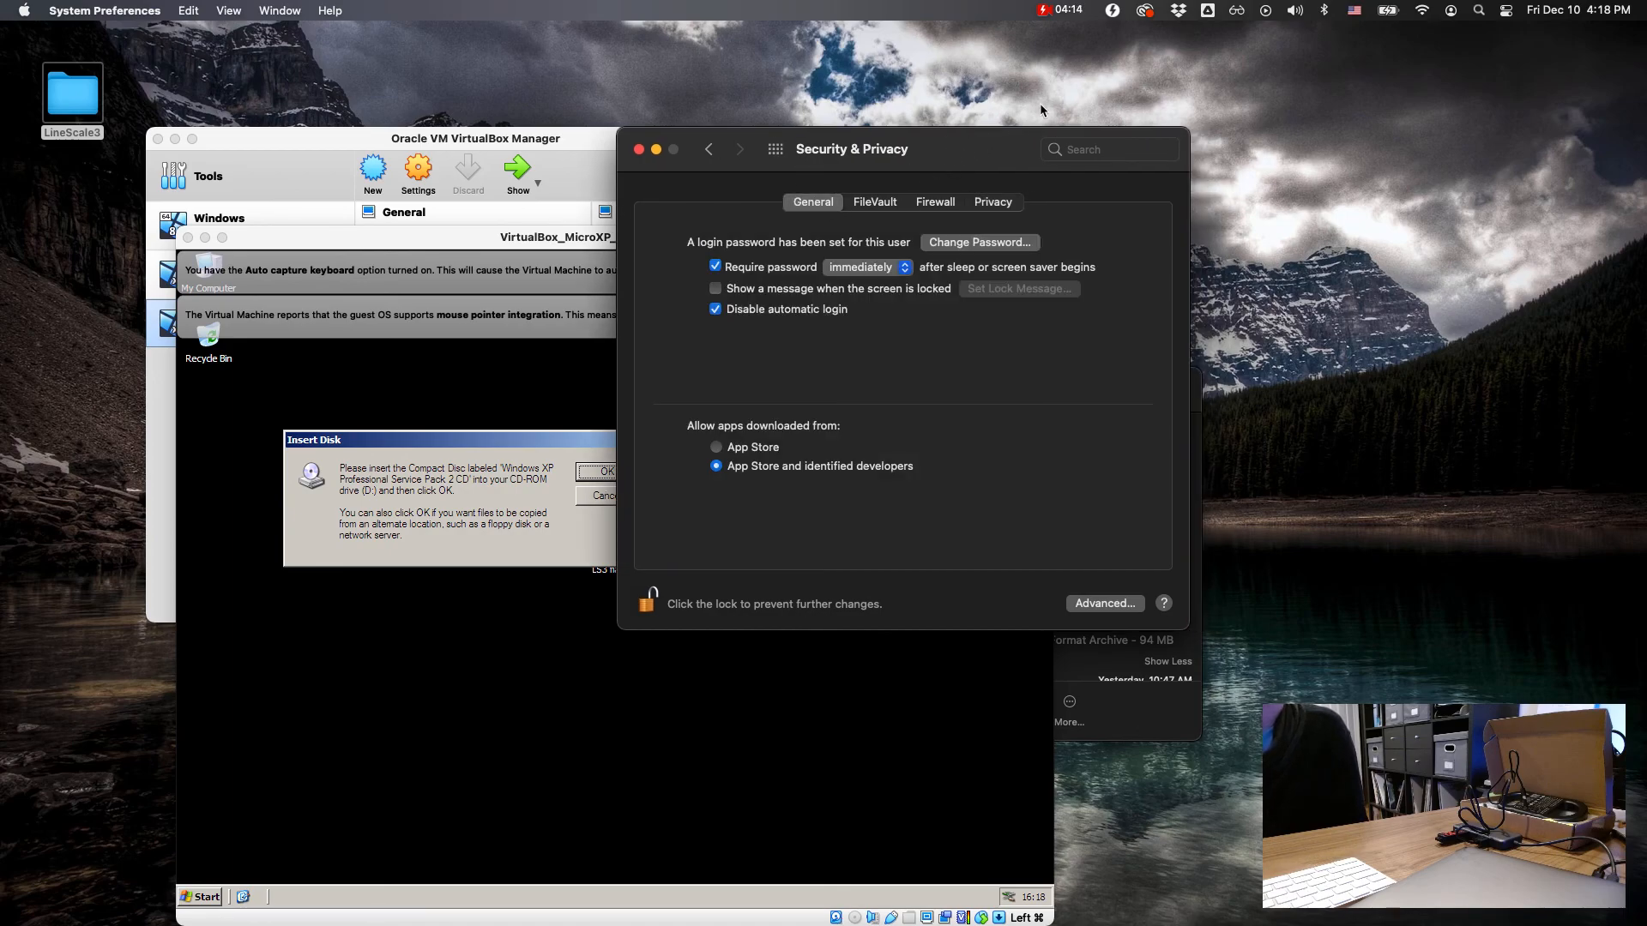
click(776, 151)
click(1170, 420)
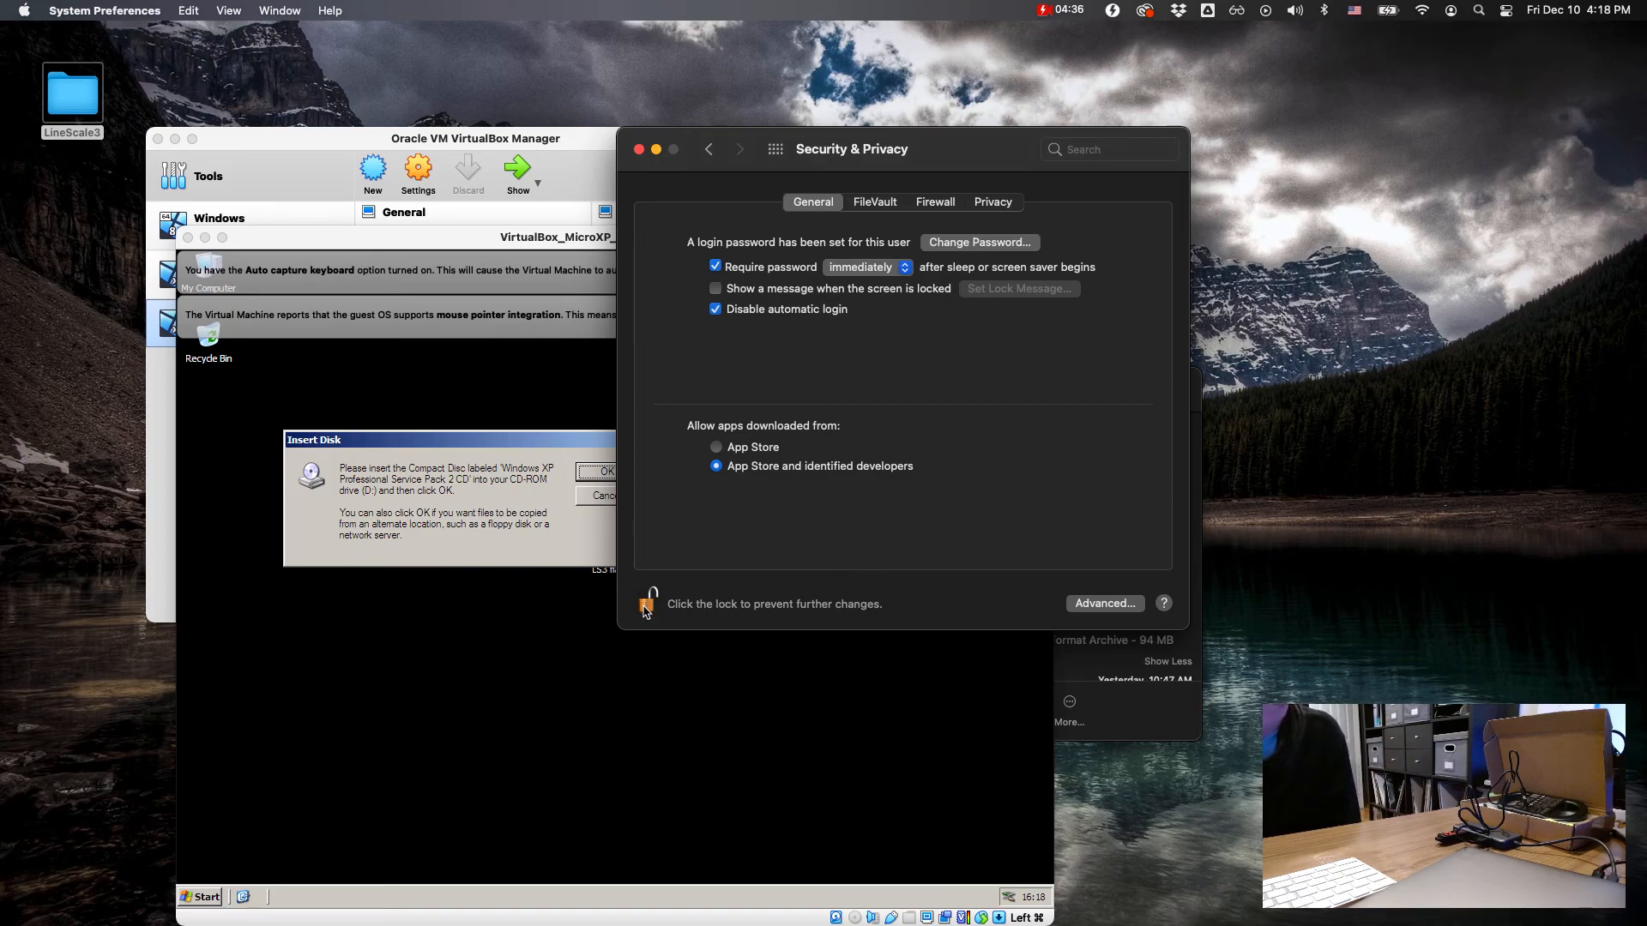
click(638, 151)
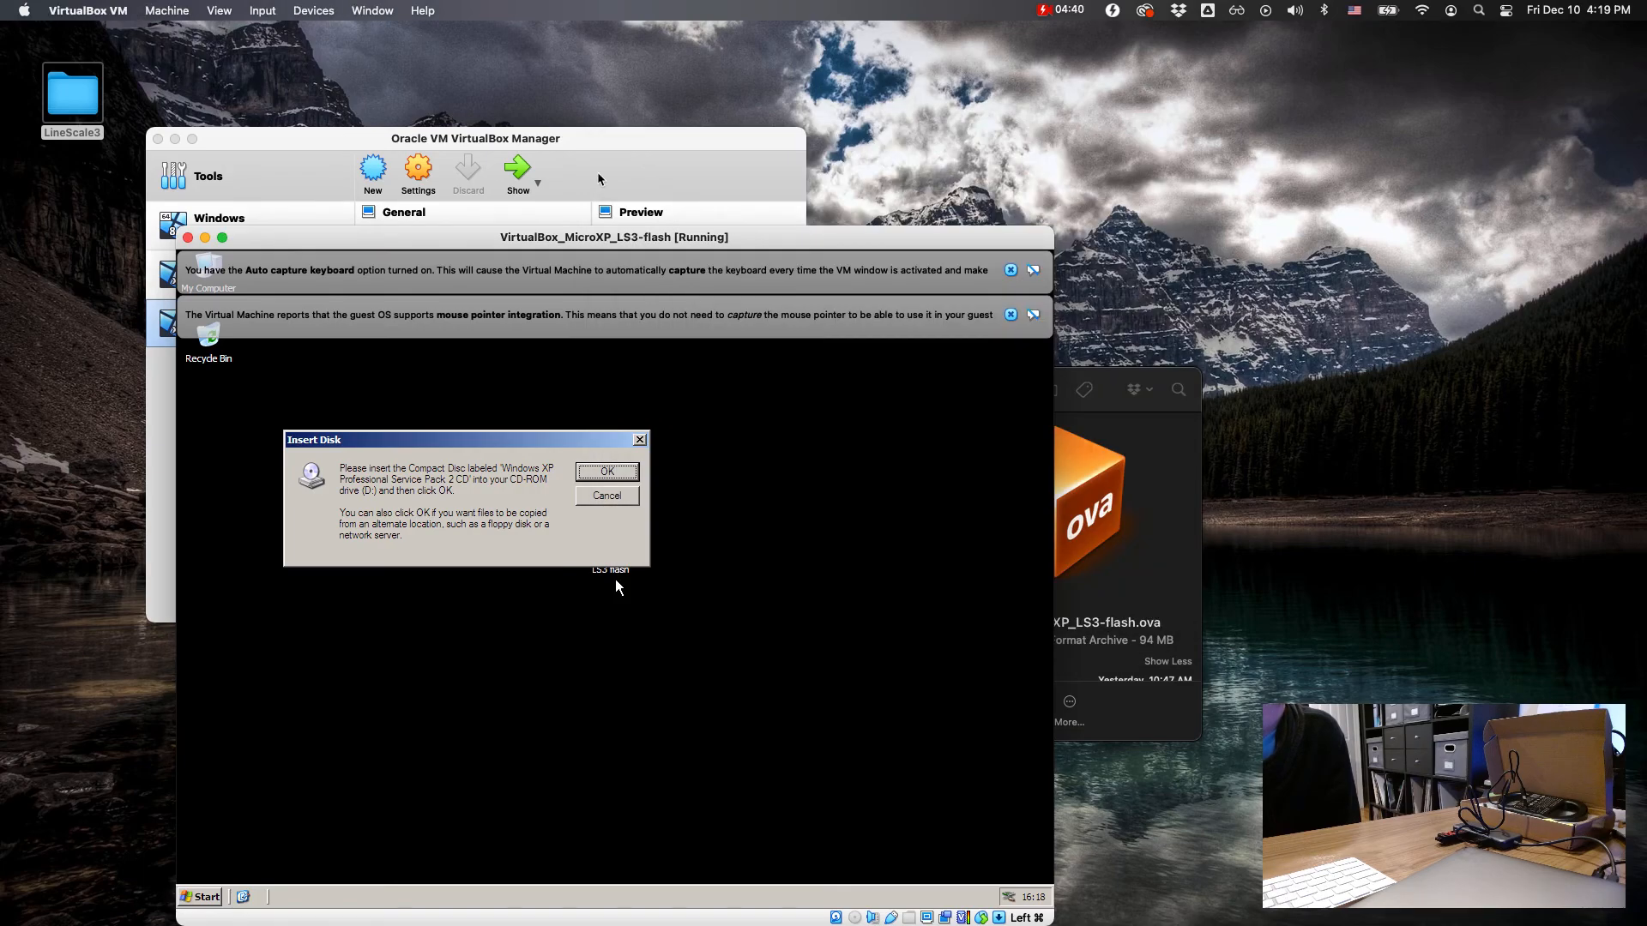
Step: Move the virtual machine window up and insert MicroXP_SP2.iso from the LineScale3 folder into its virtual optical drive
drag(470, 236, 592, 137)
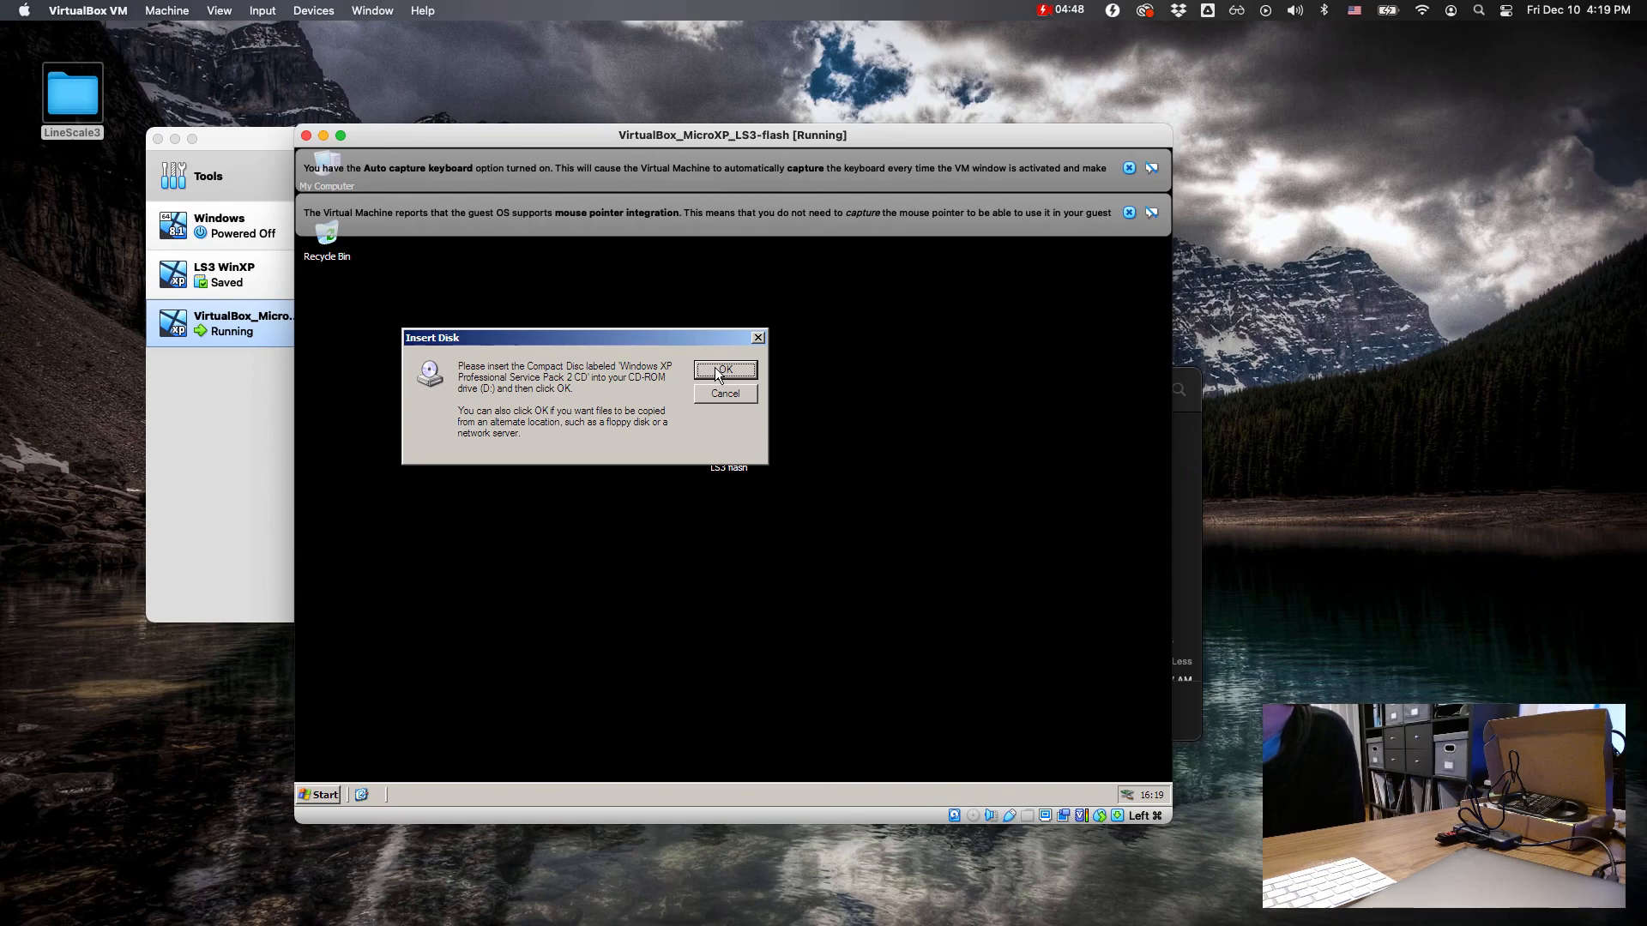
click(973, 819)
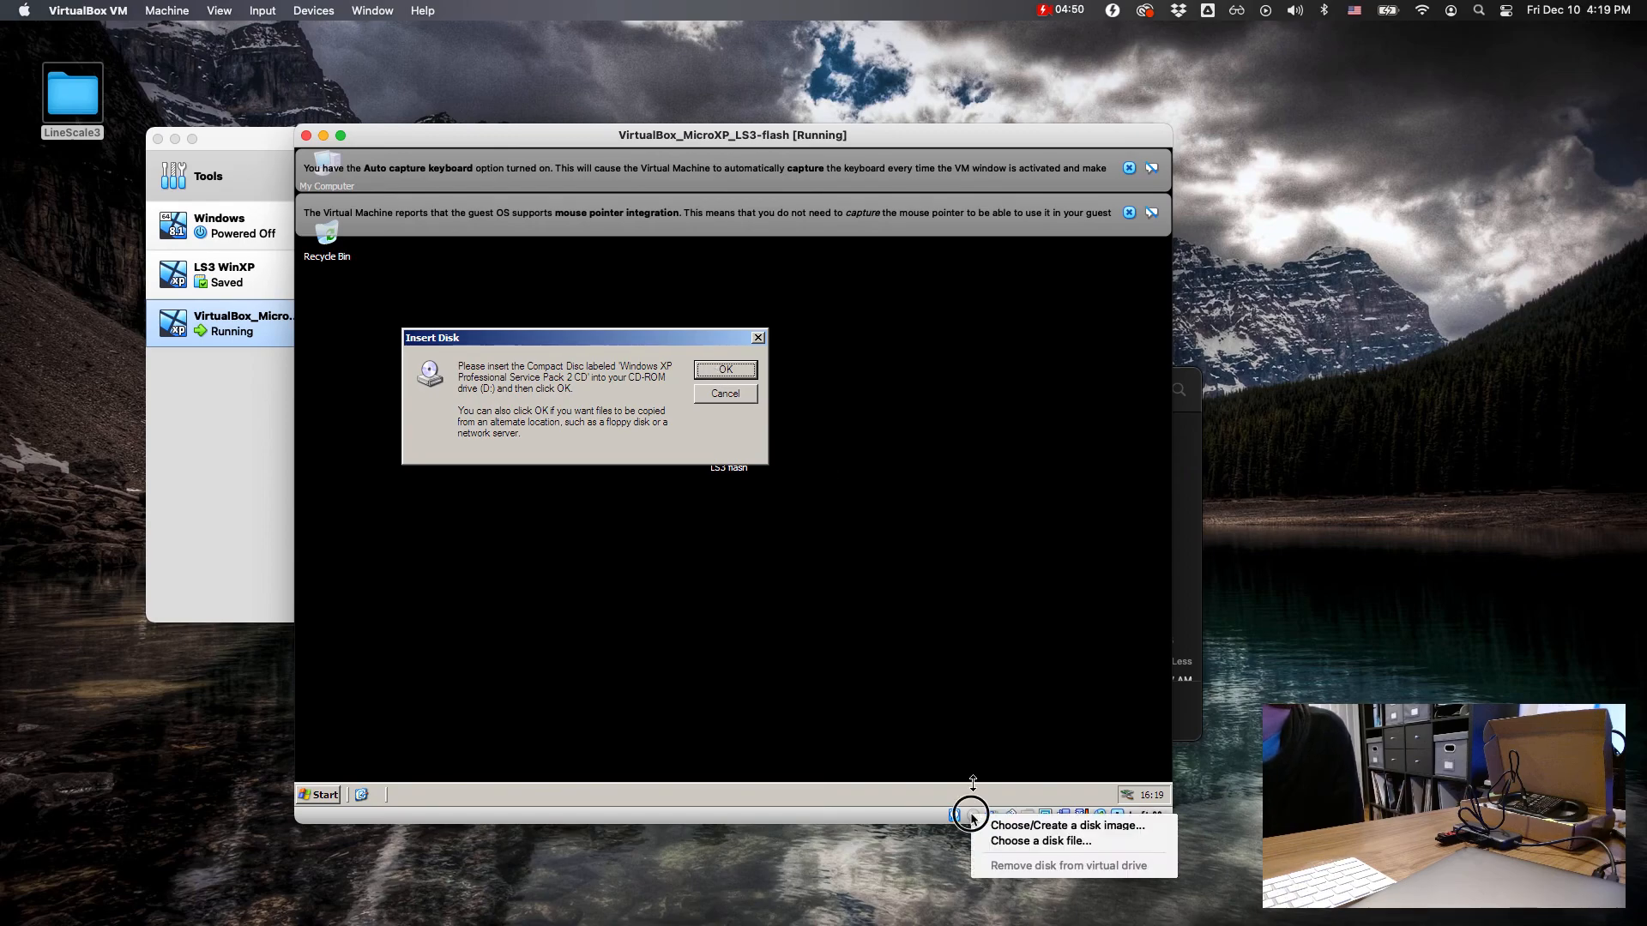
click(1051, 841)
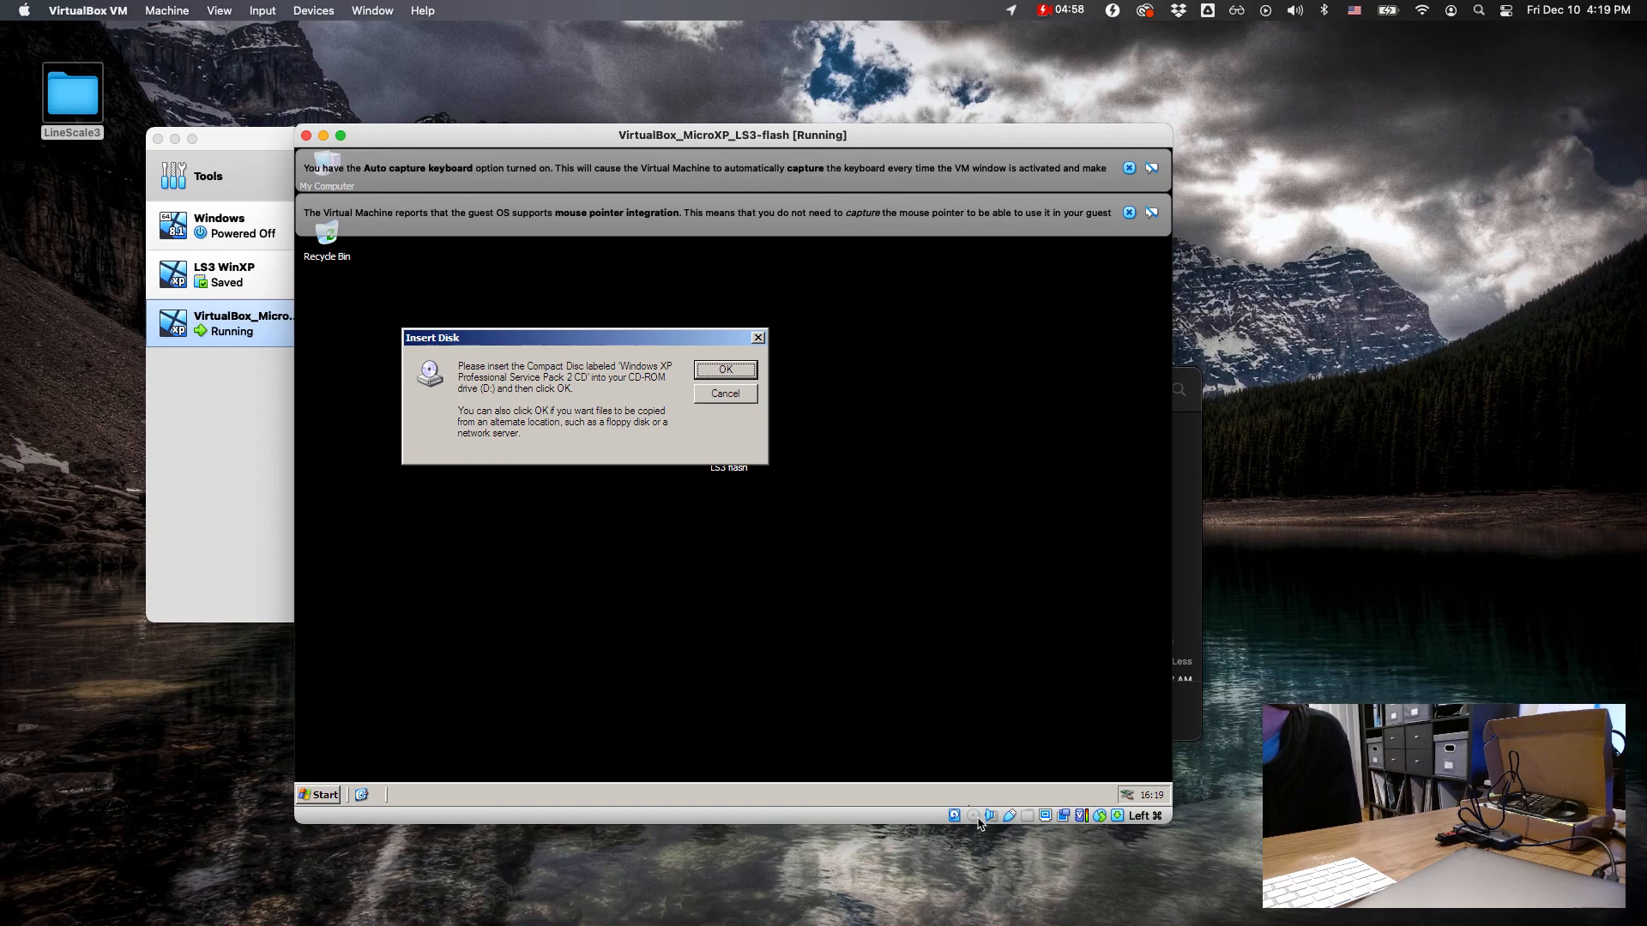
click(980, 819)
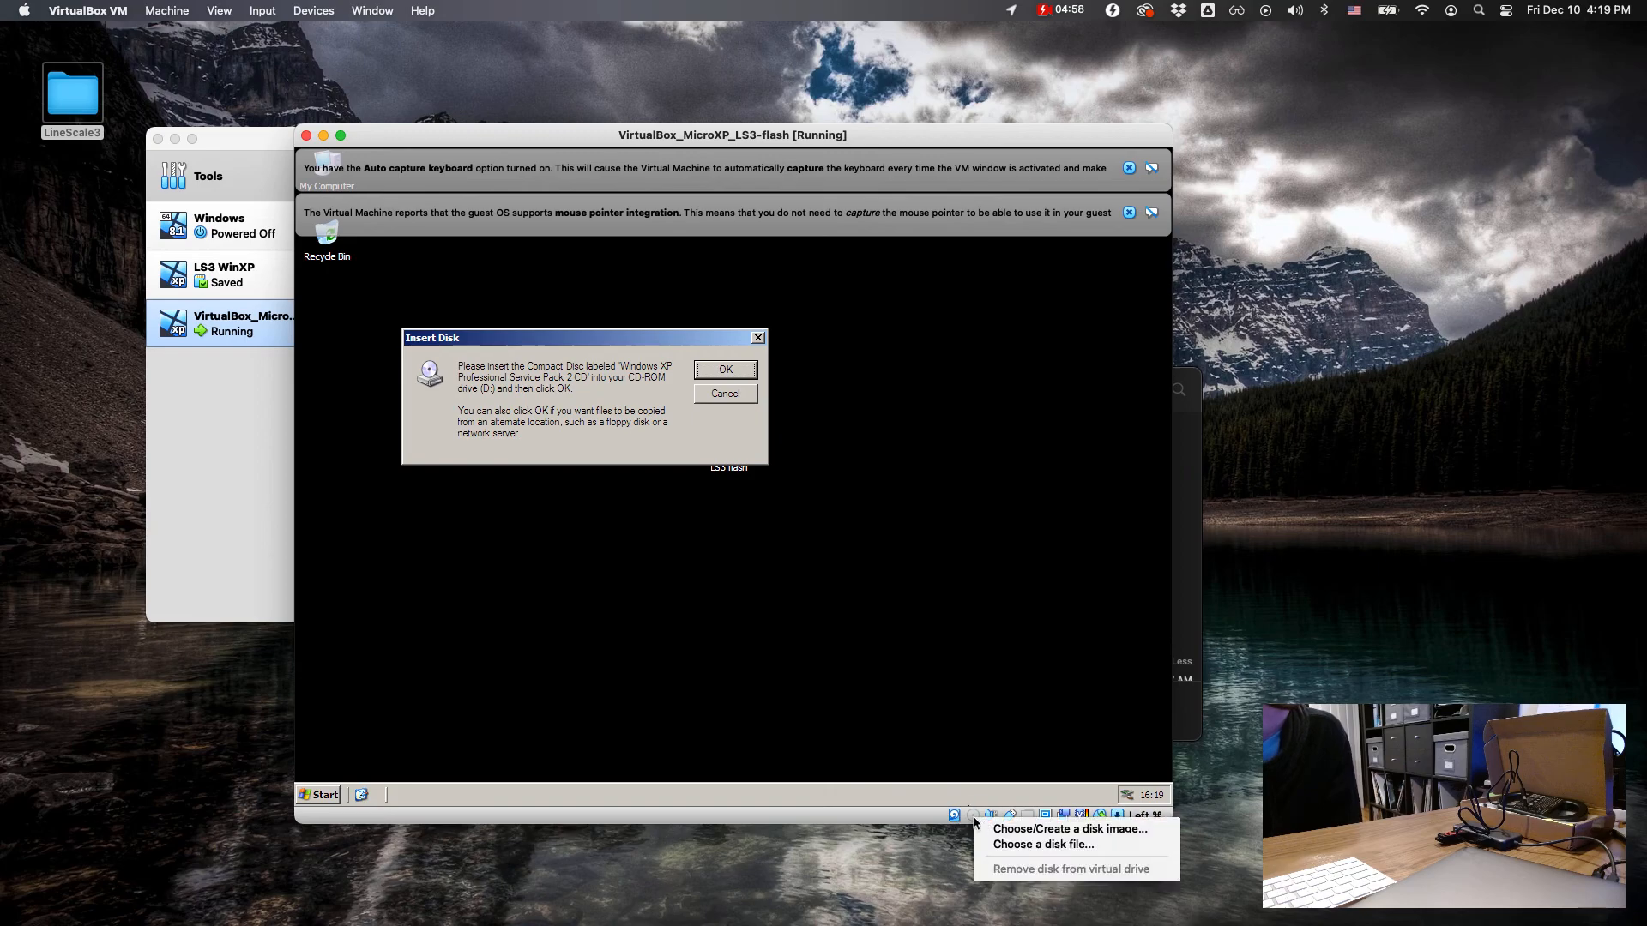
click(1026, 839)
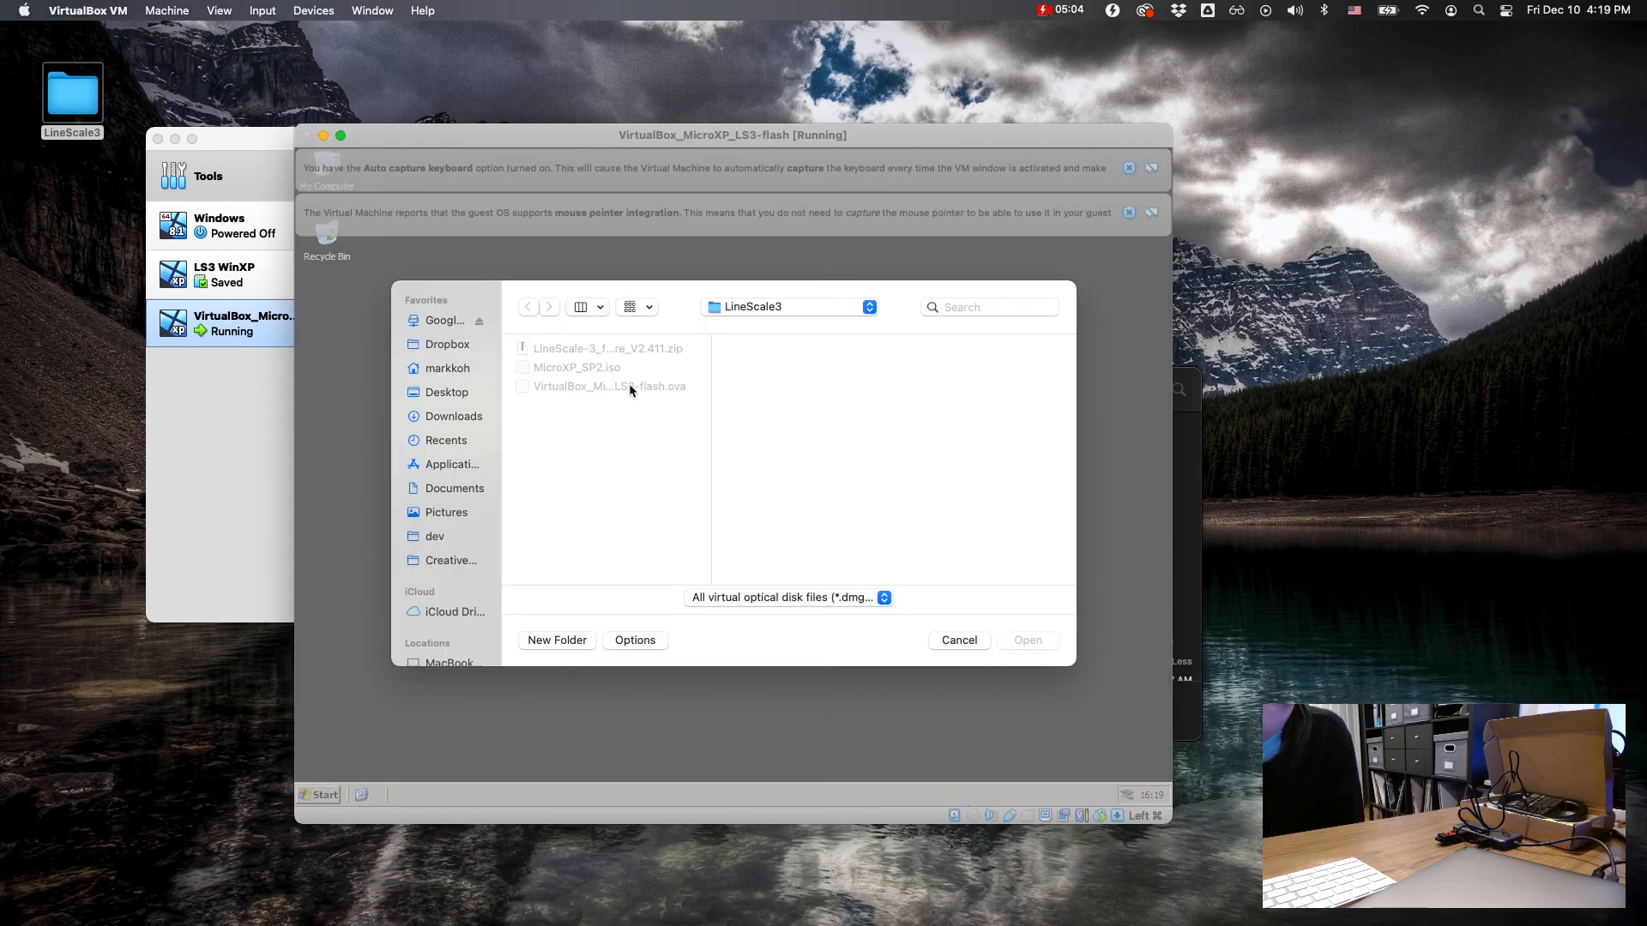
click(579, 372)
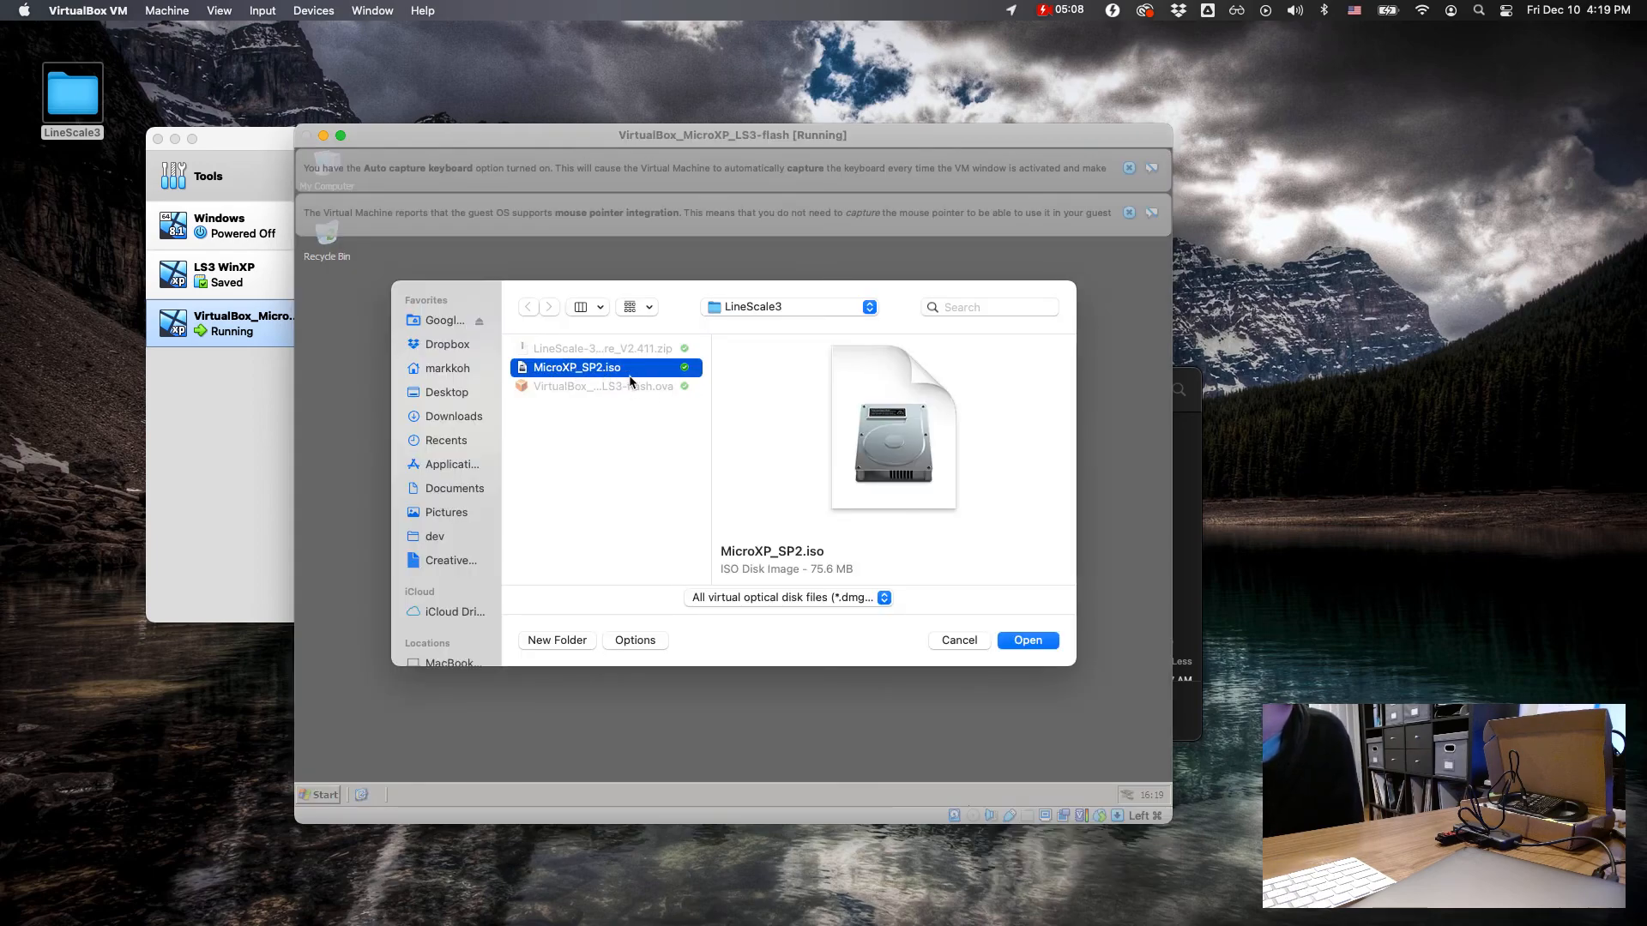
click(1032, 646)
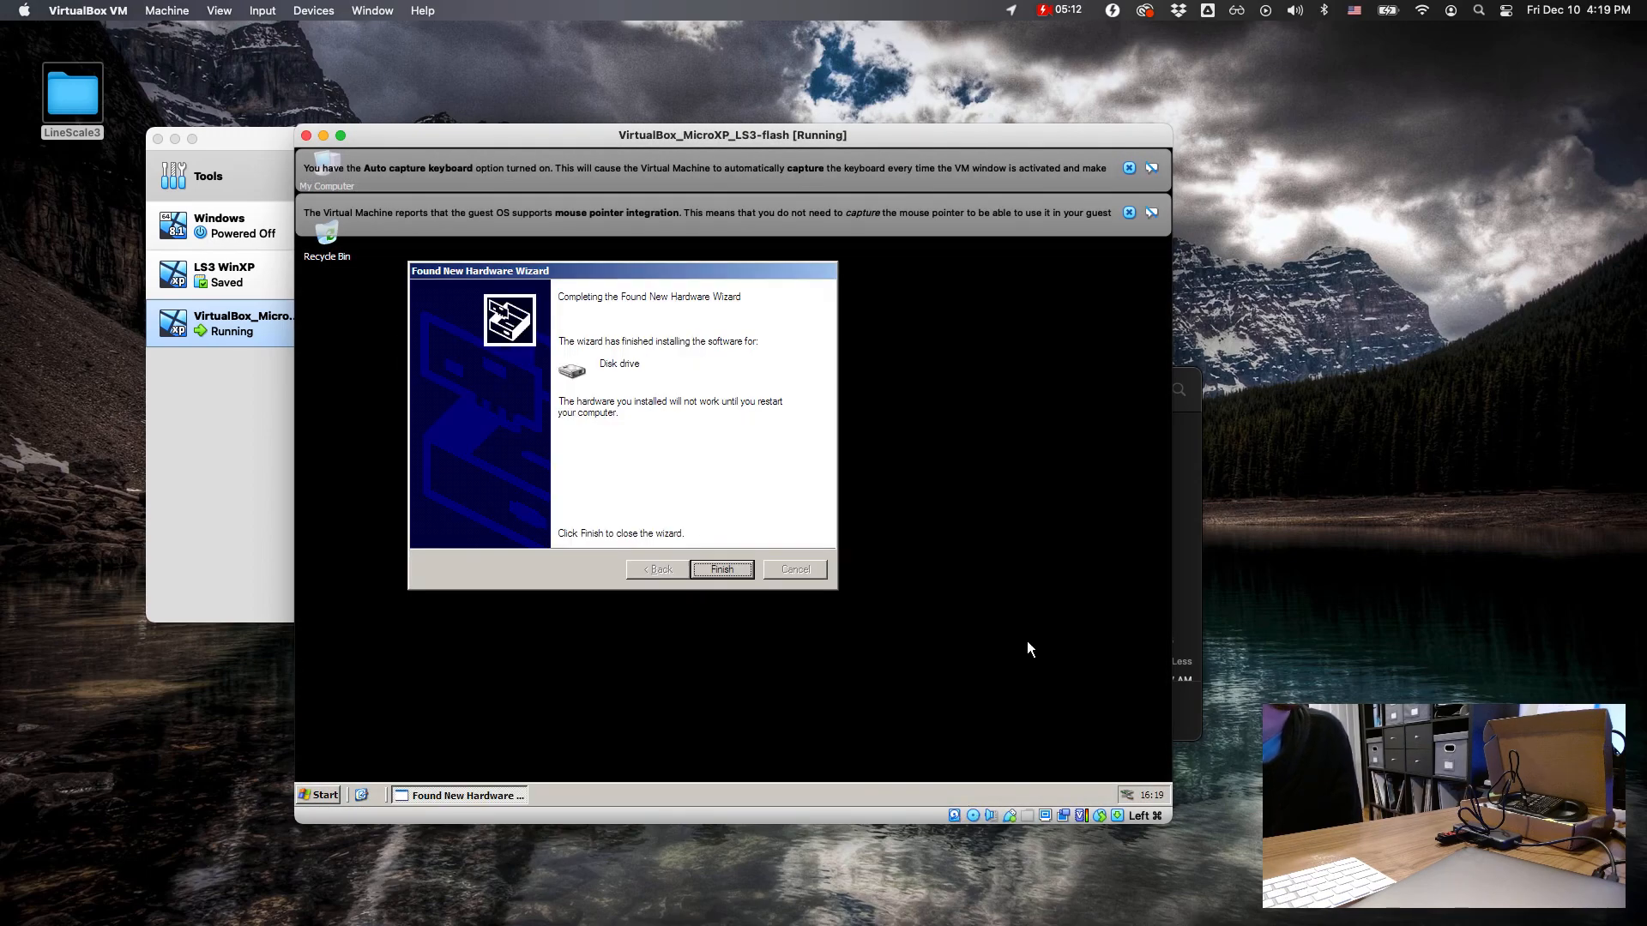
Step: Finish the disk drive's Found New Hardware wizard, check the attached USB devices, and restart Windows to apply the new settings
click(725, 568)
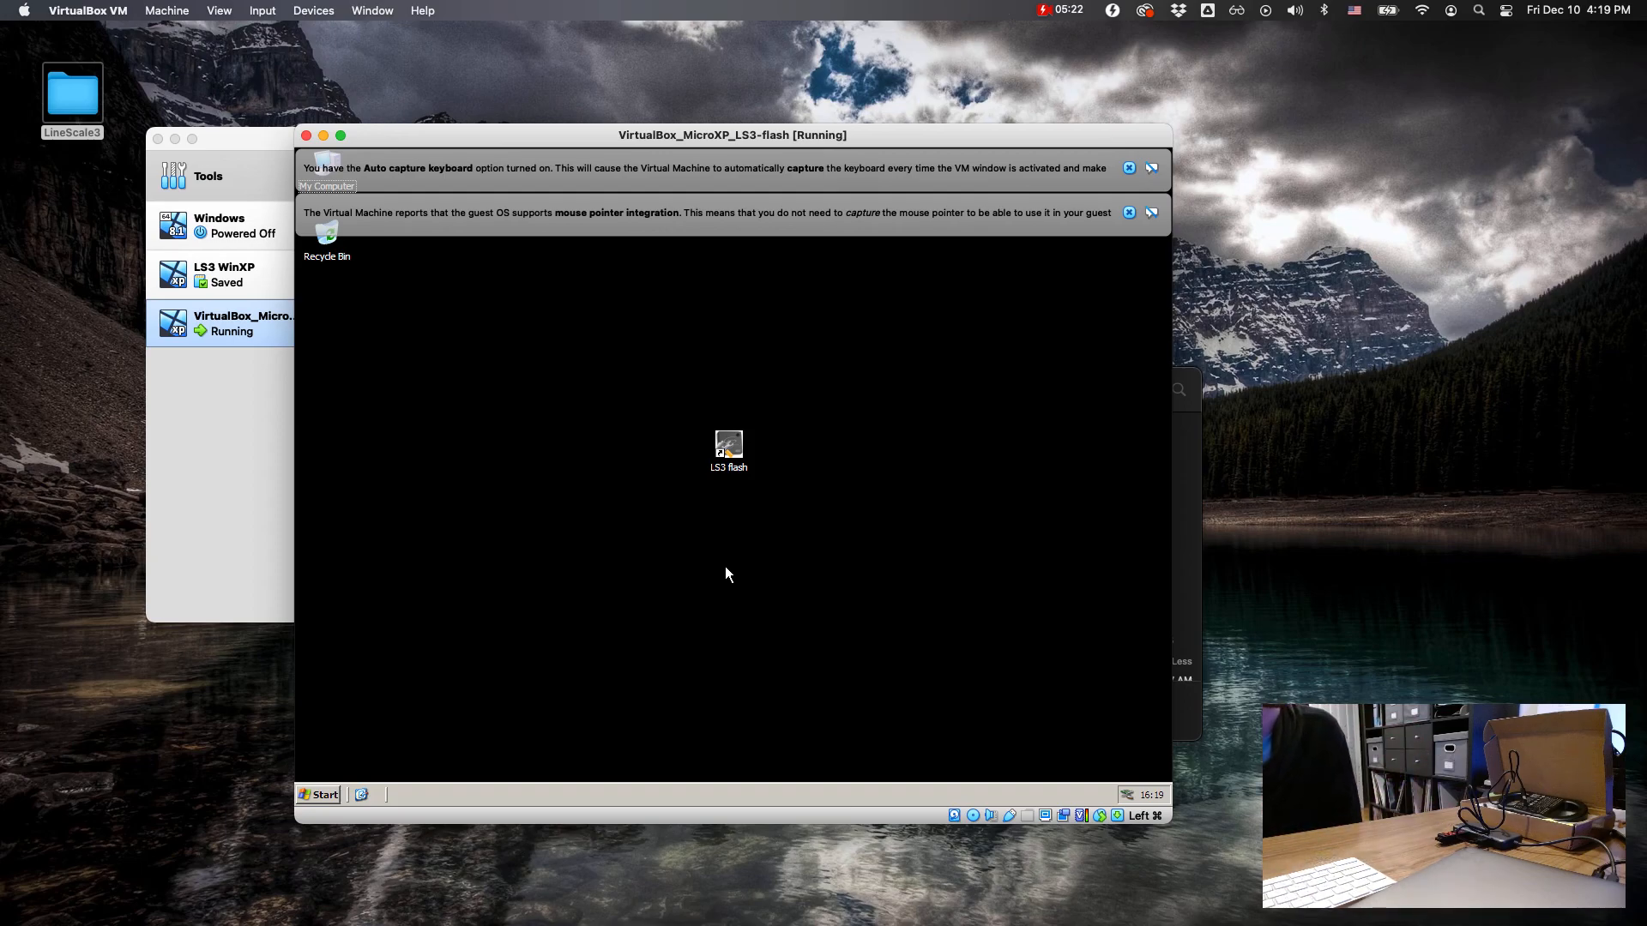
click(1012, 817)
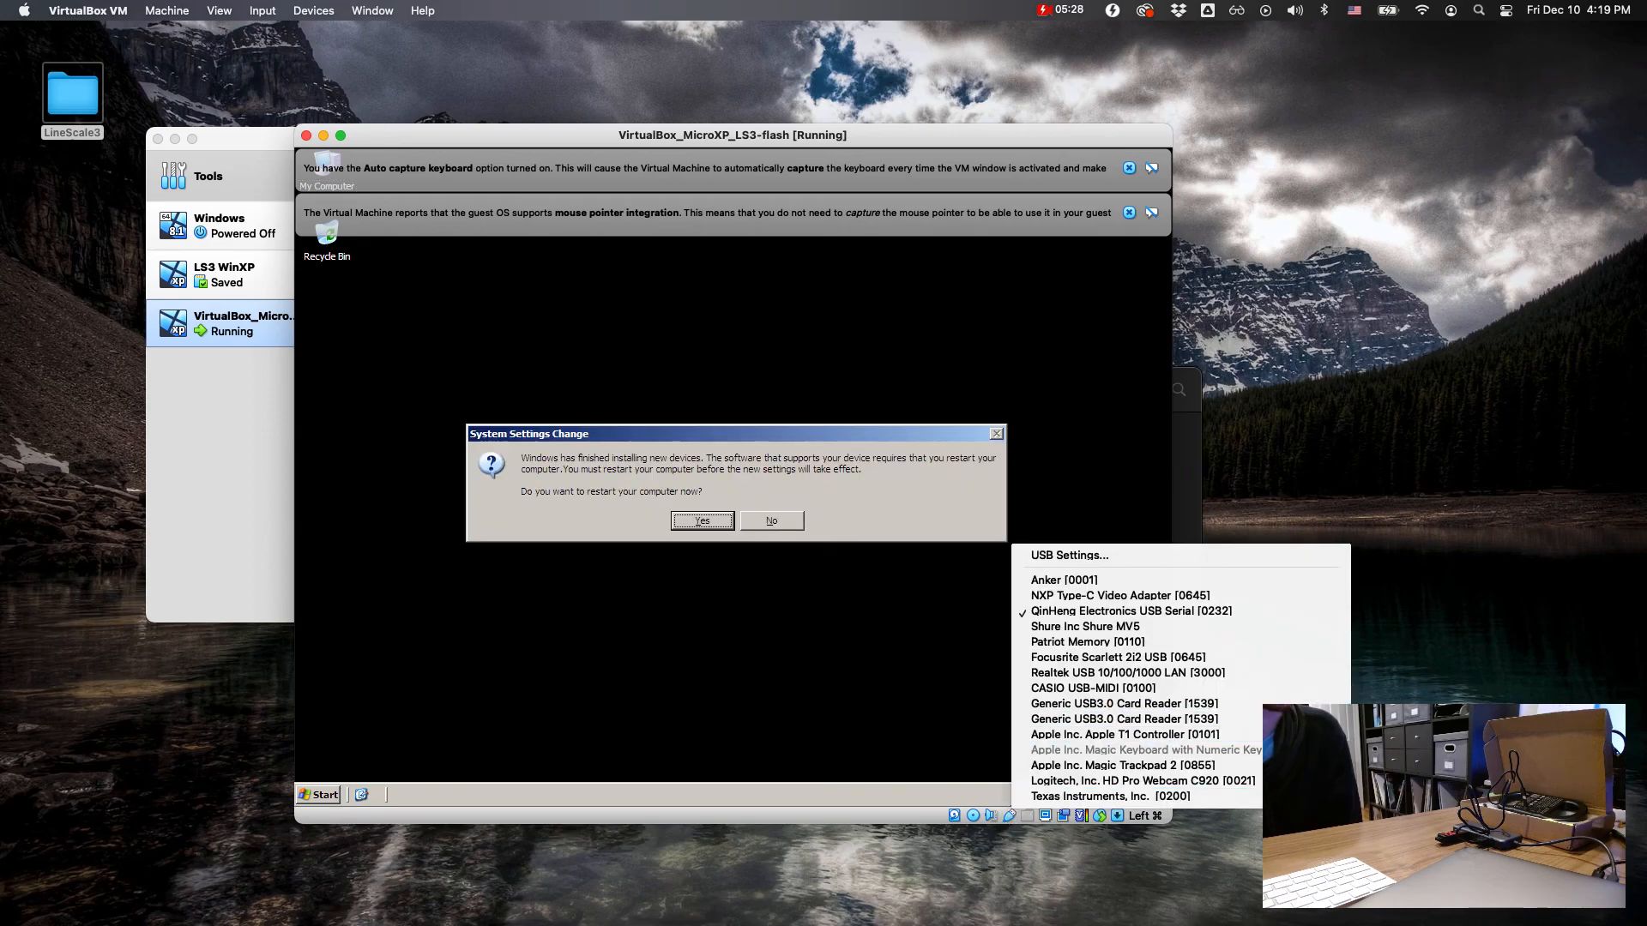
key(Escape)
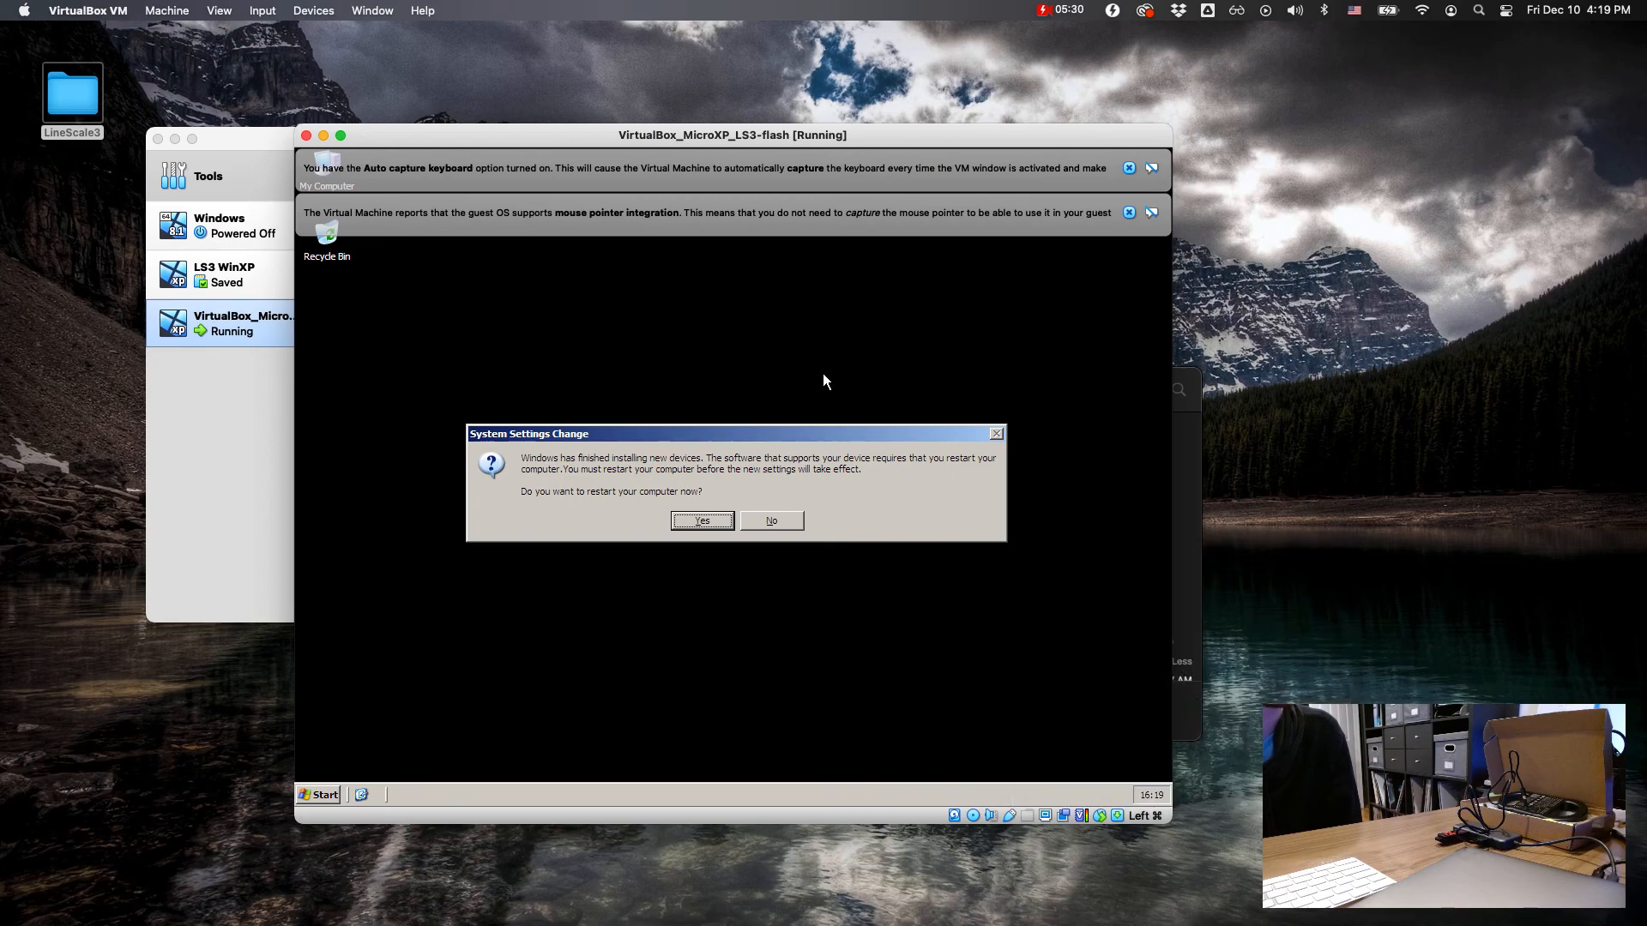
click(708, 518)
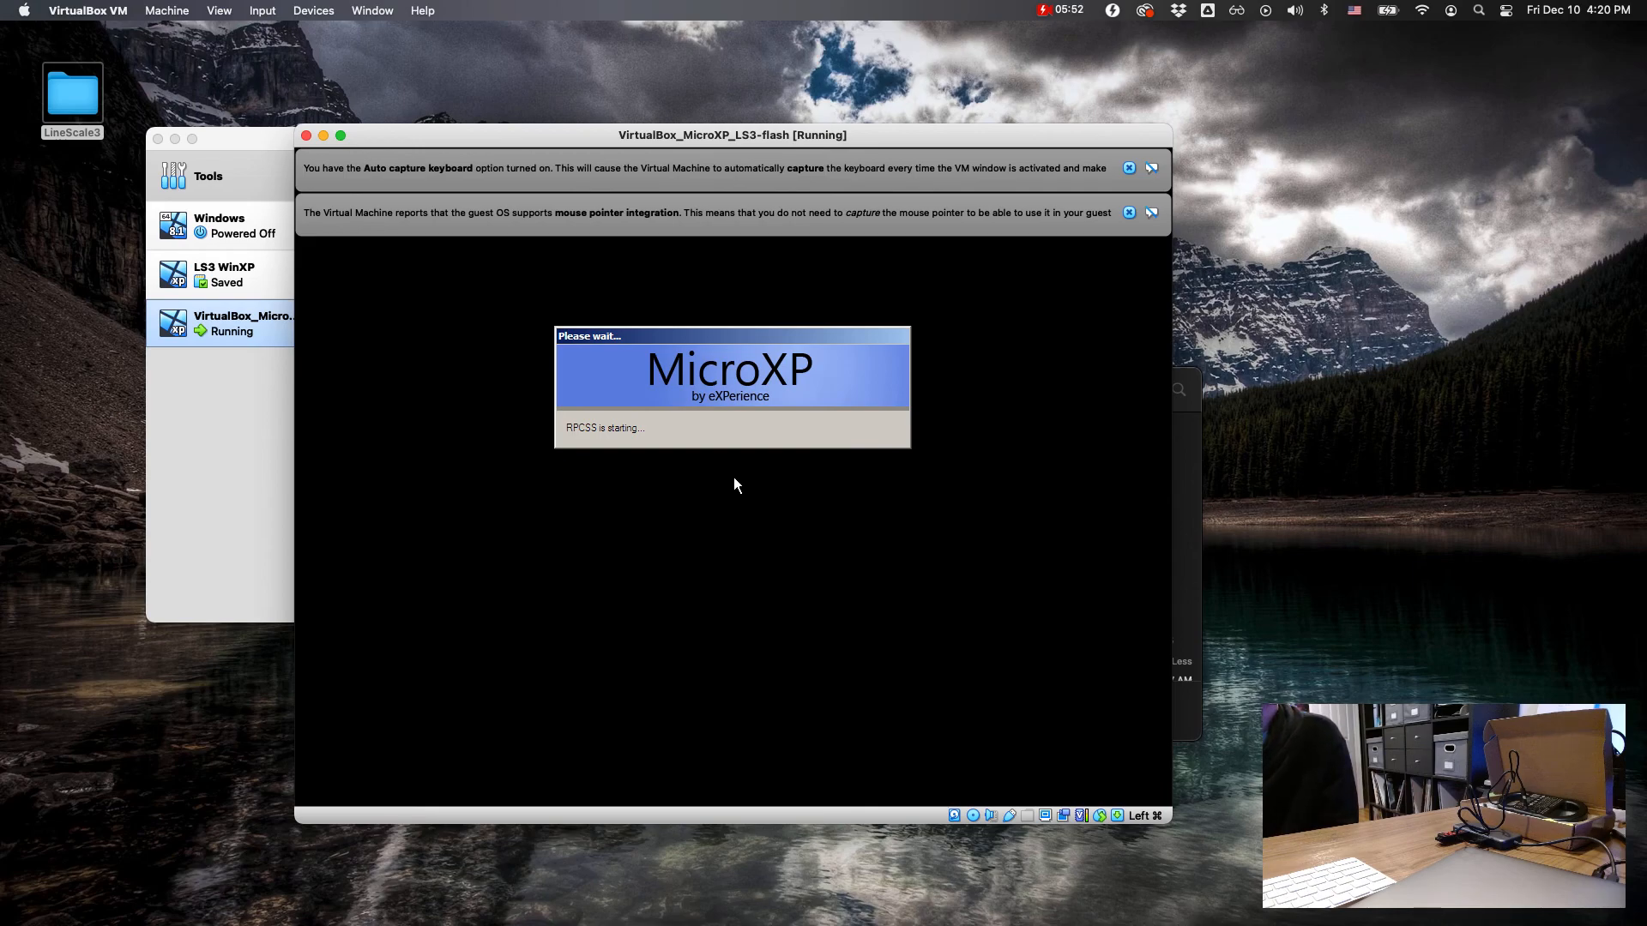
Step: Dismiss the keyboard capture and mouse integration notices and shift the virtual machine window slightly
click(1128, 169)
click(1128, 168)
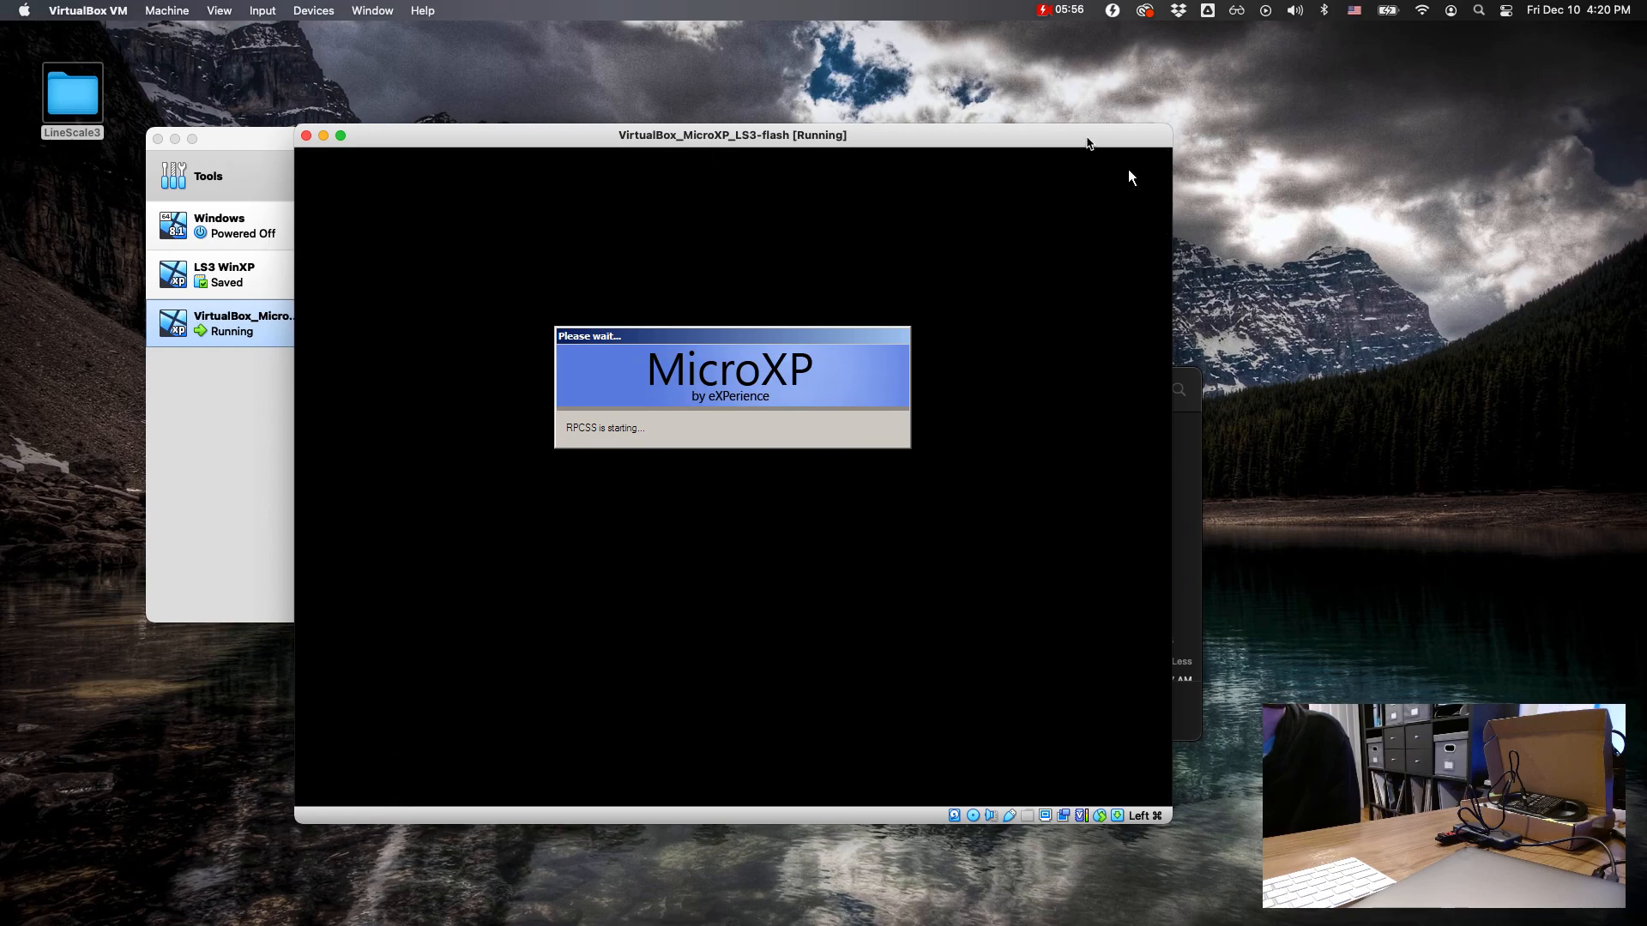
drag(1086, 143, 1060, 158)
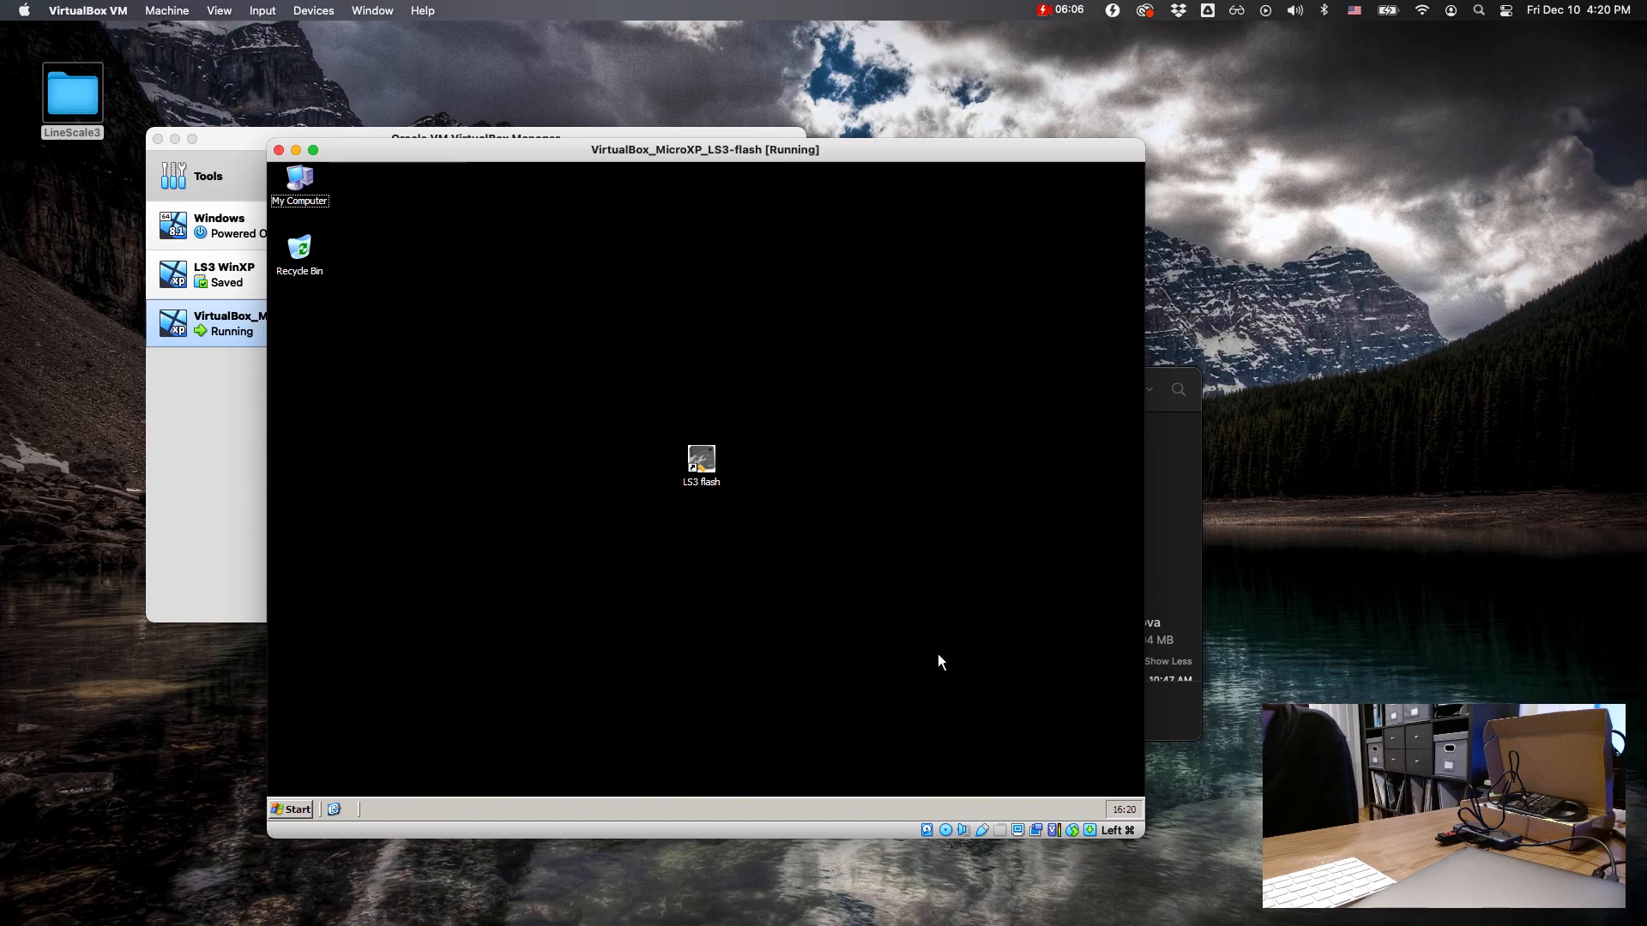
Step: Attach the Patriot Memory USB drive to the virtual machine and move the LineScale3 Finder window aside
click(986, 831)
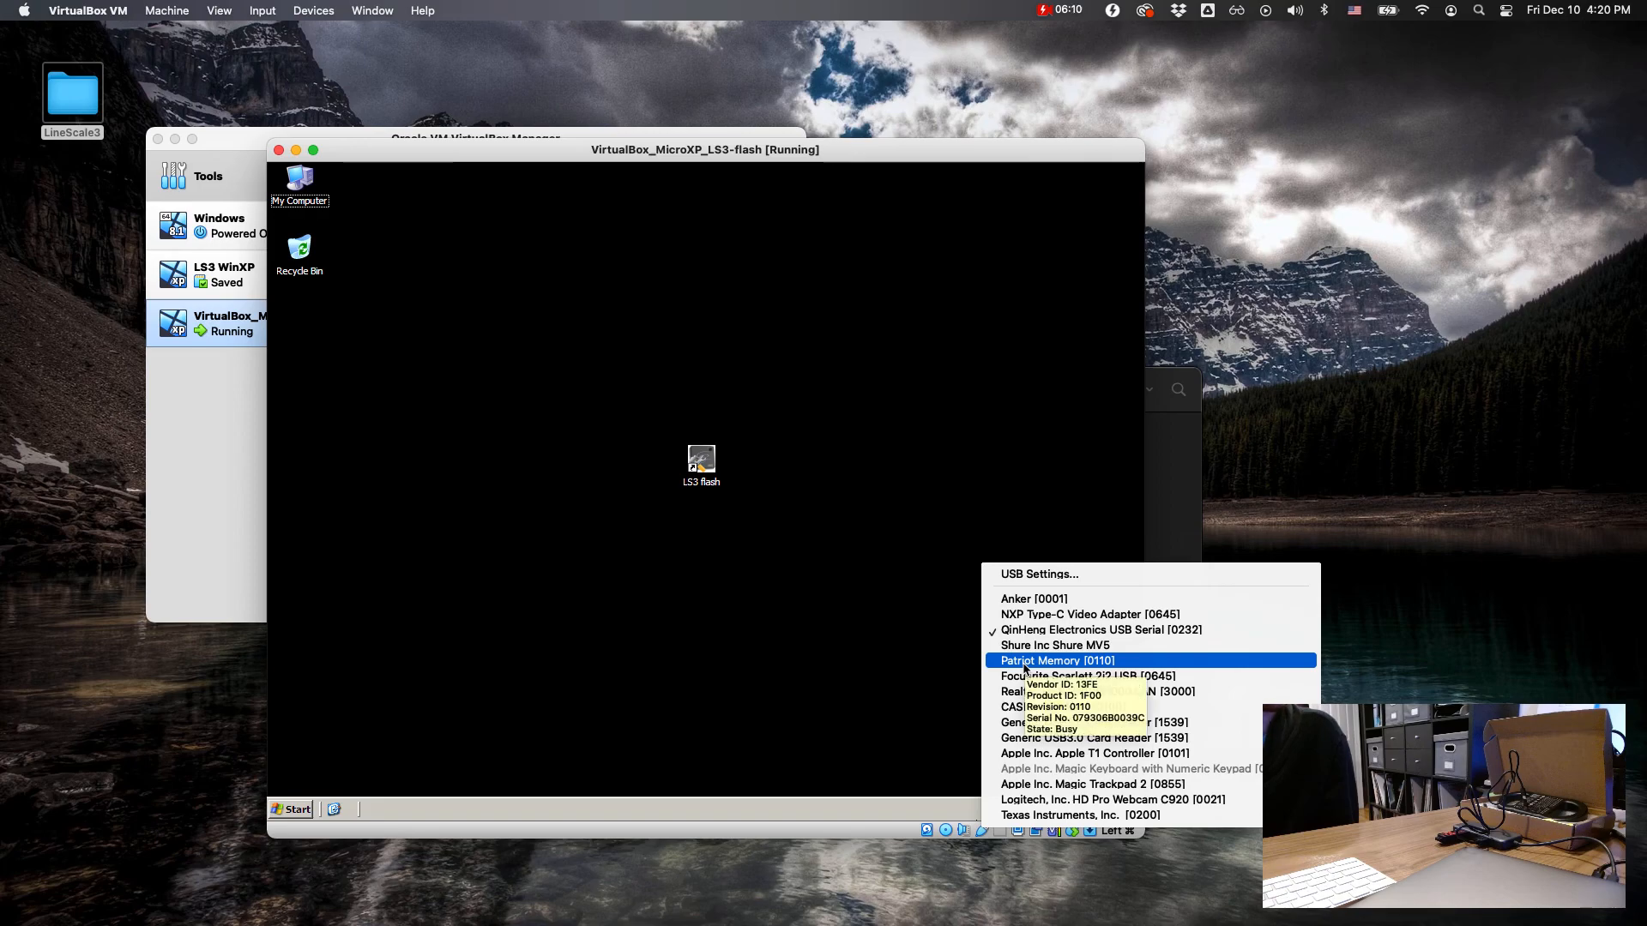
click(1023, 668)
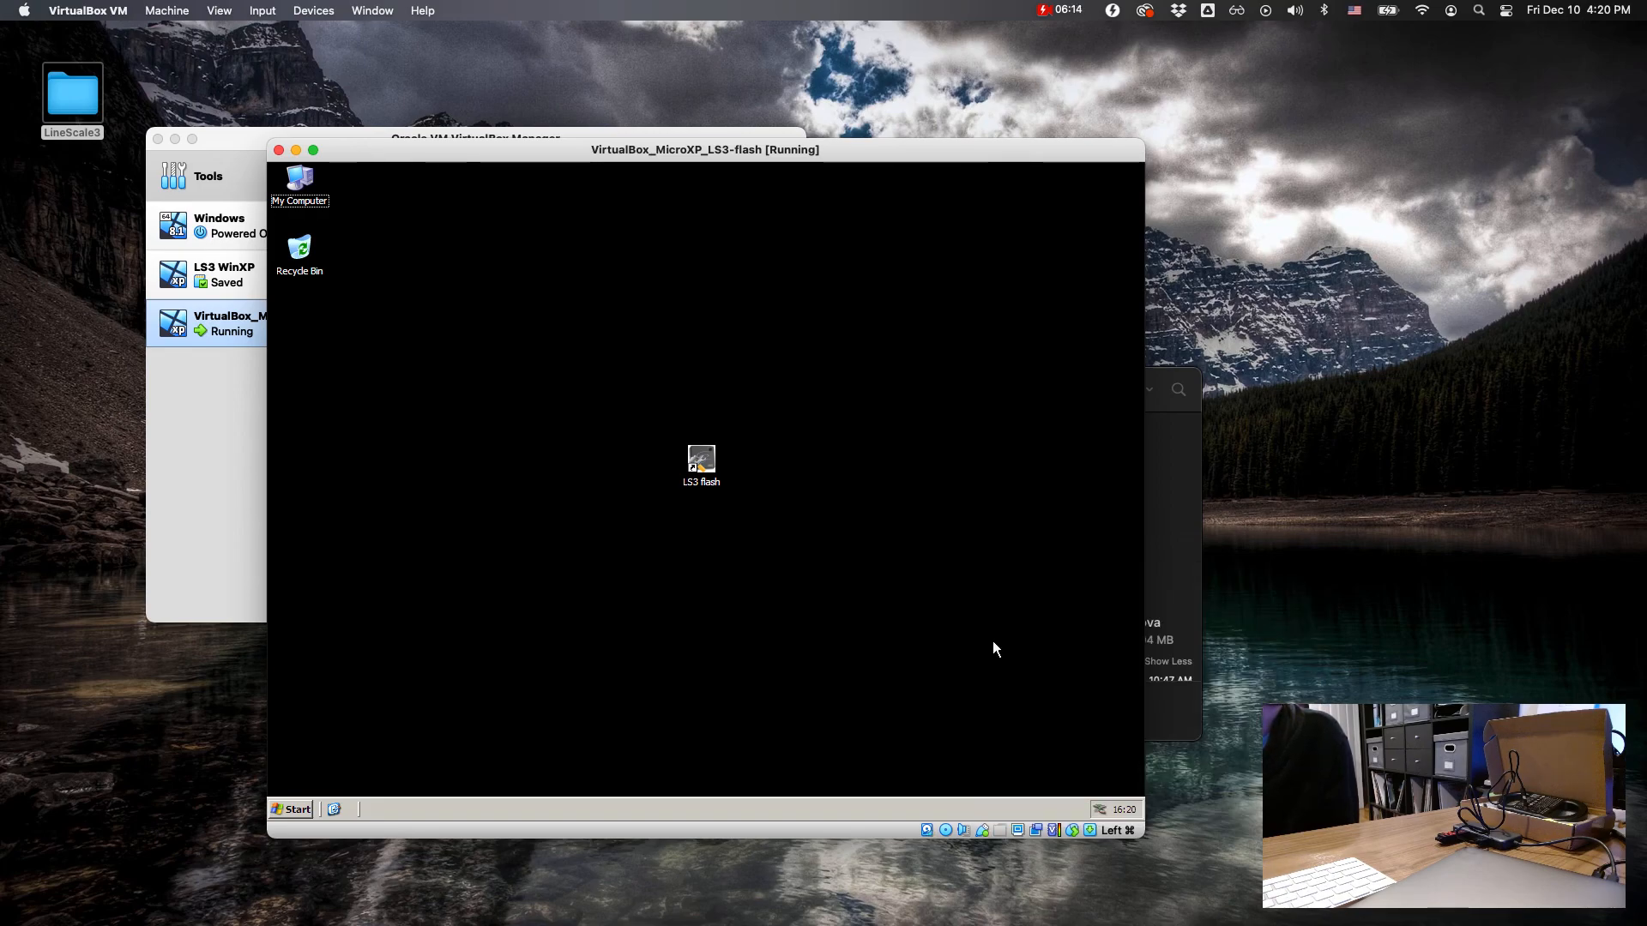
click(1191, 447)
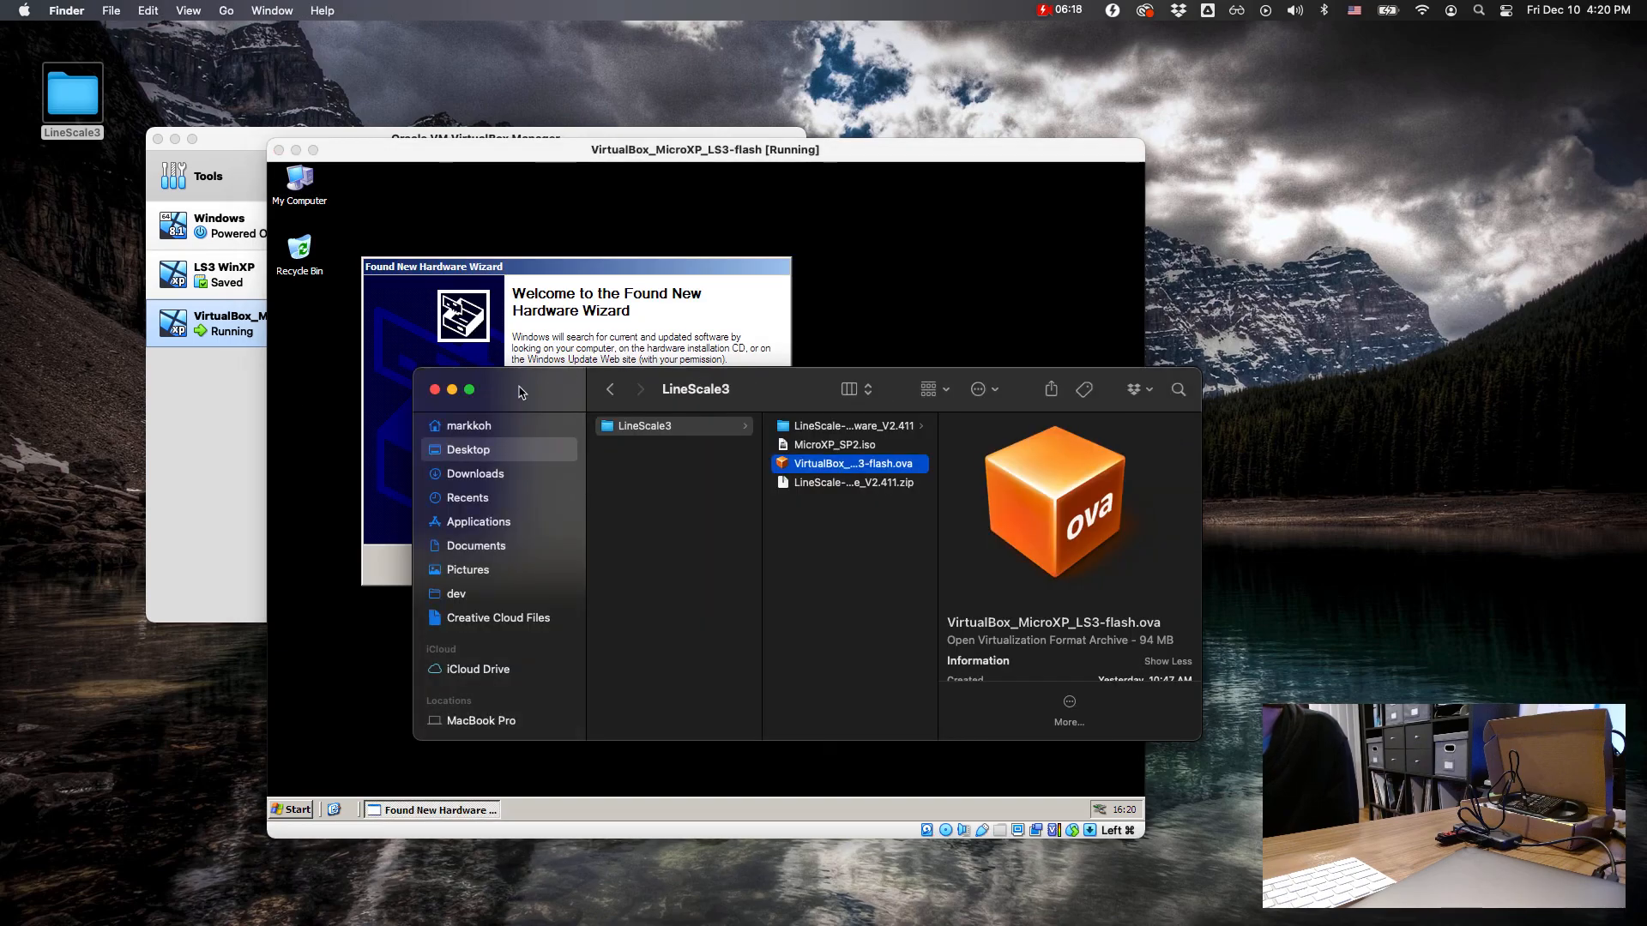
drag(519, 392, 646, 322)
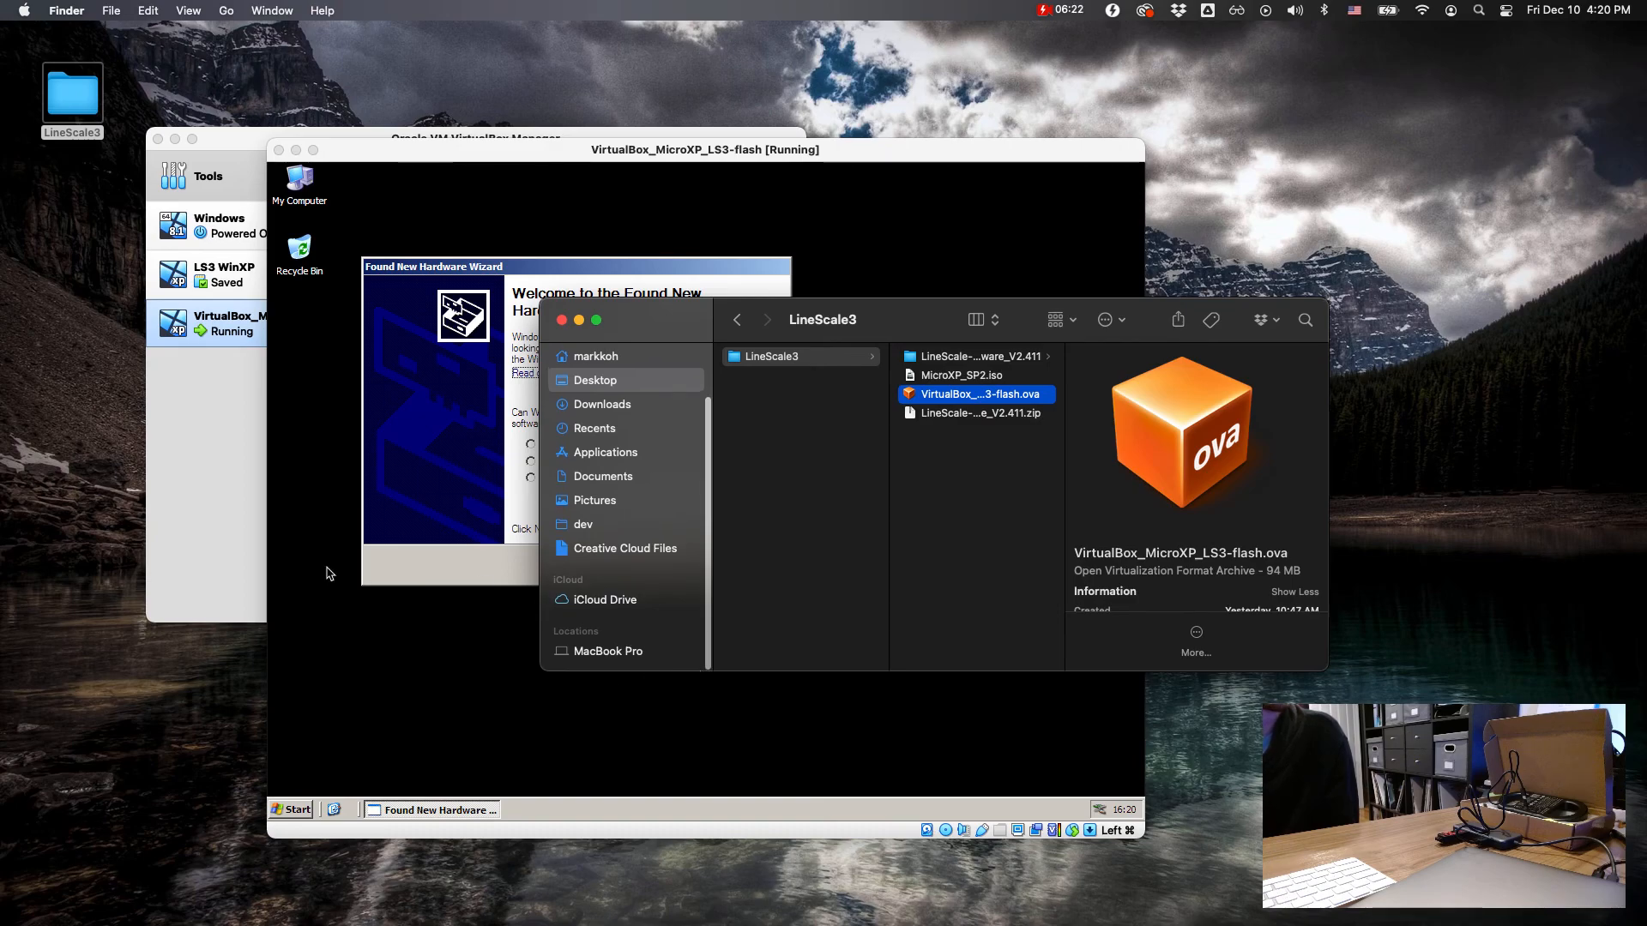
Step: Install the USB Mass Storage Device software automatically, allowing Windows Update to be searched this time only
click(454, 544)
click(570, 446)
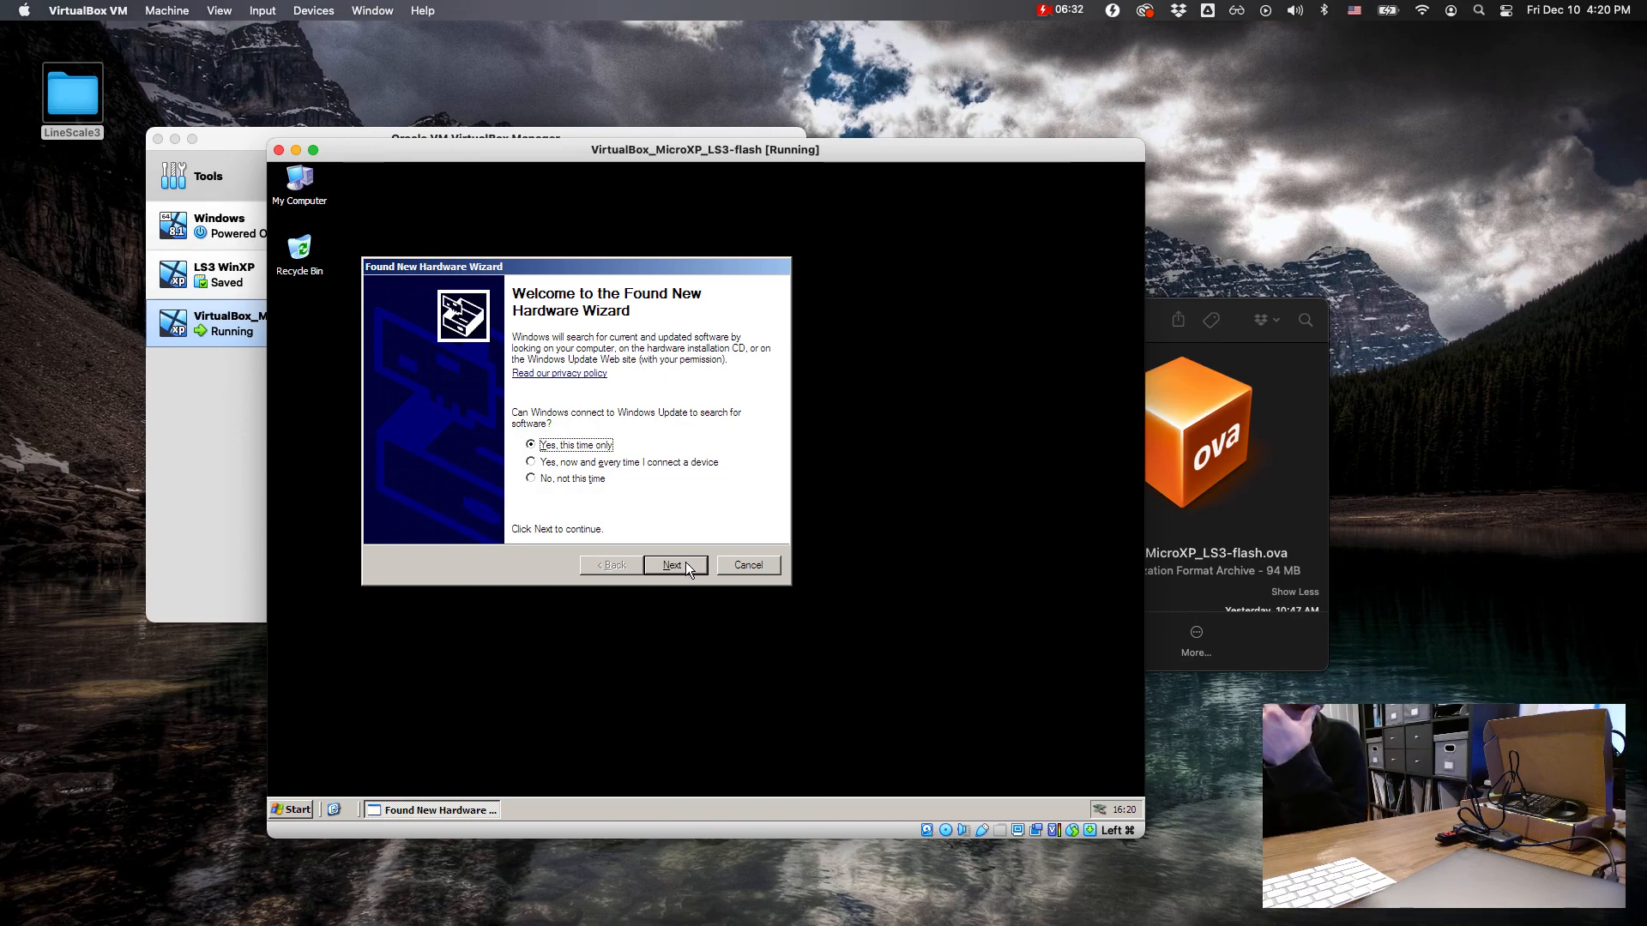
click(686, 565)
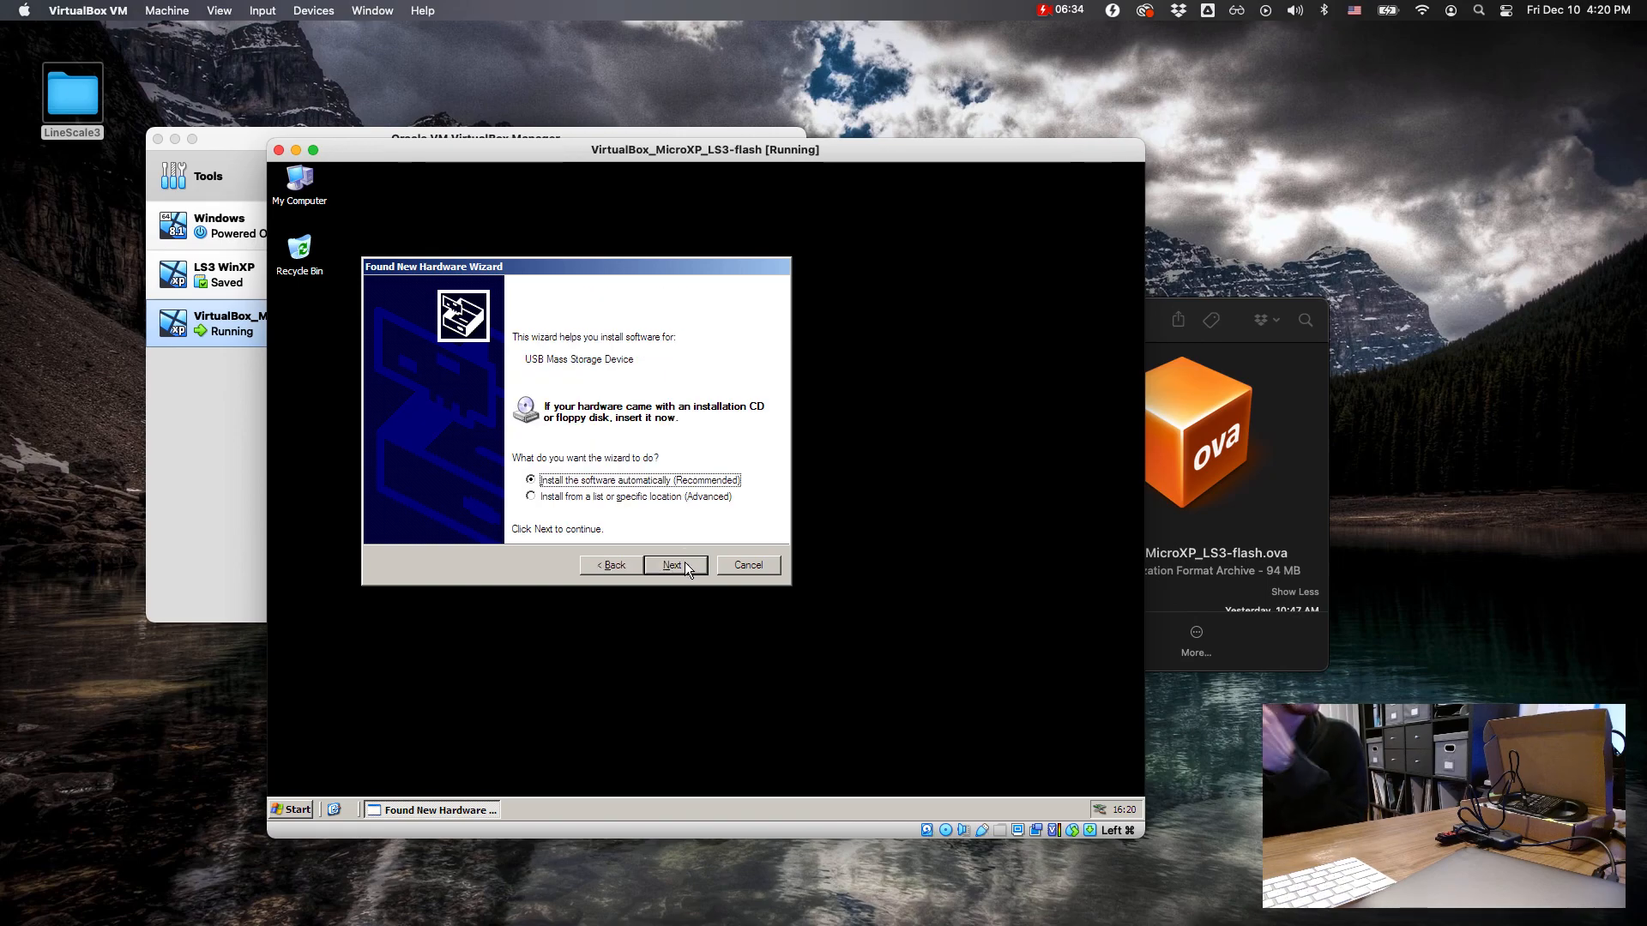
click(684, 566)
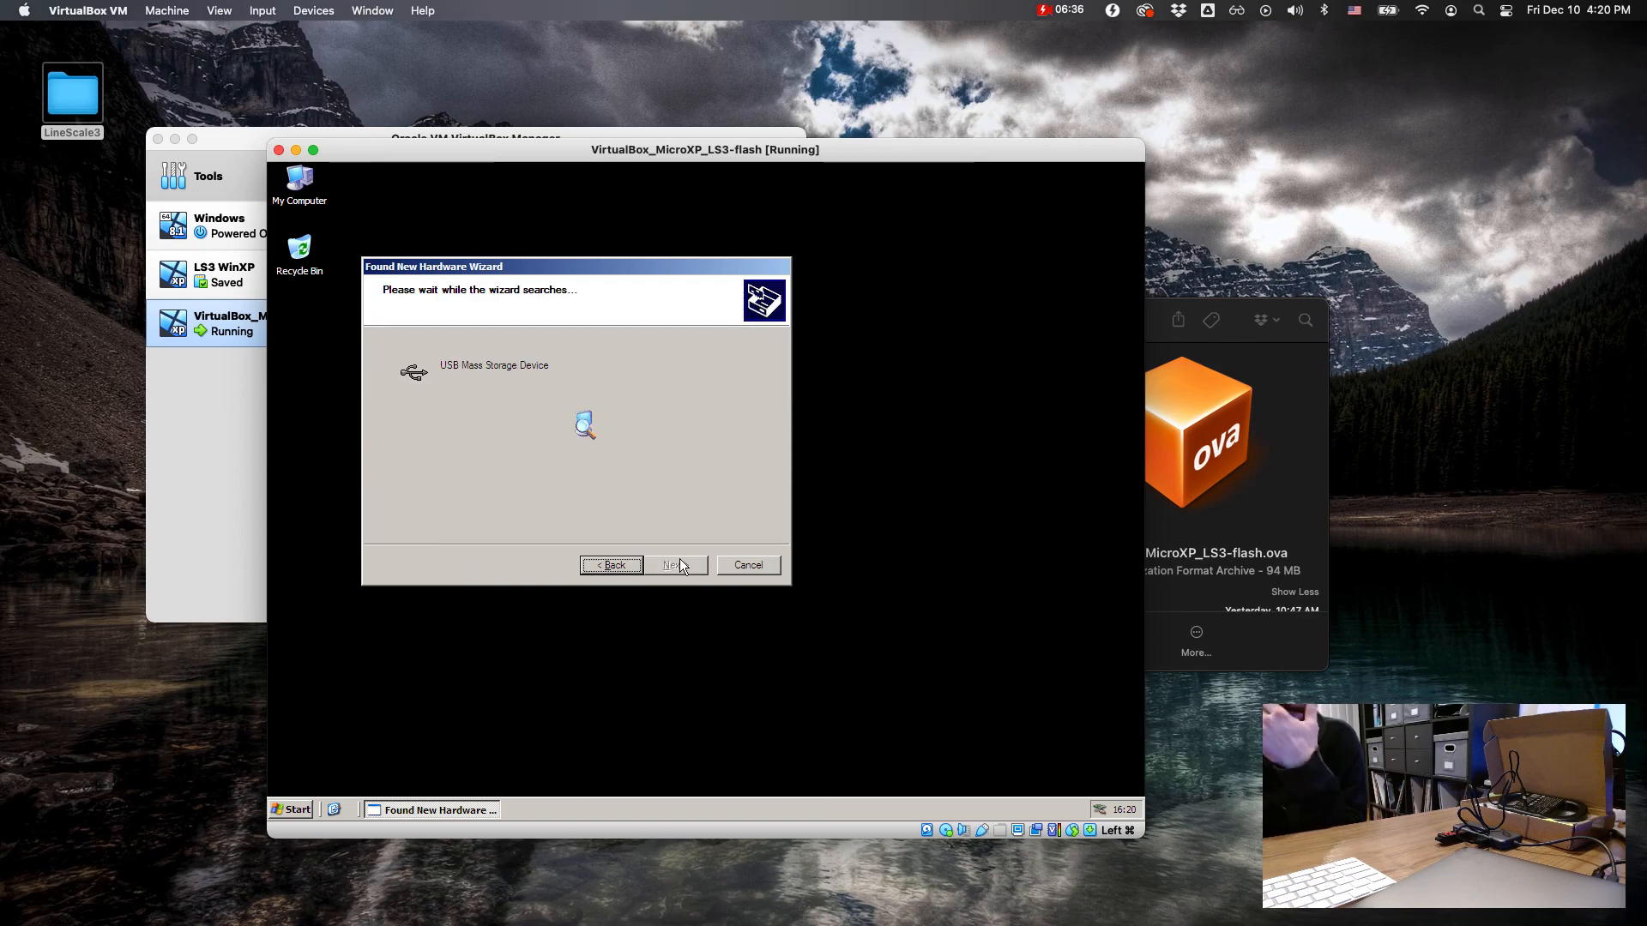
click(678, 565)
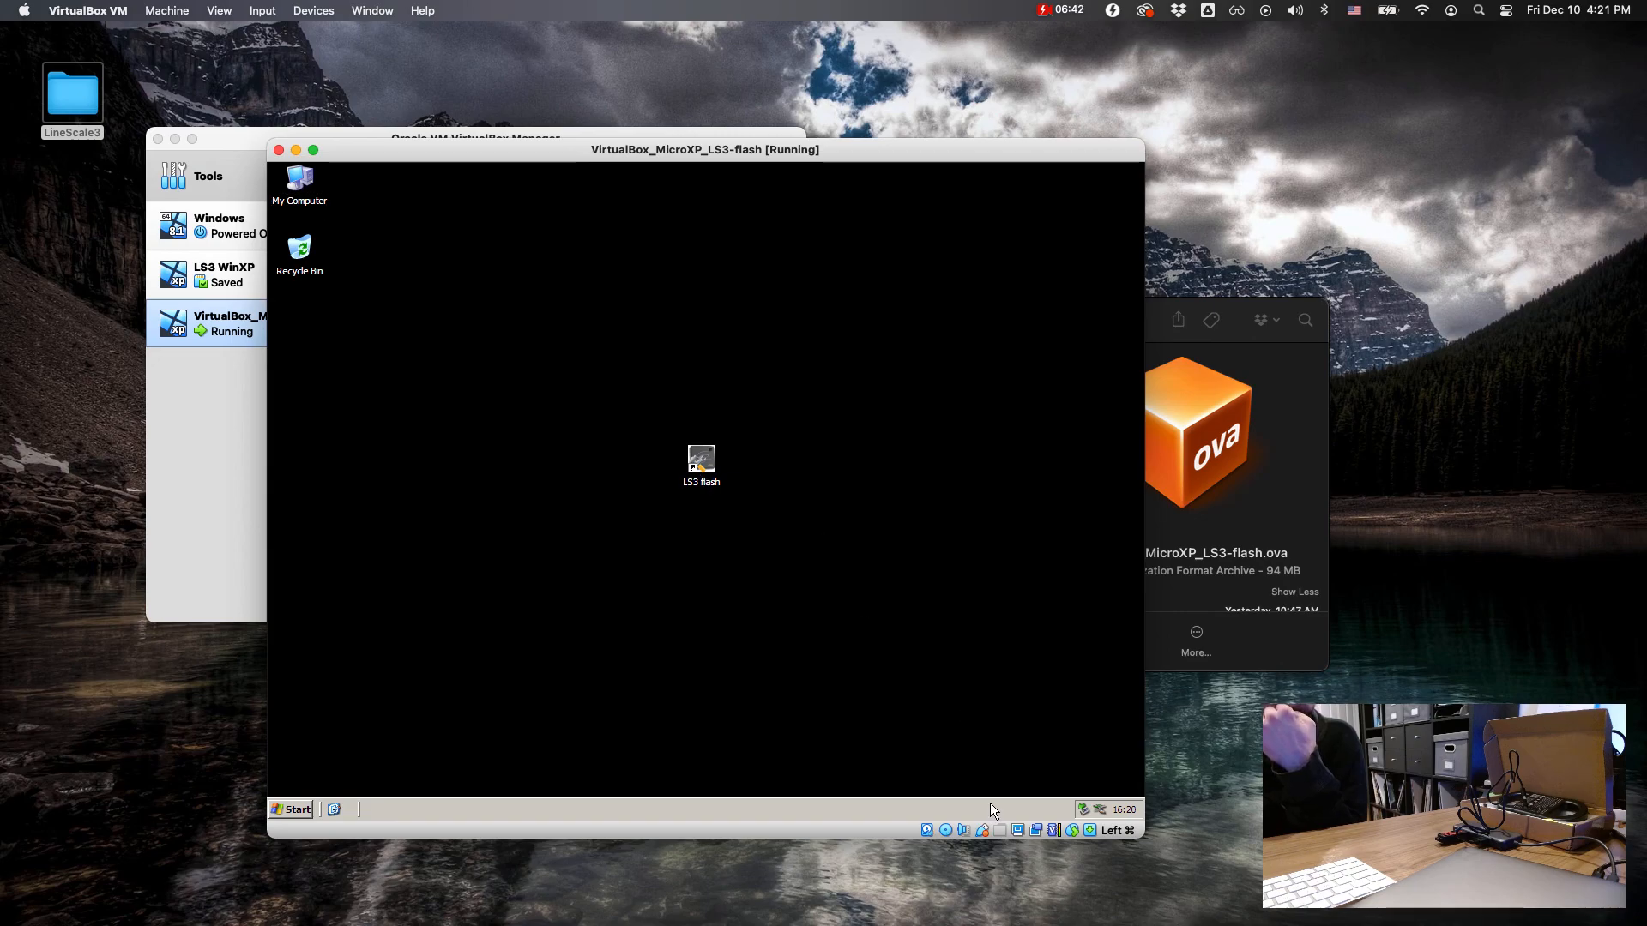
Step: Open My Computer in Windows XP and try to close the unresponsive window, cancelling each End Program request
double_click(286, 183)
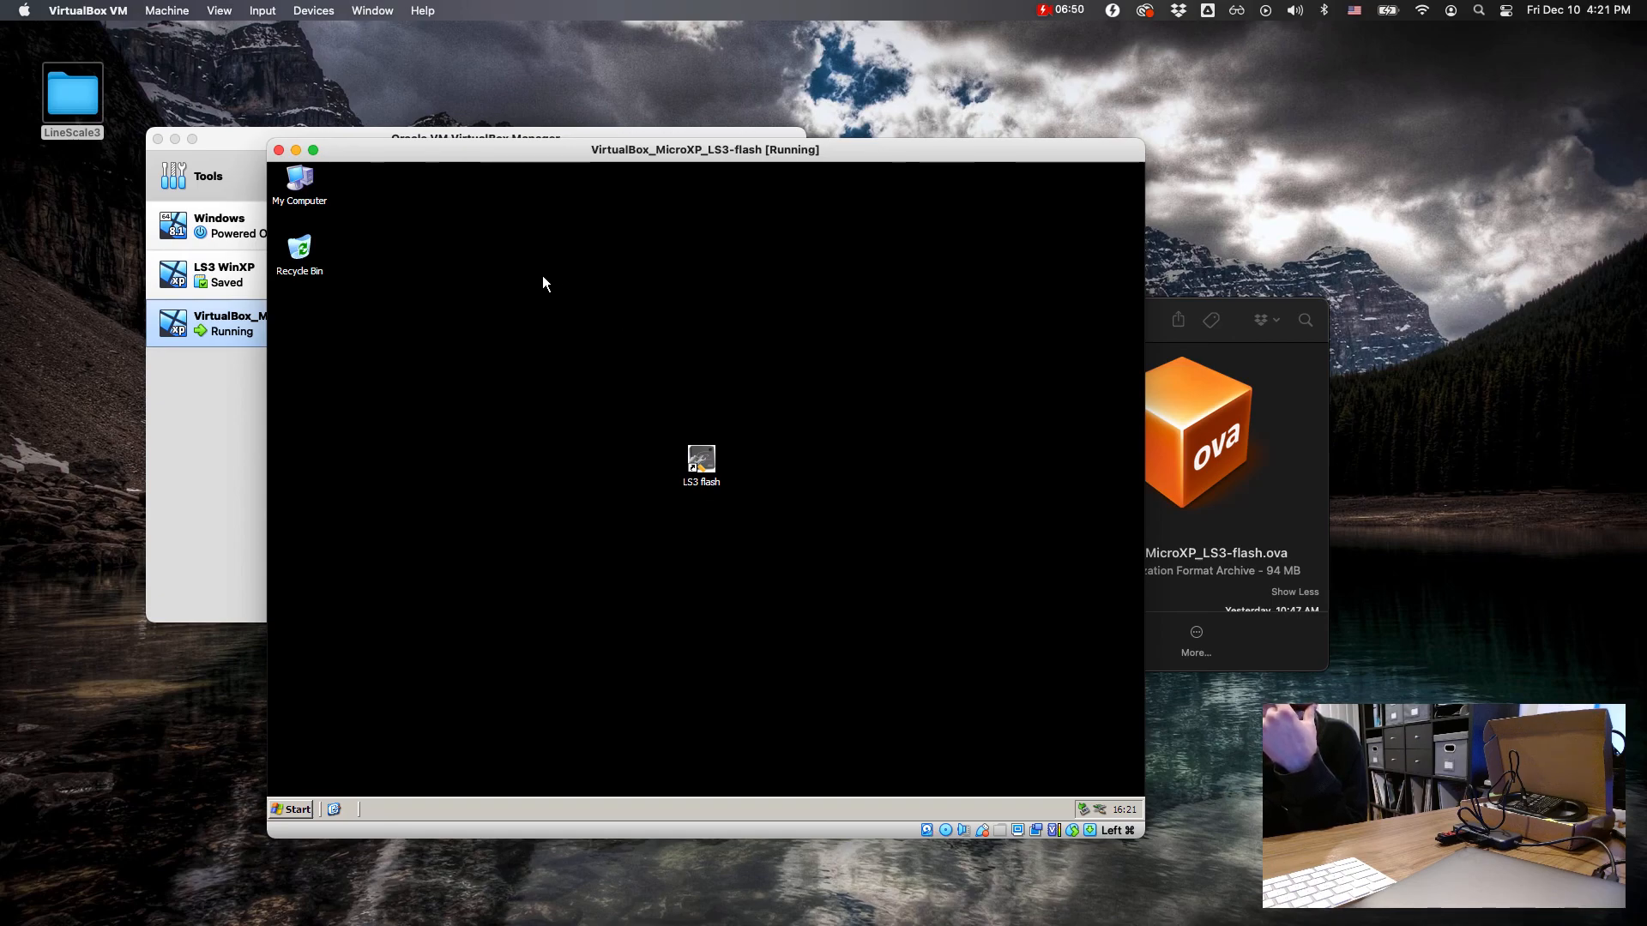
double_click(307, 186)
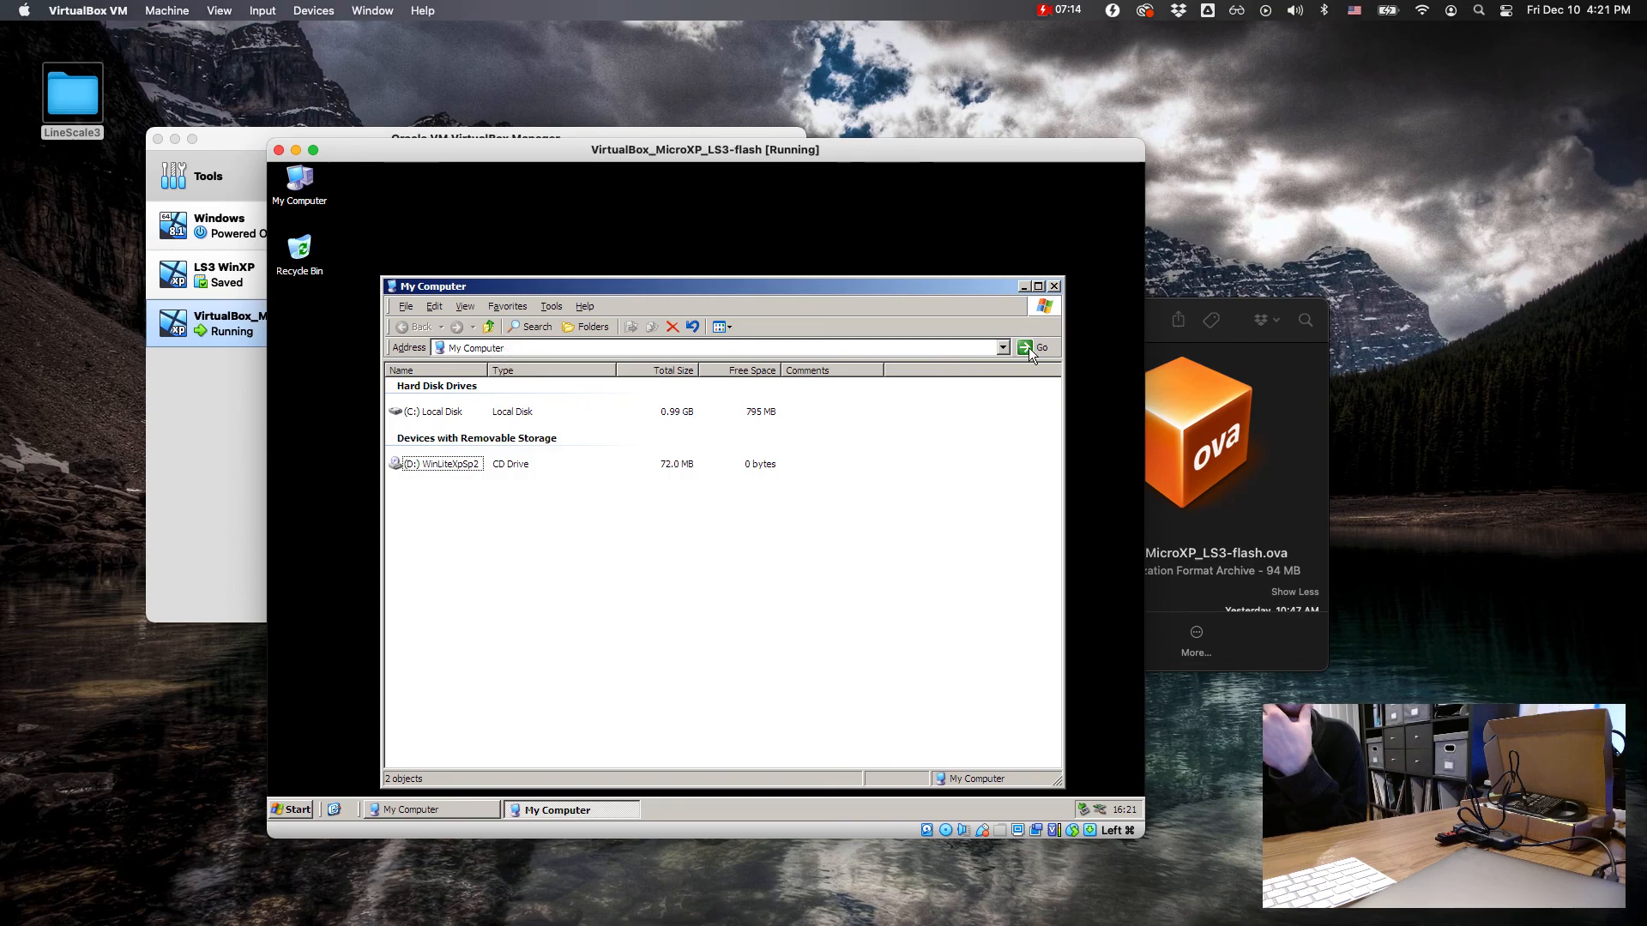
drag(919, 286, 953, 230)
click(1089, 225)
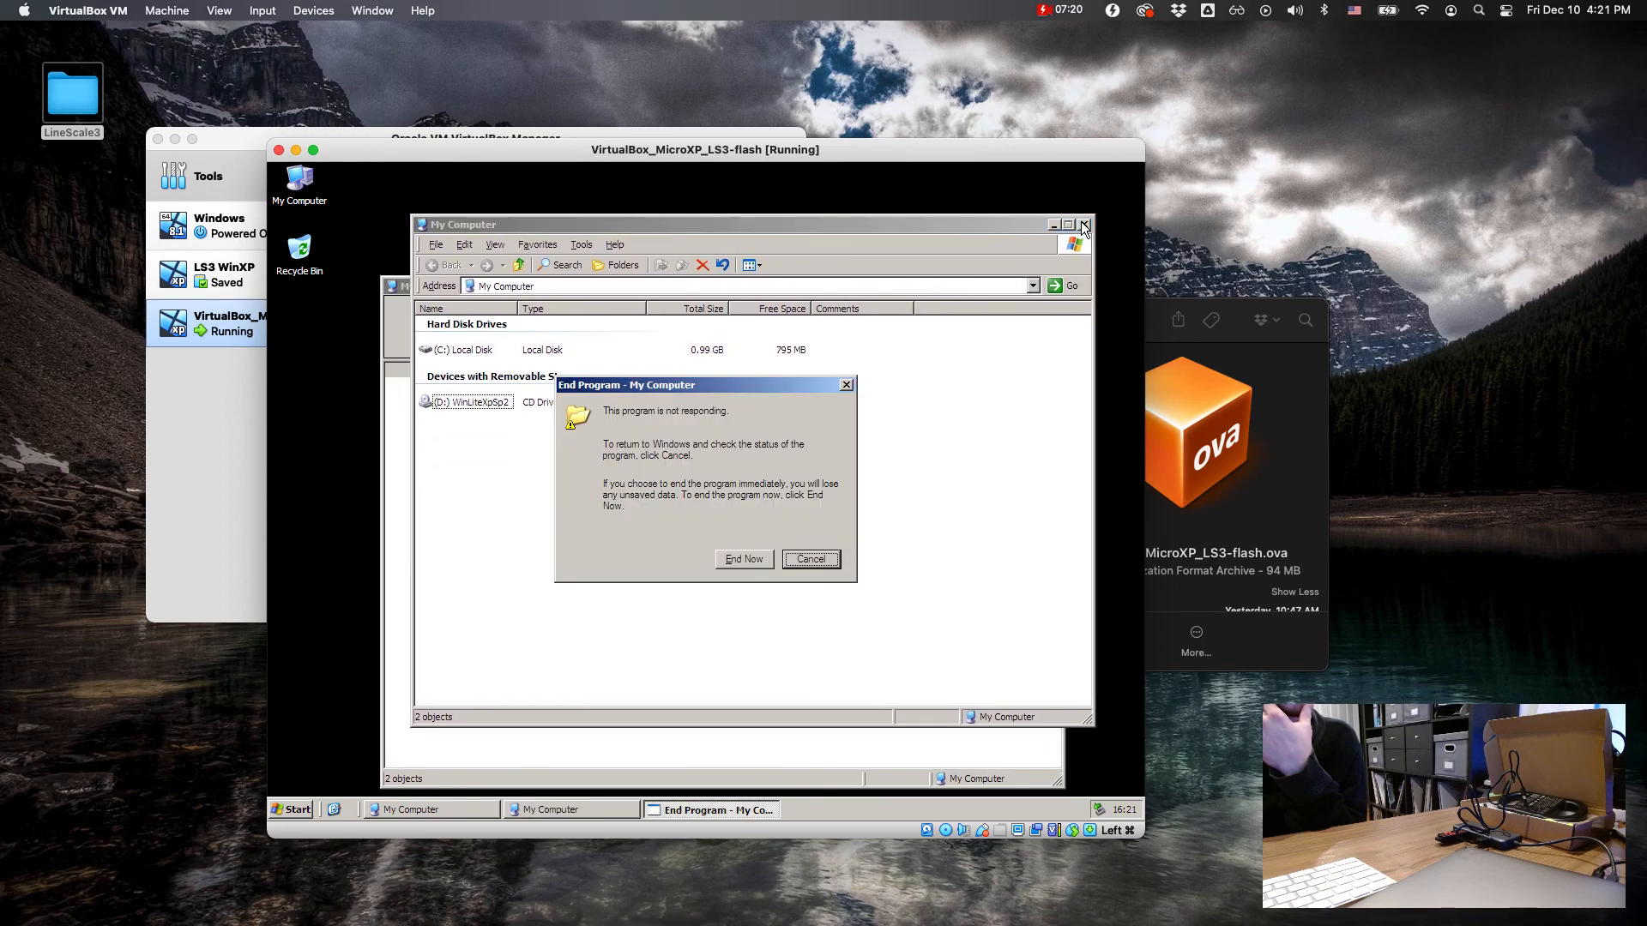
click(810, 559)
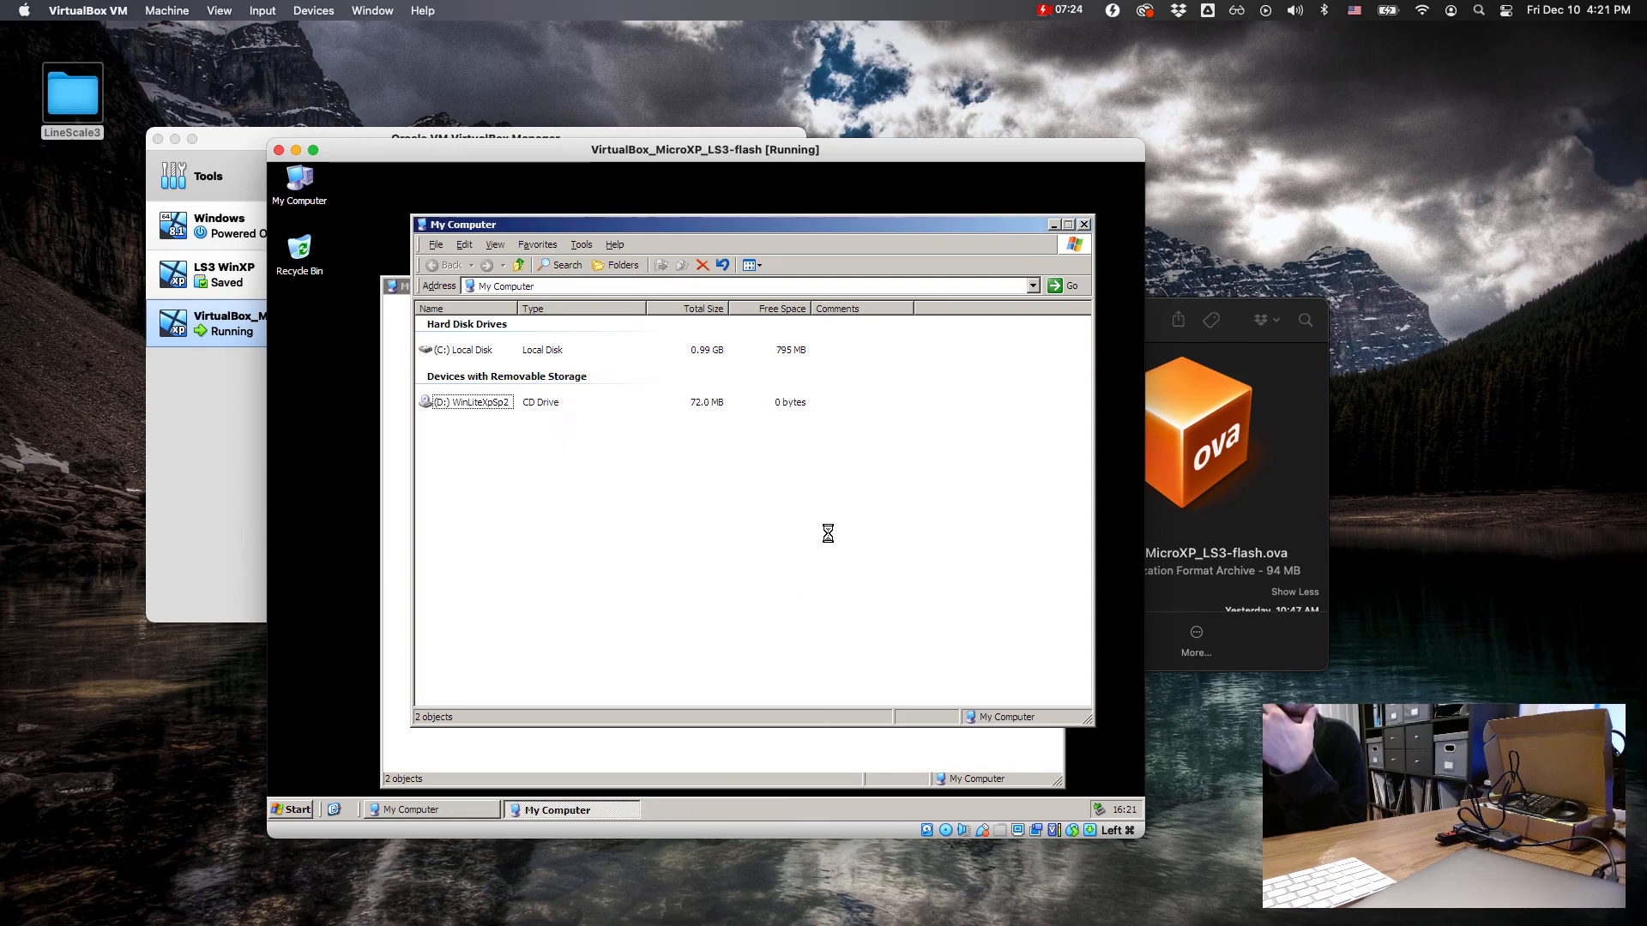
click(1084, 224)
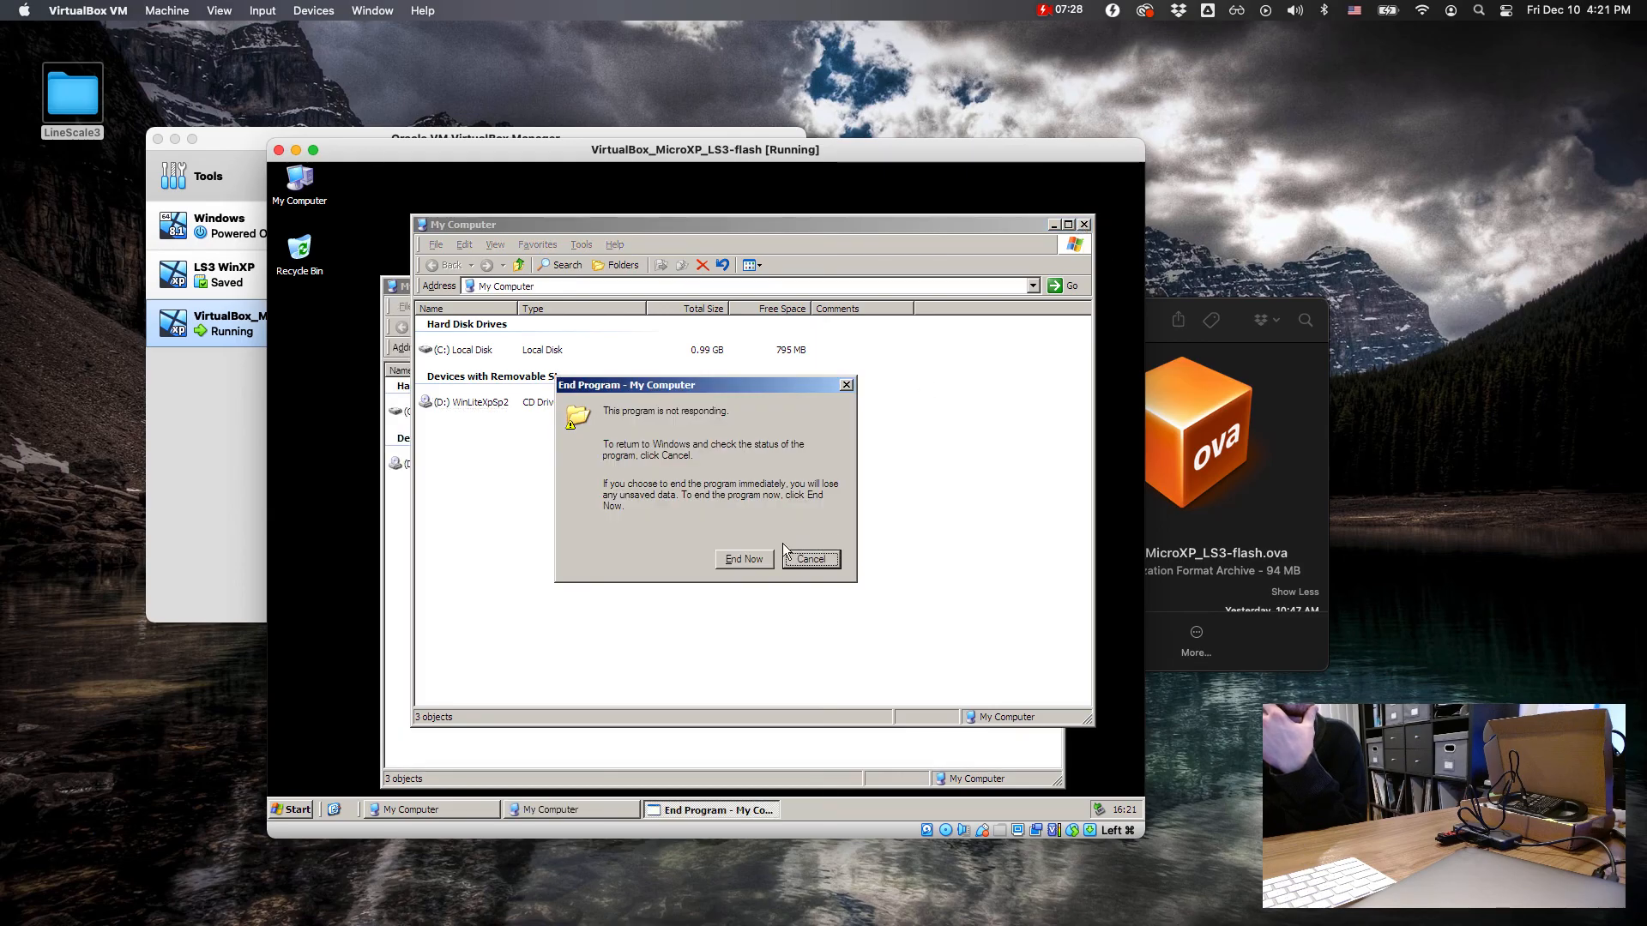
click(811, 560)
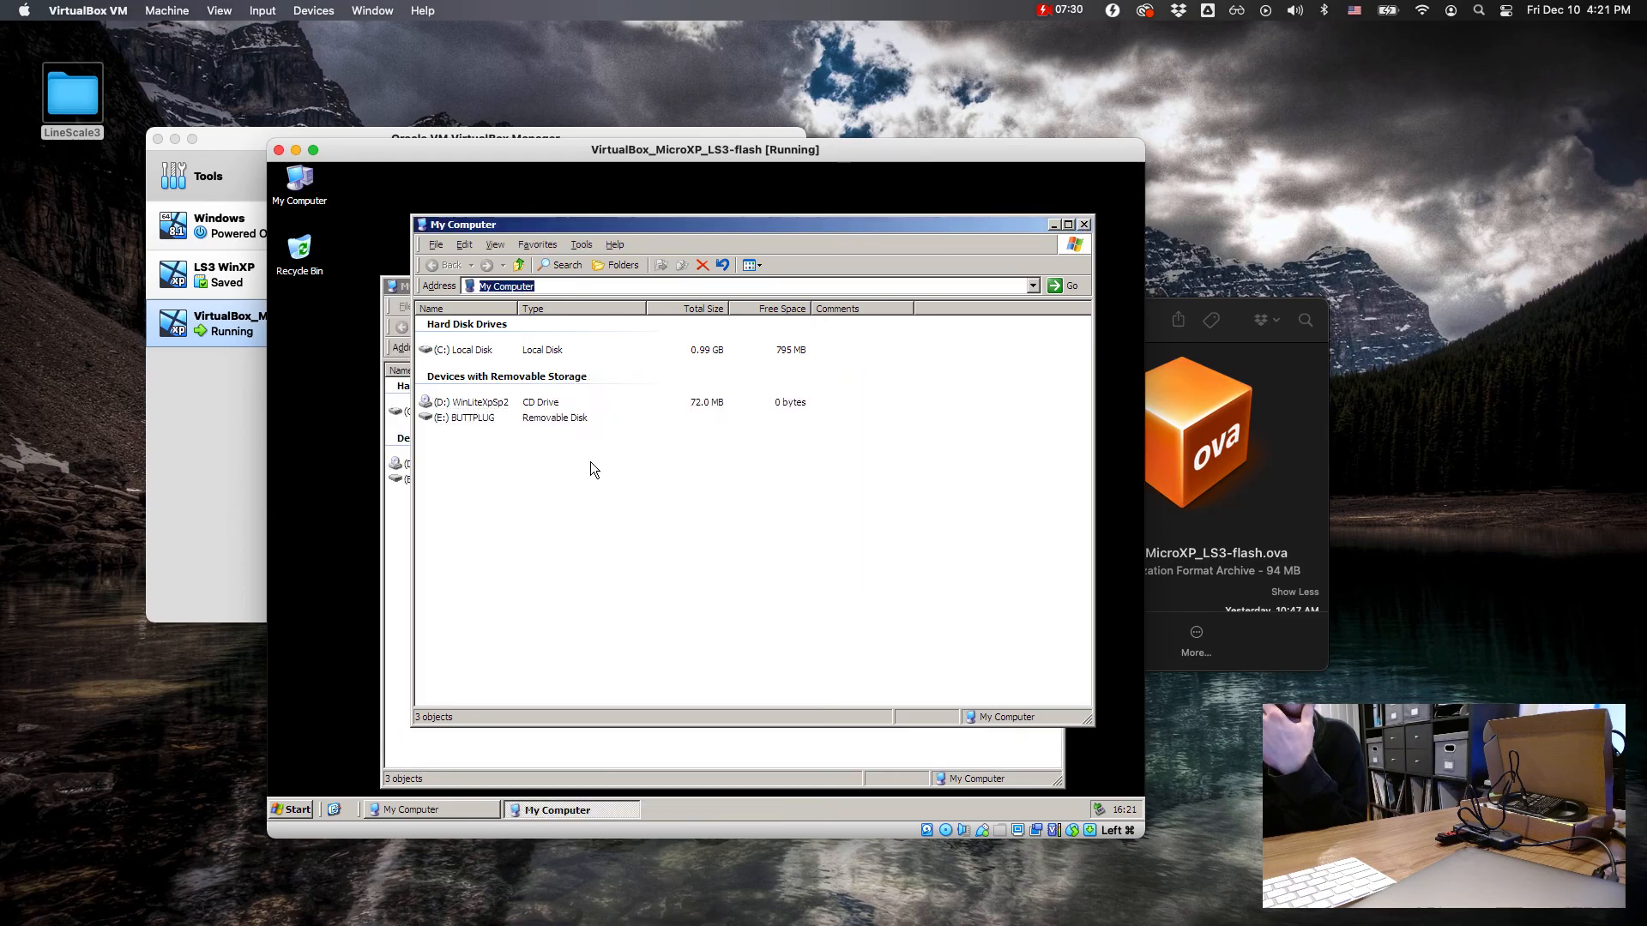
Step: Check the LineScale-3_firmware_V2.411 folder on removable drive E: for the firmware files, and close both Explorer windows
double_click(486, 418)
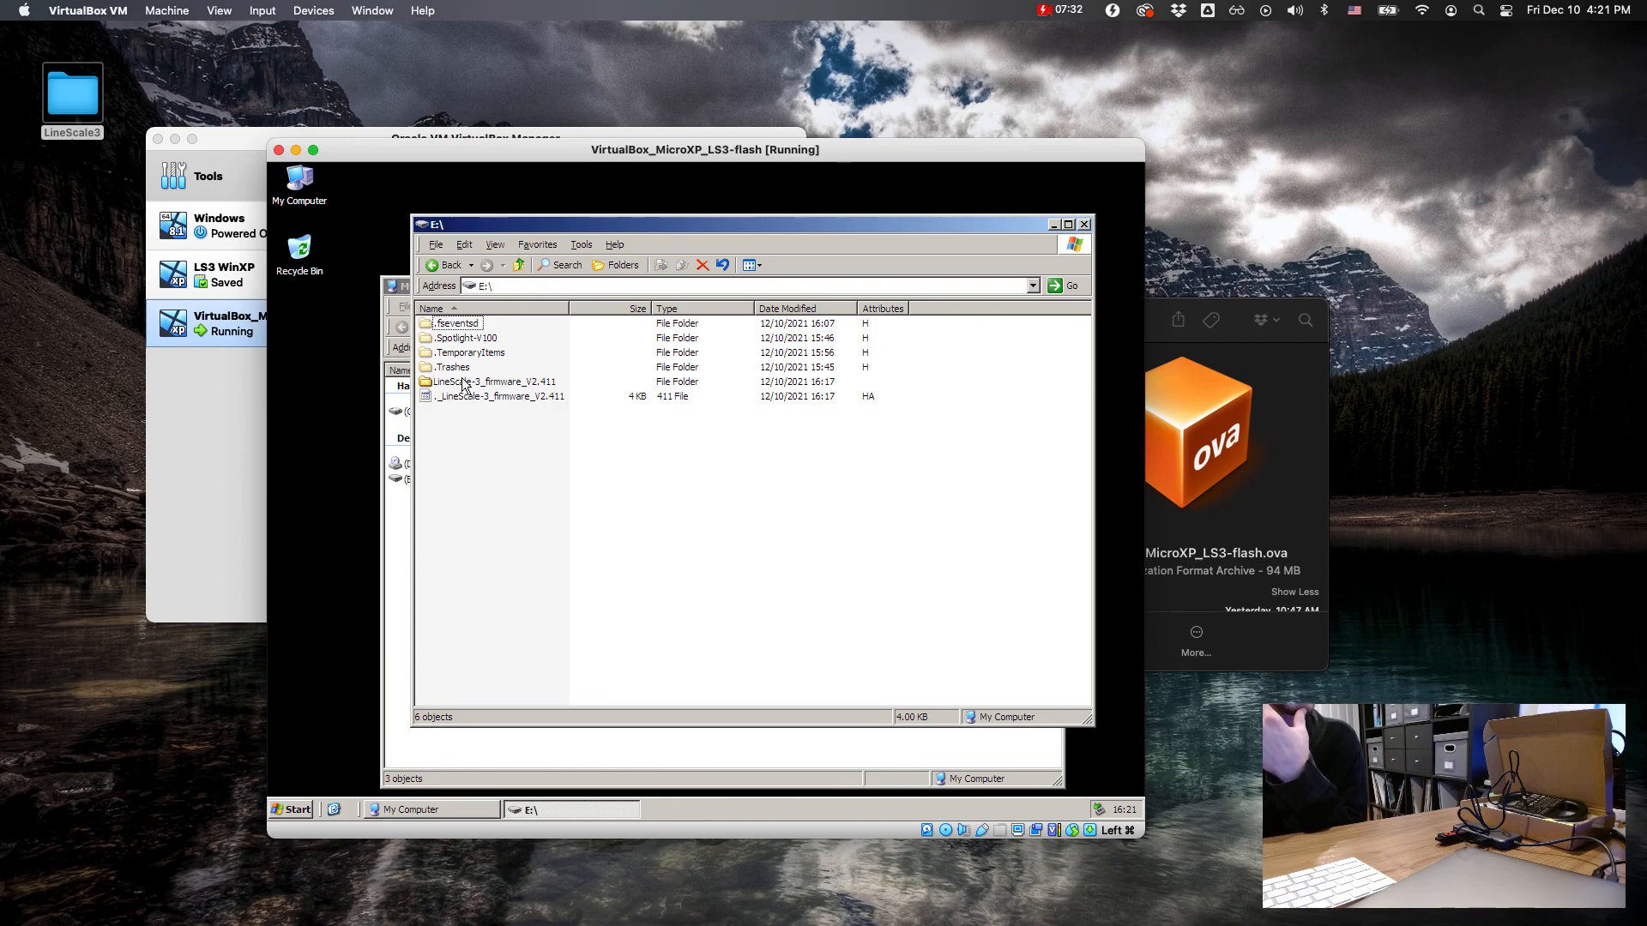
double_click(475, 383)
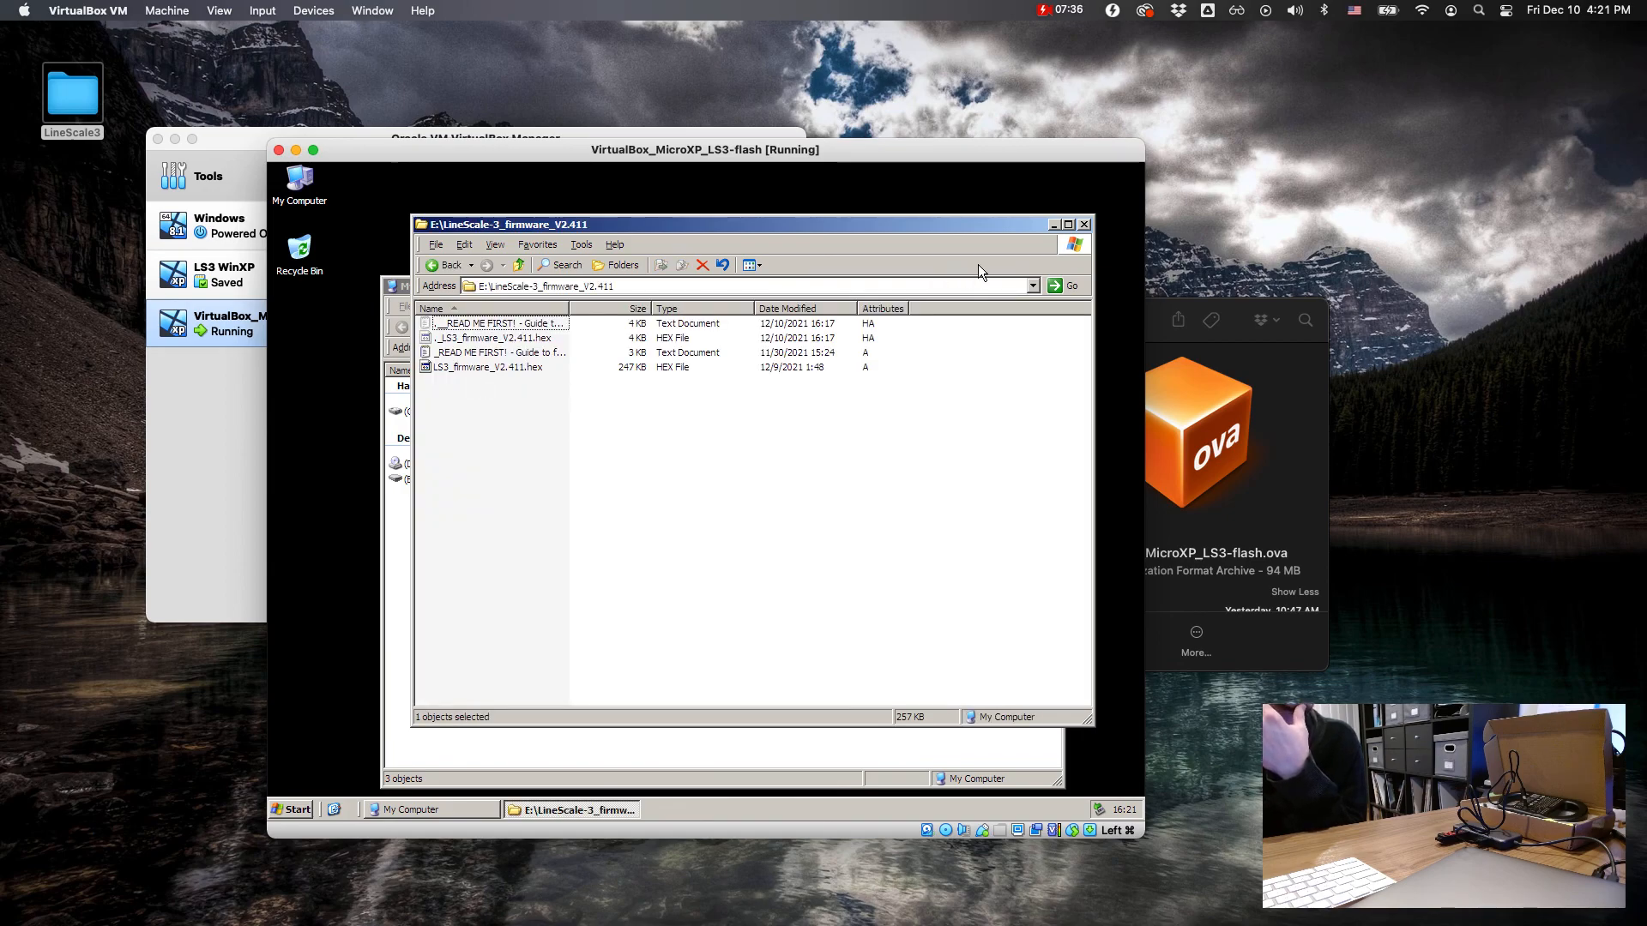
click(1068, 224)
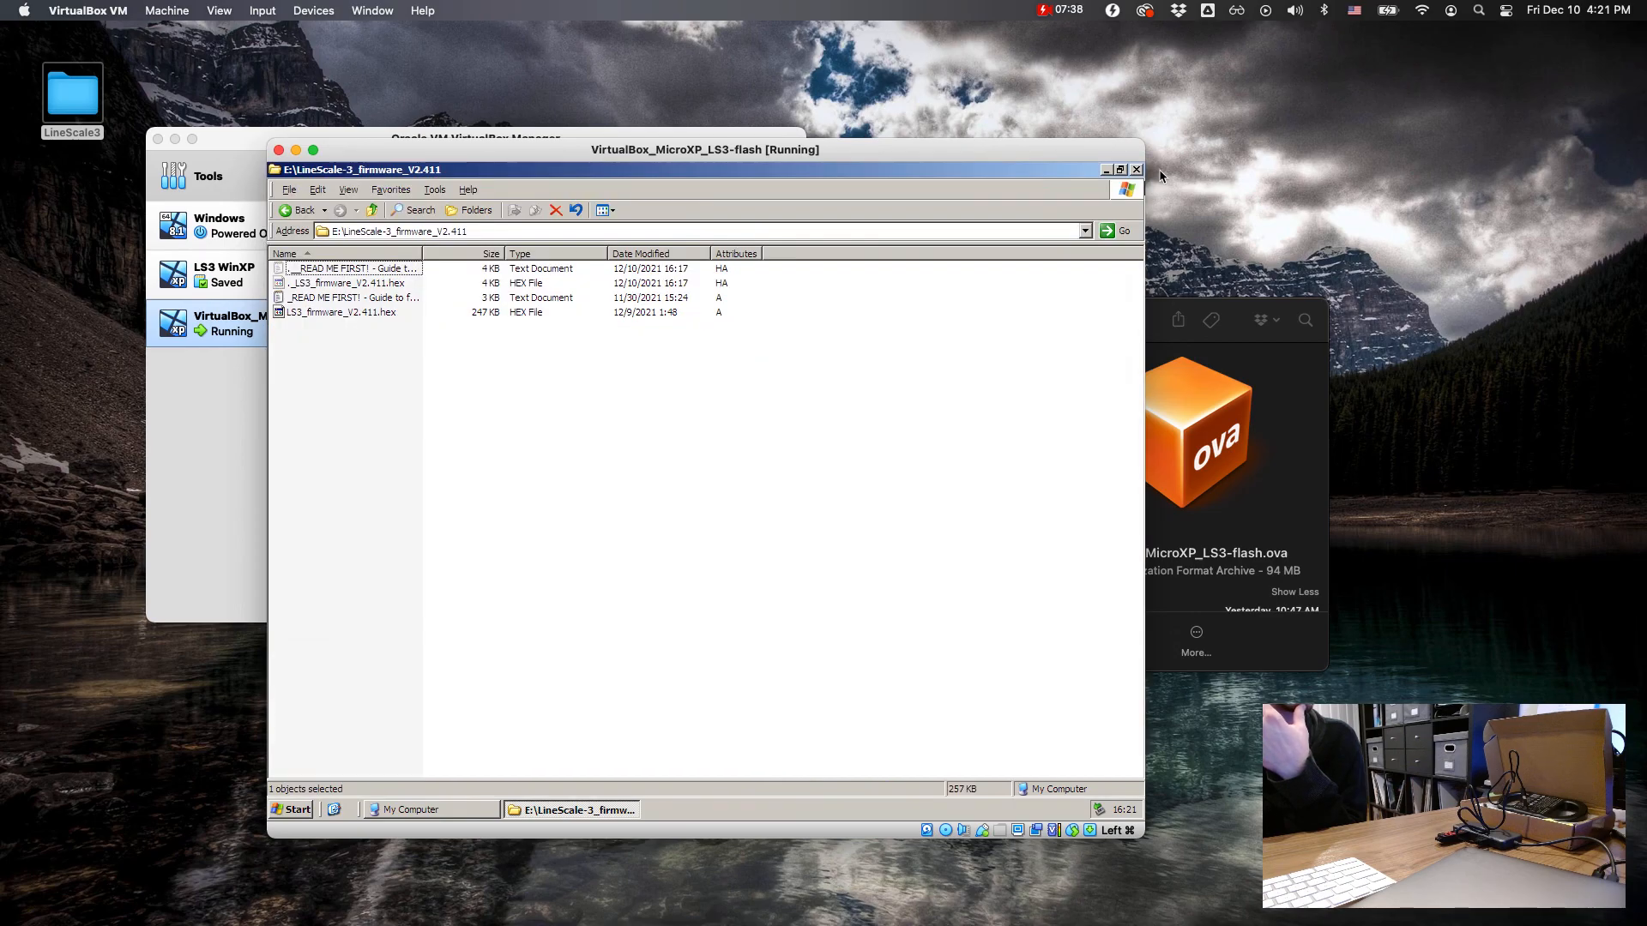
click(1136, 169)
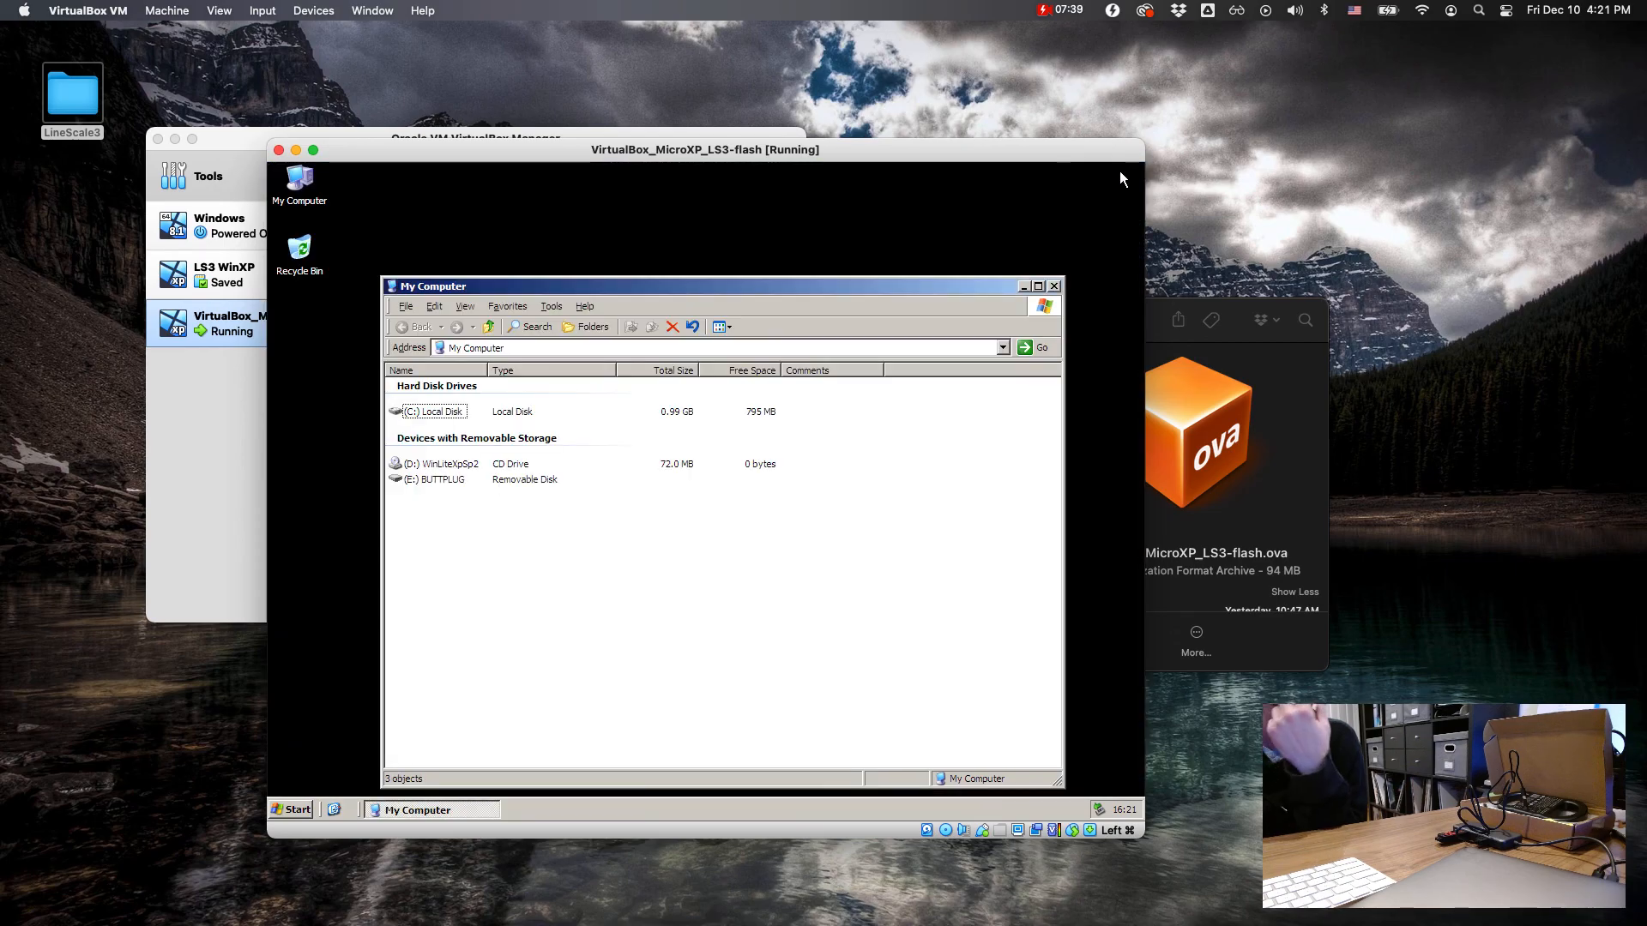
click(1055, 286)
Step: Launch LS3 flash, select port COM3 in GigaDevice ISP Programmer, and check which USB devices are attached to the virtual machine
double_click(700, 463)
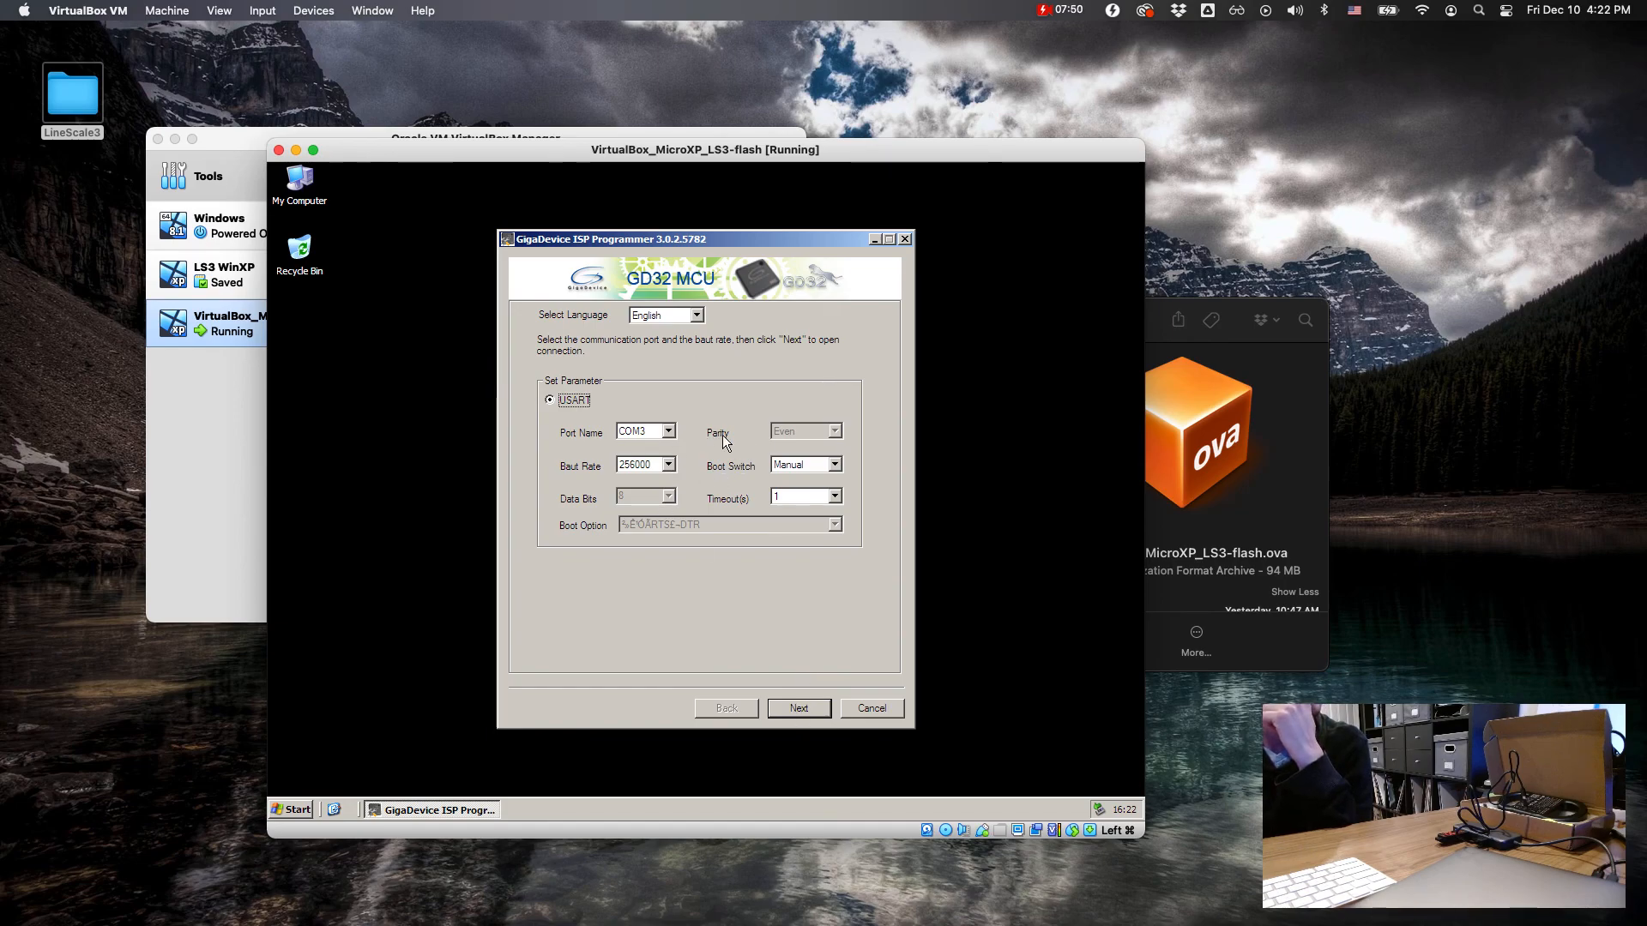
click(669, 432)
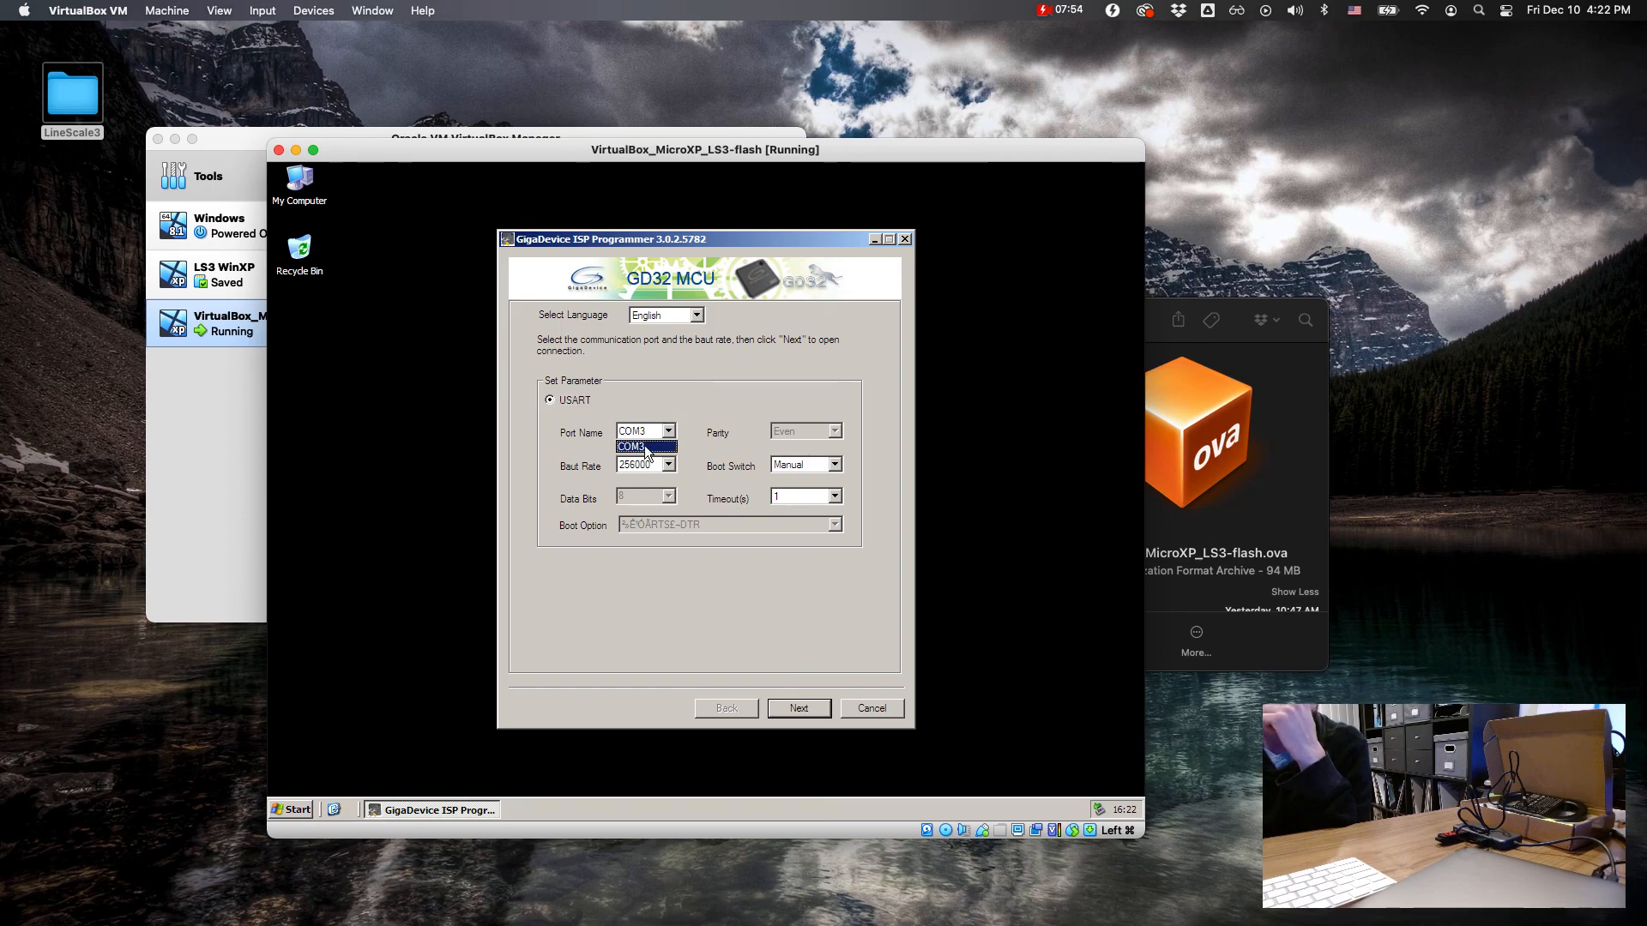
click(644, 446)
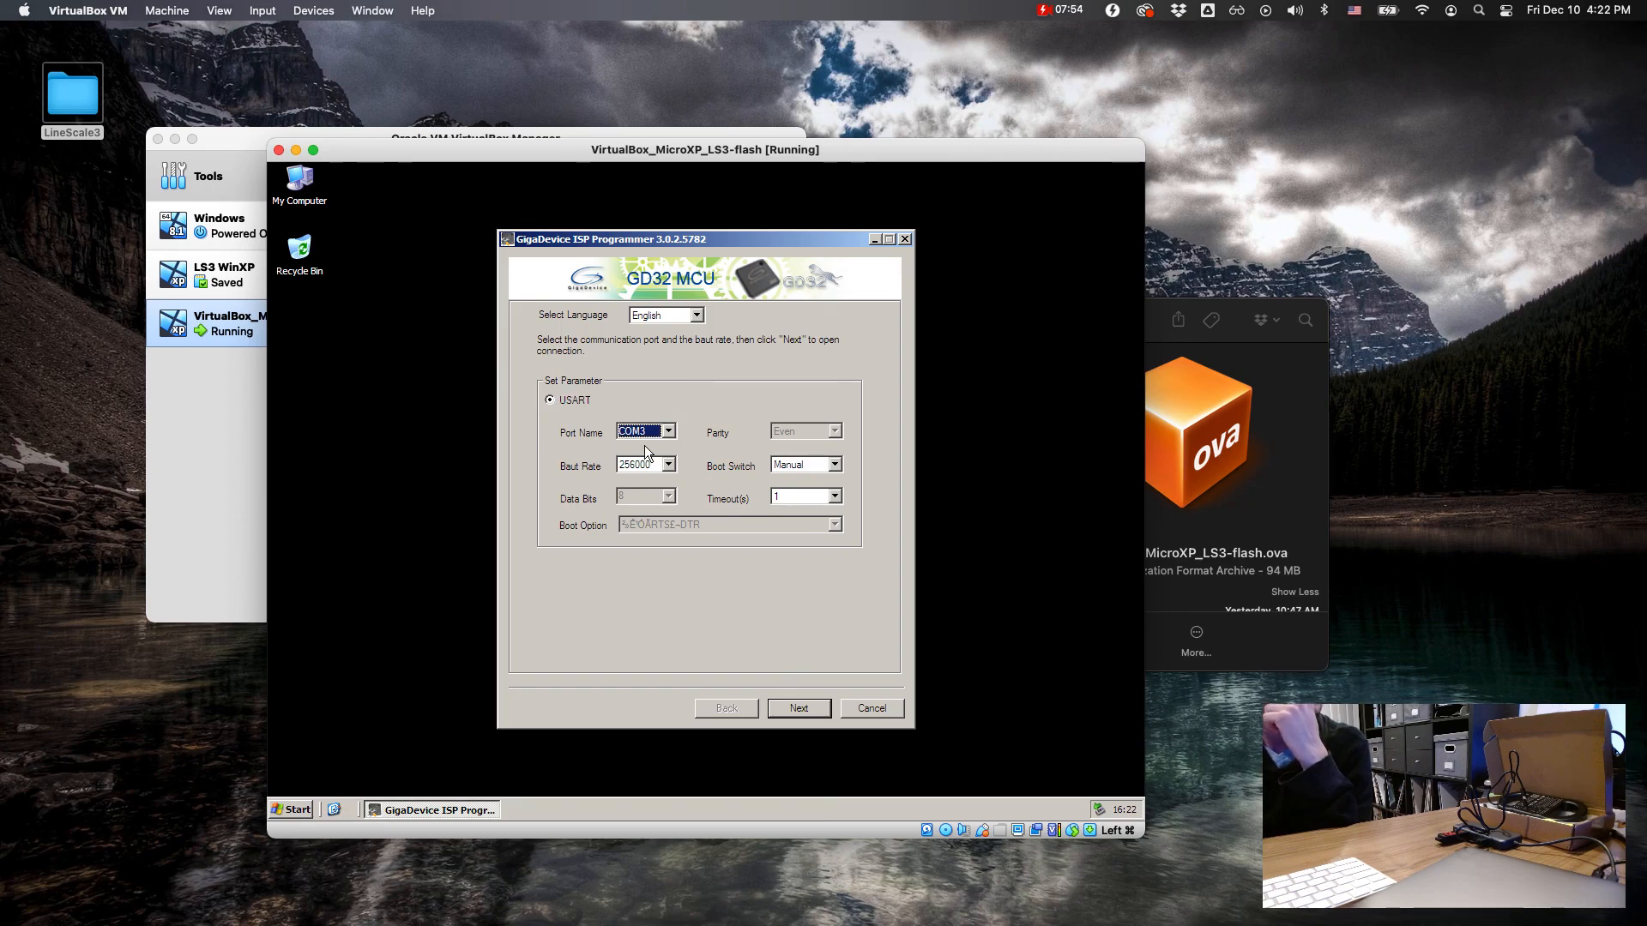
click(983, 830)
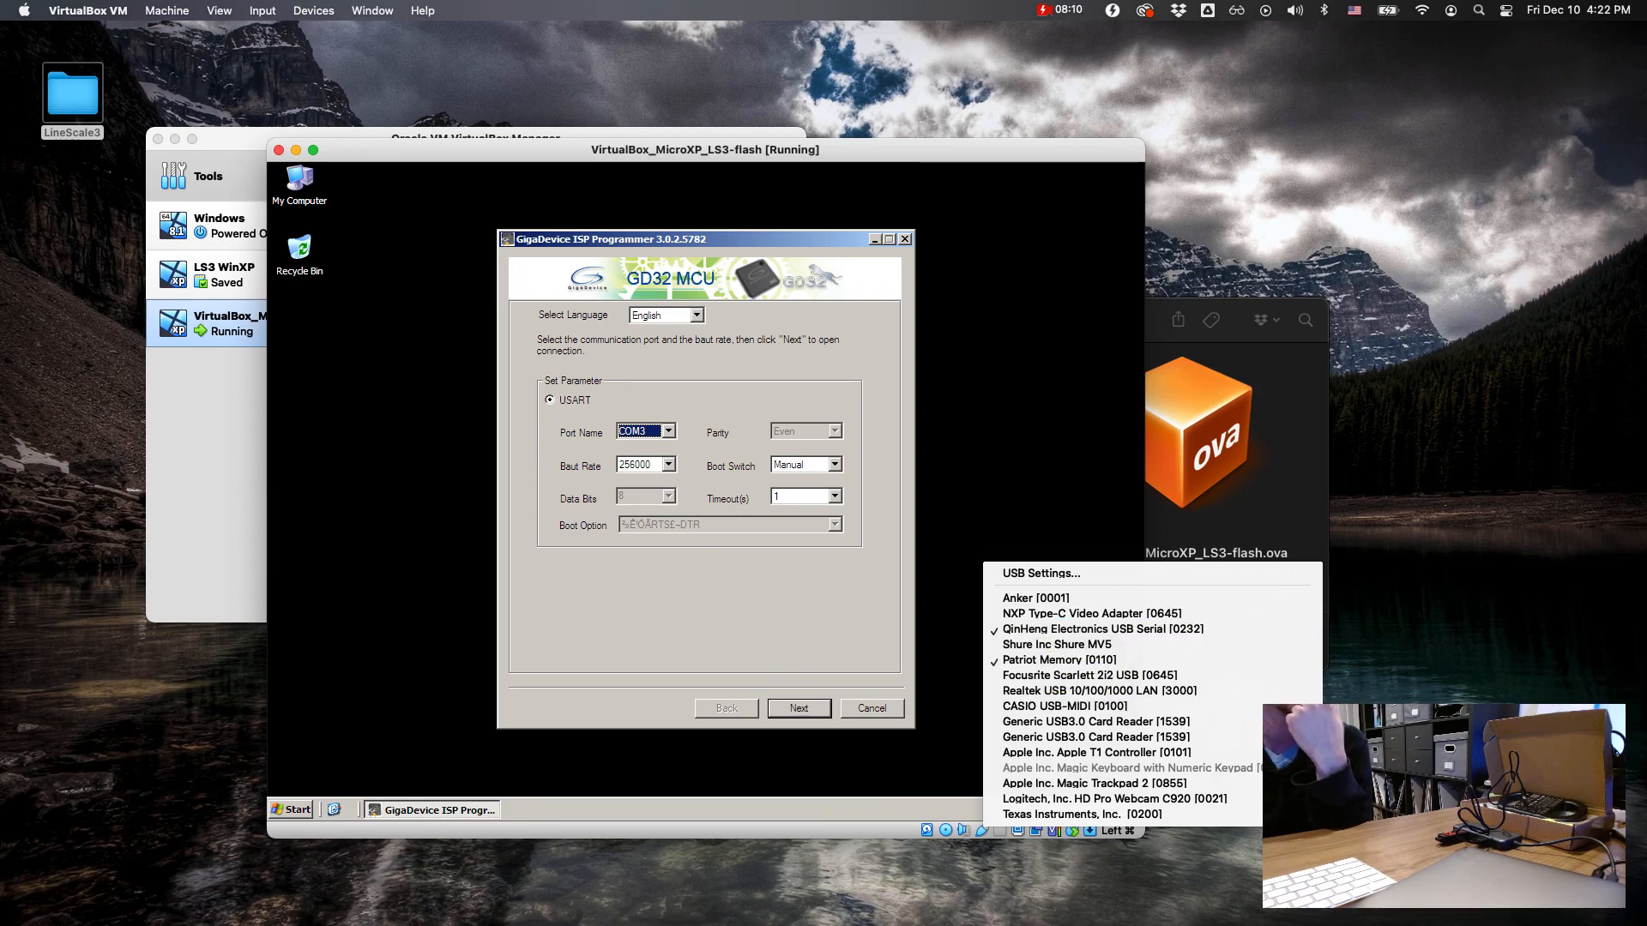
Step: Recheck that QinHeng Electronics USB Serial and Patriot Memory are attached to the virtual machine
click(942, 477)
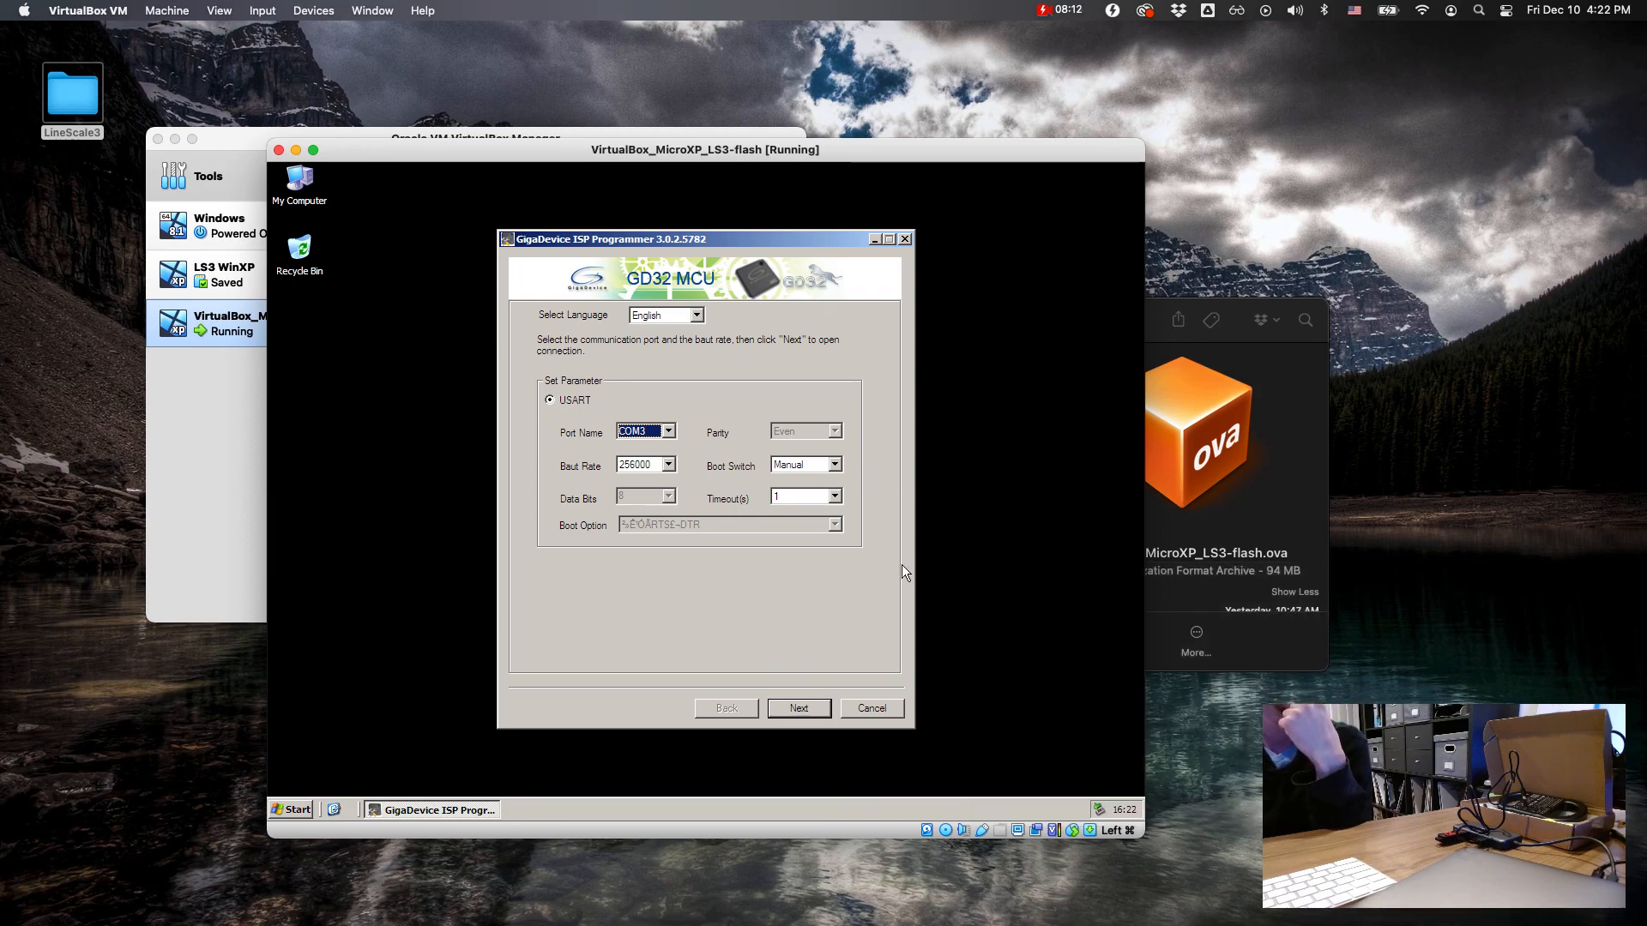
click(983, 832)
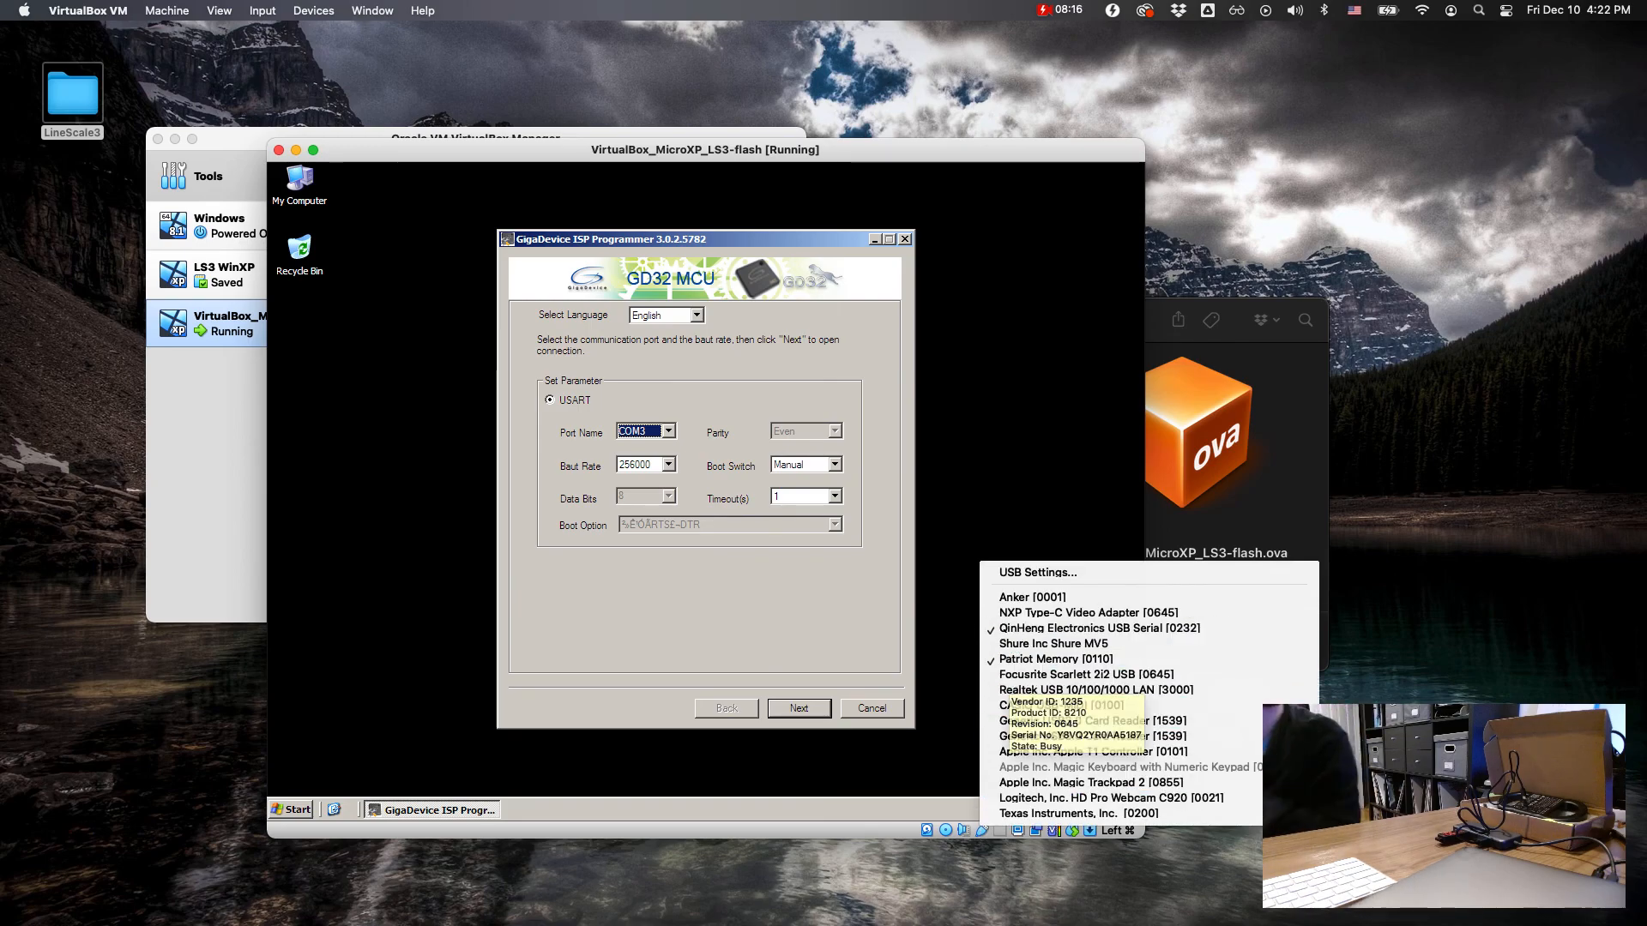
click(947, 592)
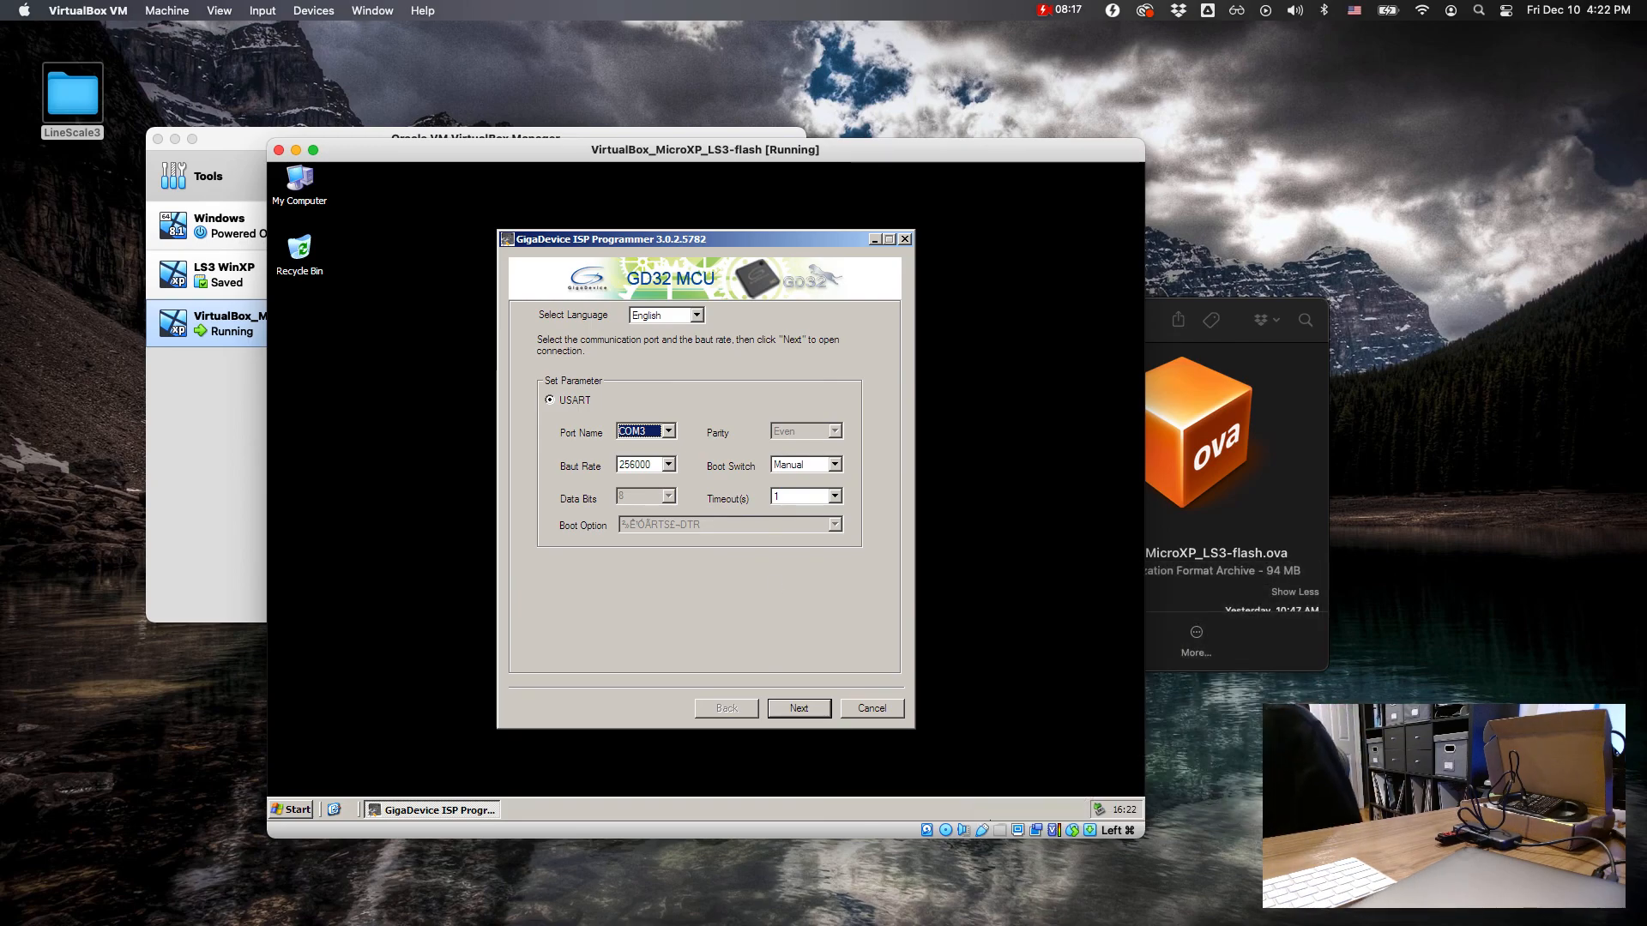
Step: Connect to the LineScale 3 over COM3, accept GD32F103RET6 as the device, and choose the Download to Device operation
click(811, 704)
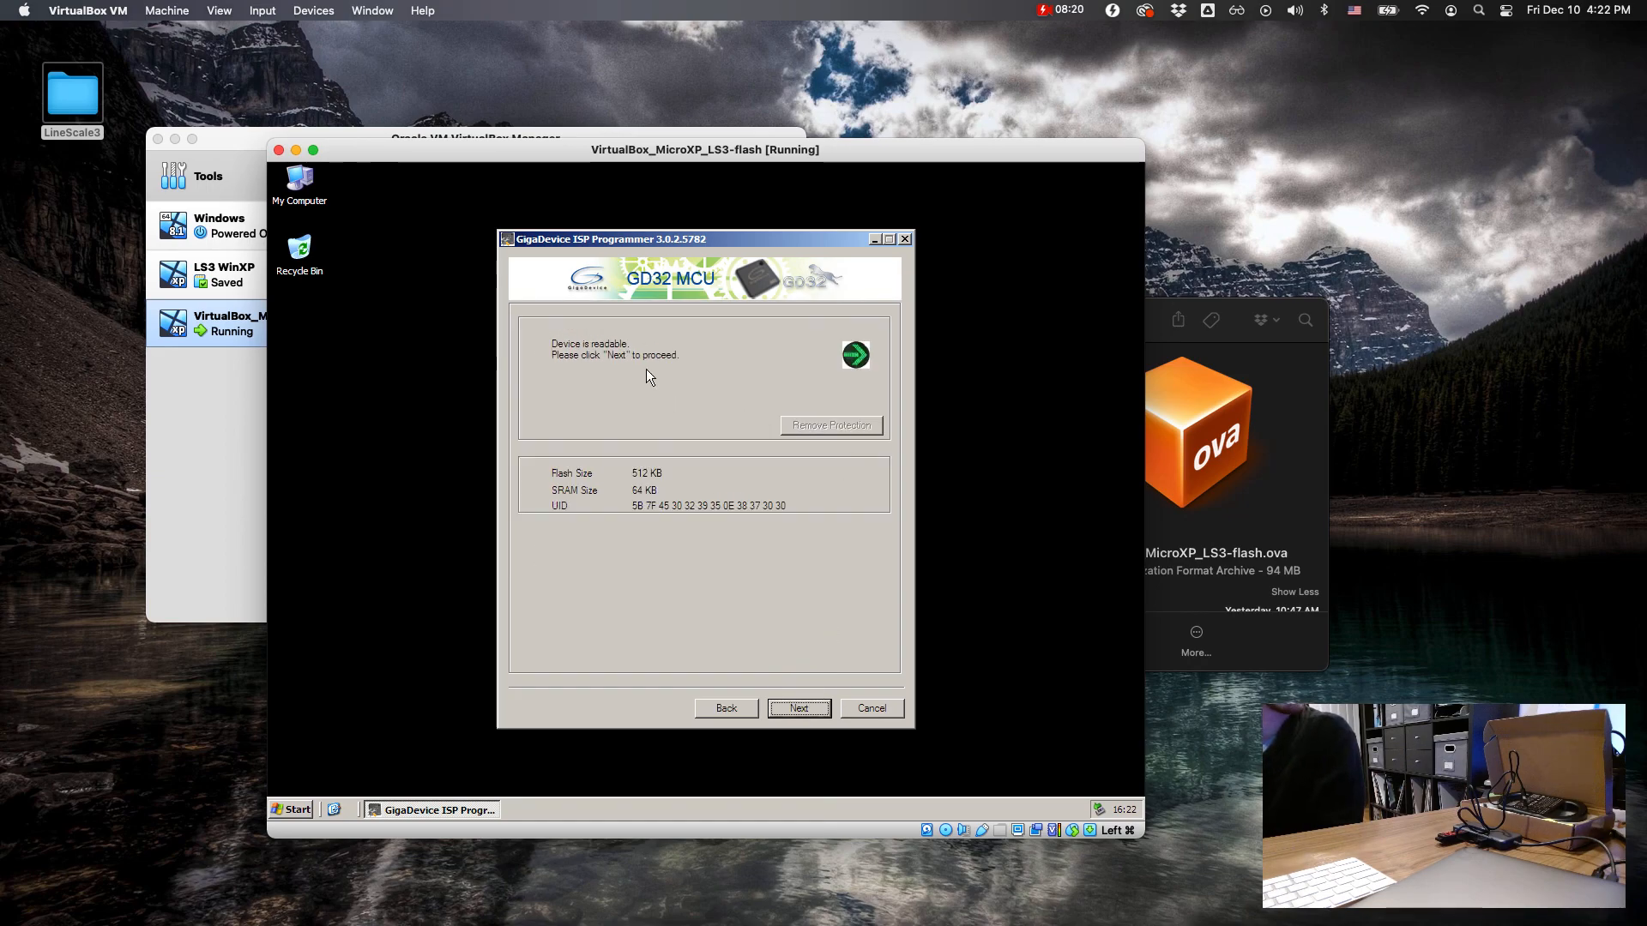
click(795, 706)
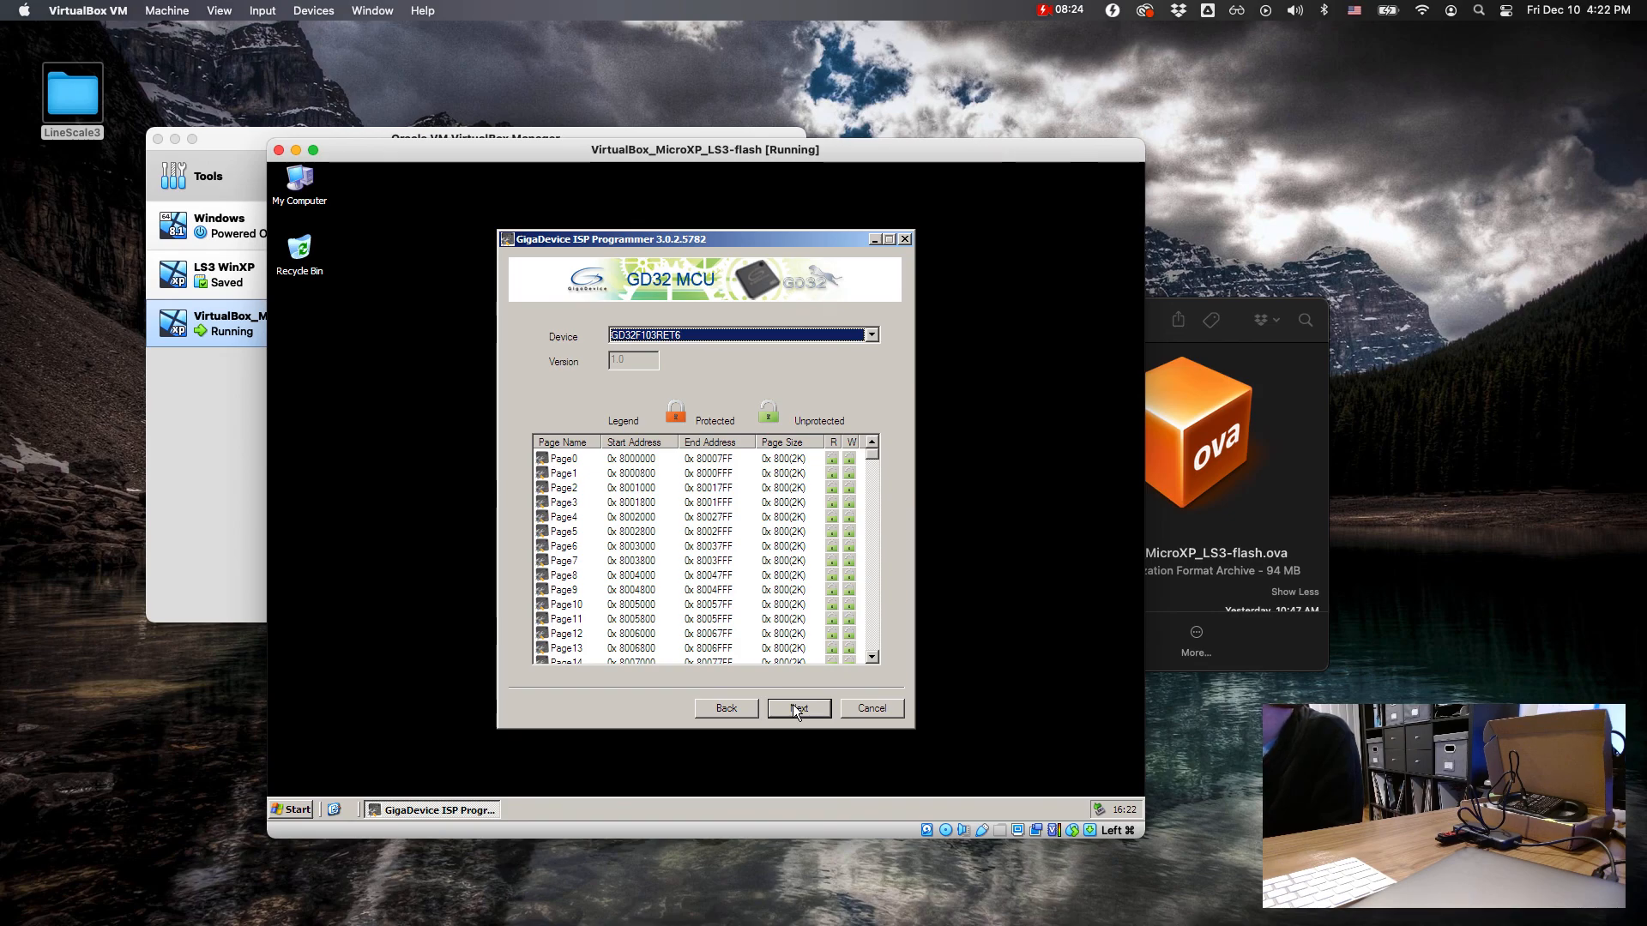
click(793, 705)
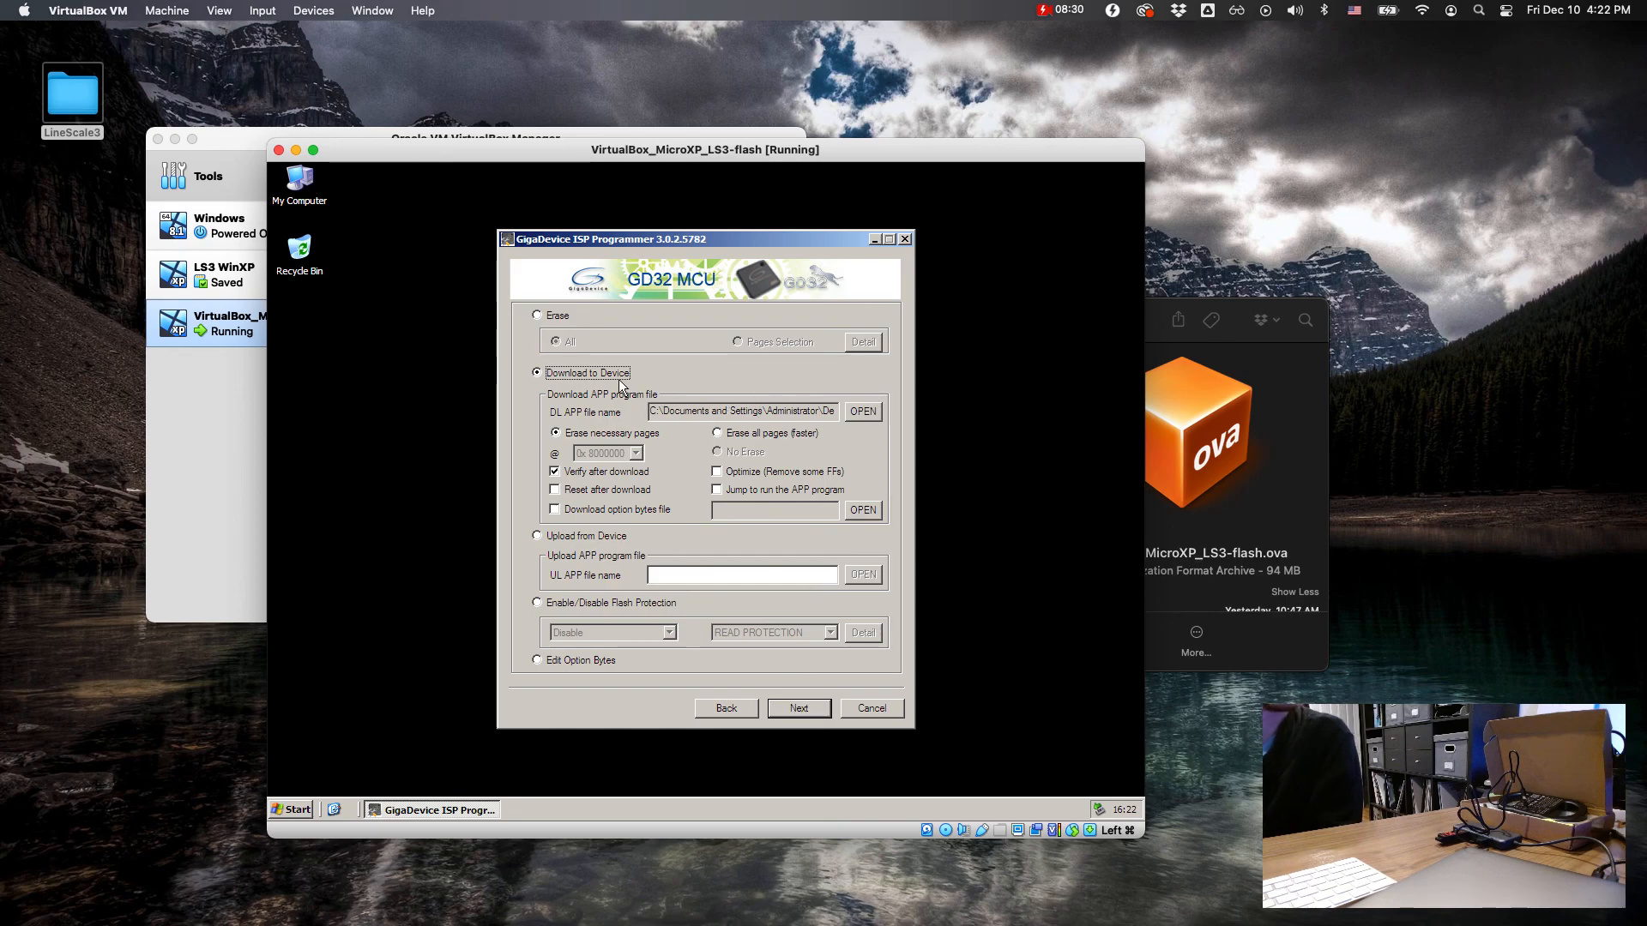
click(590, 371)
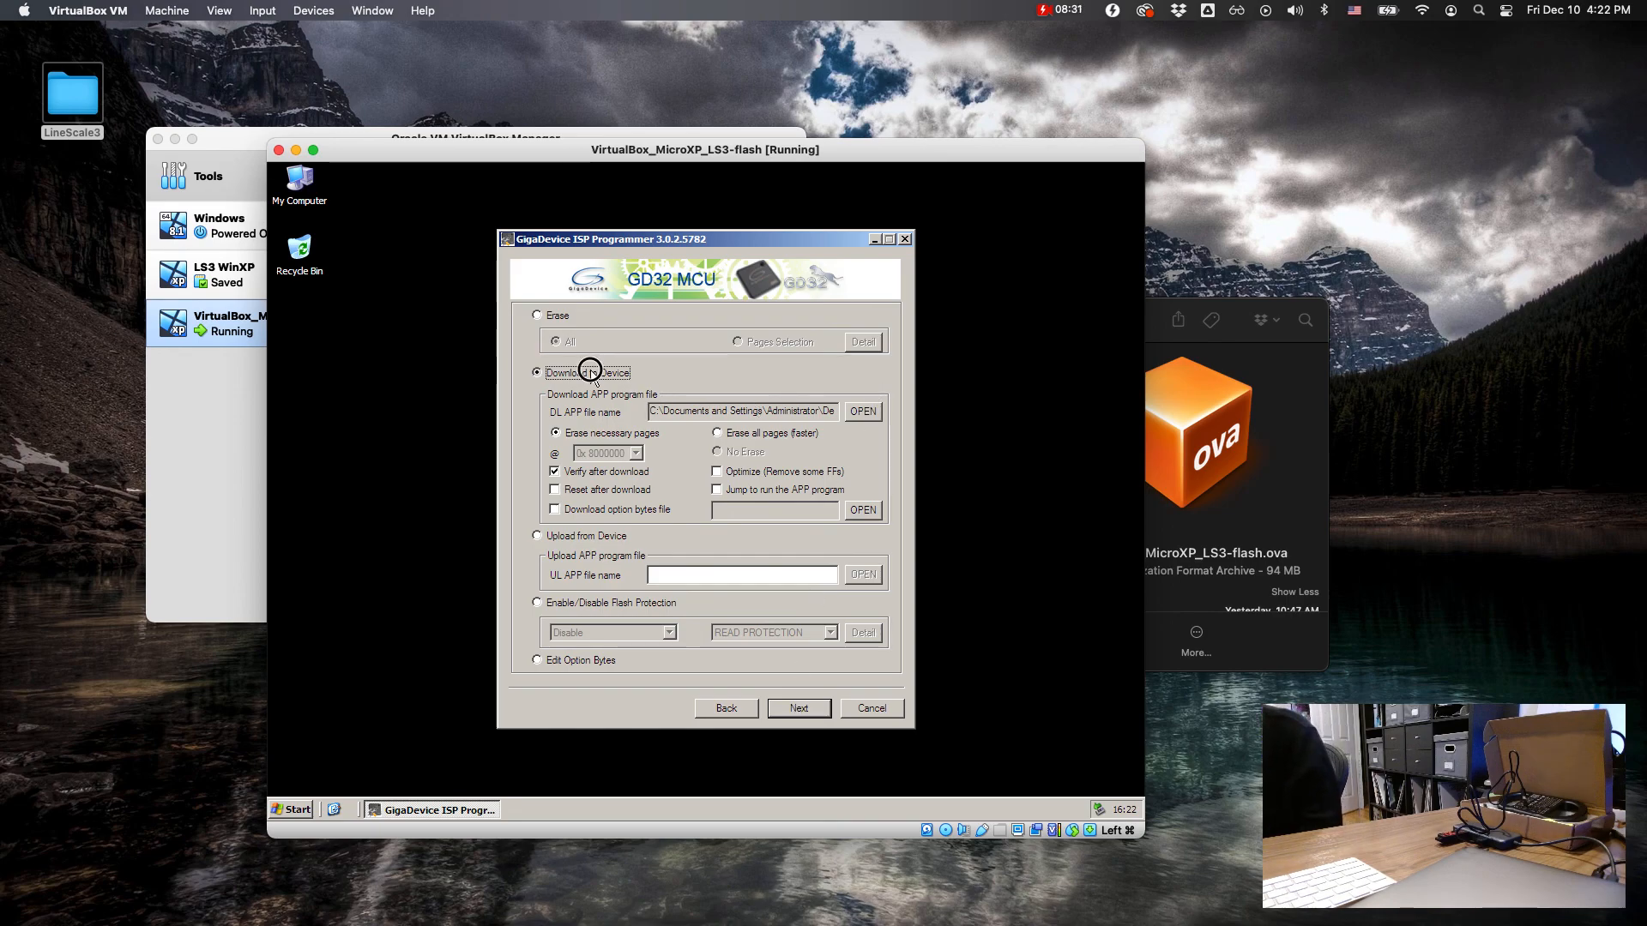
Step: Load LS3_firmware_V2.411.hex from the LineScale-3_firmware_V2.411 folder on drive E: as the APP file for download
click(854, 411)
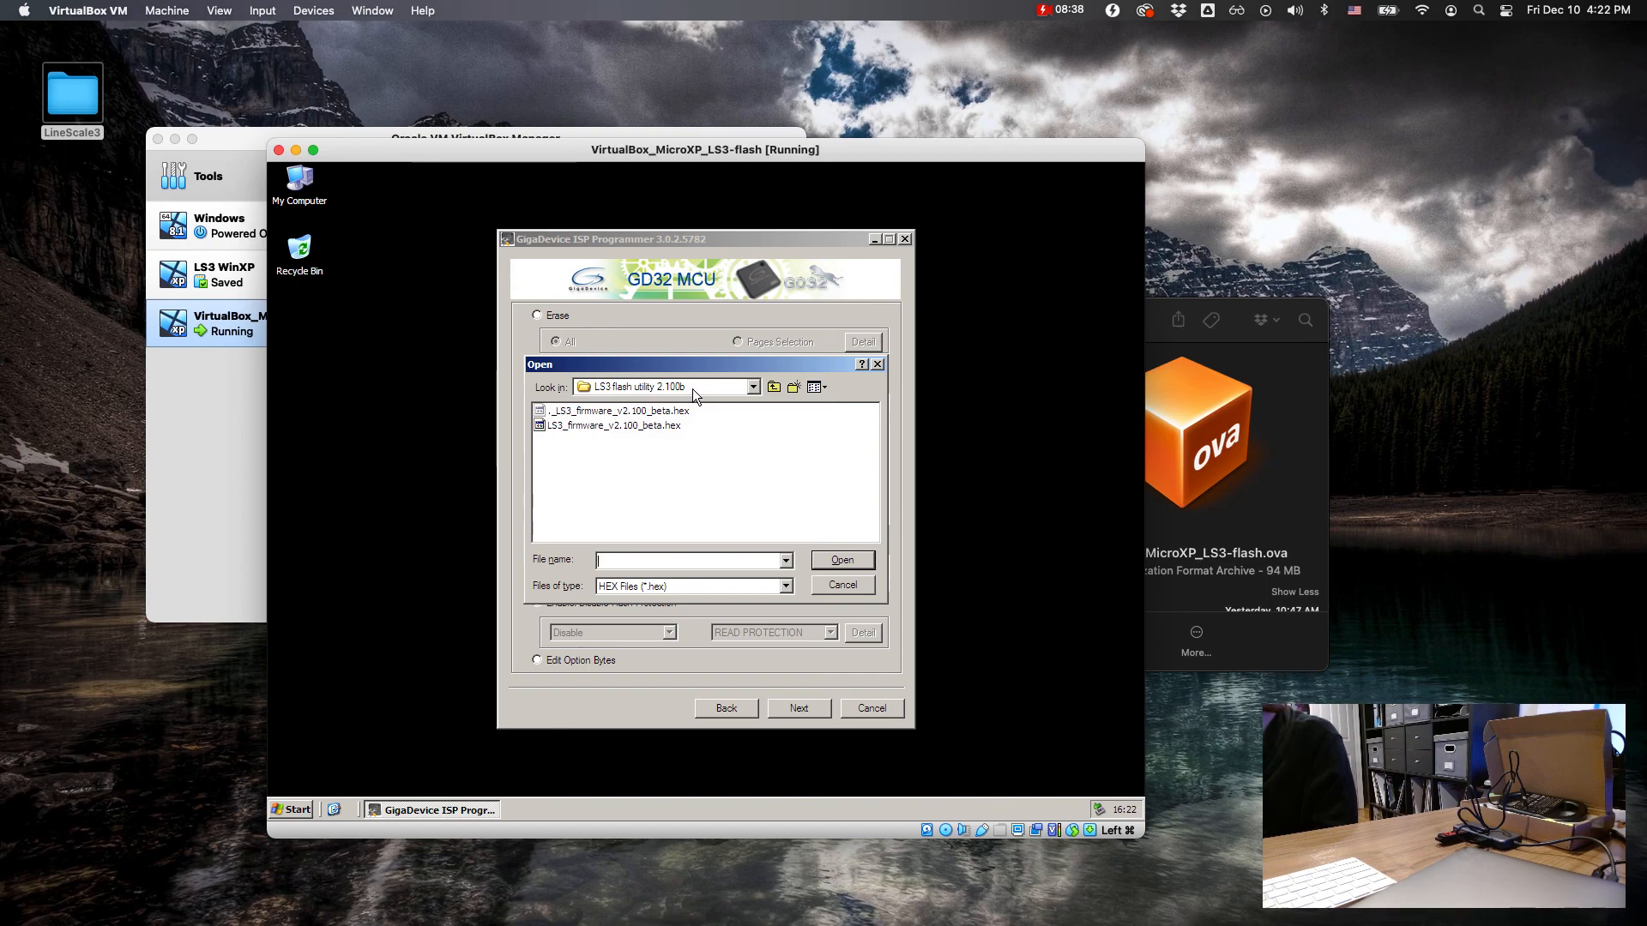
click(753, 387)
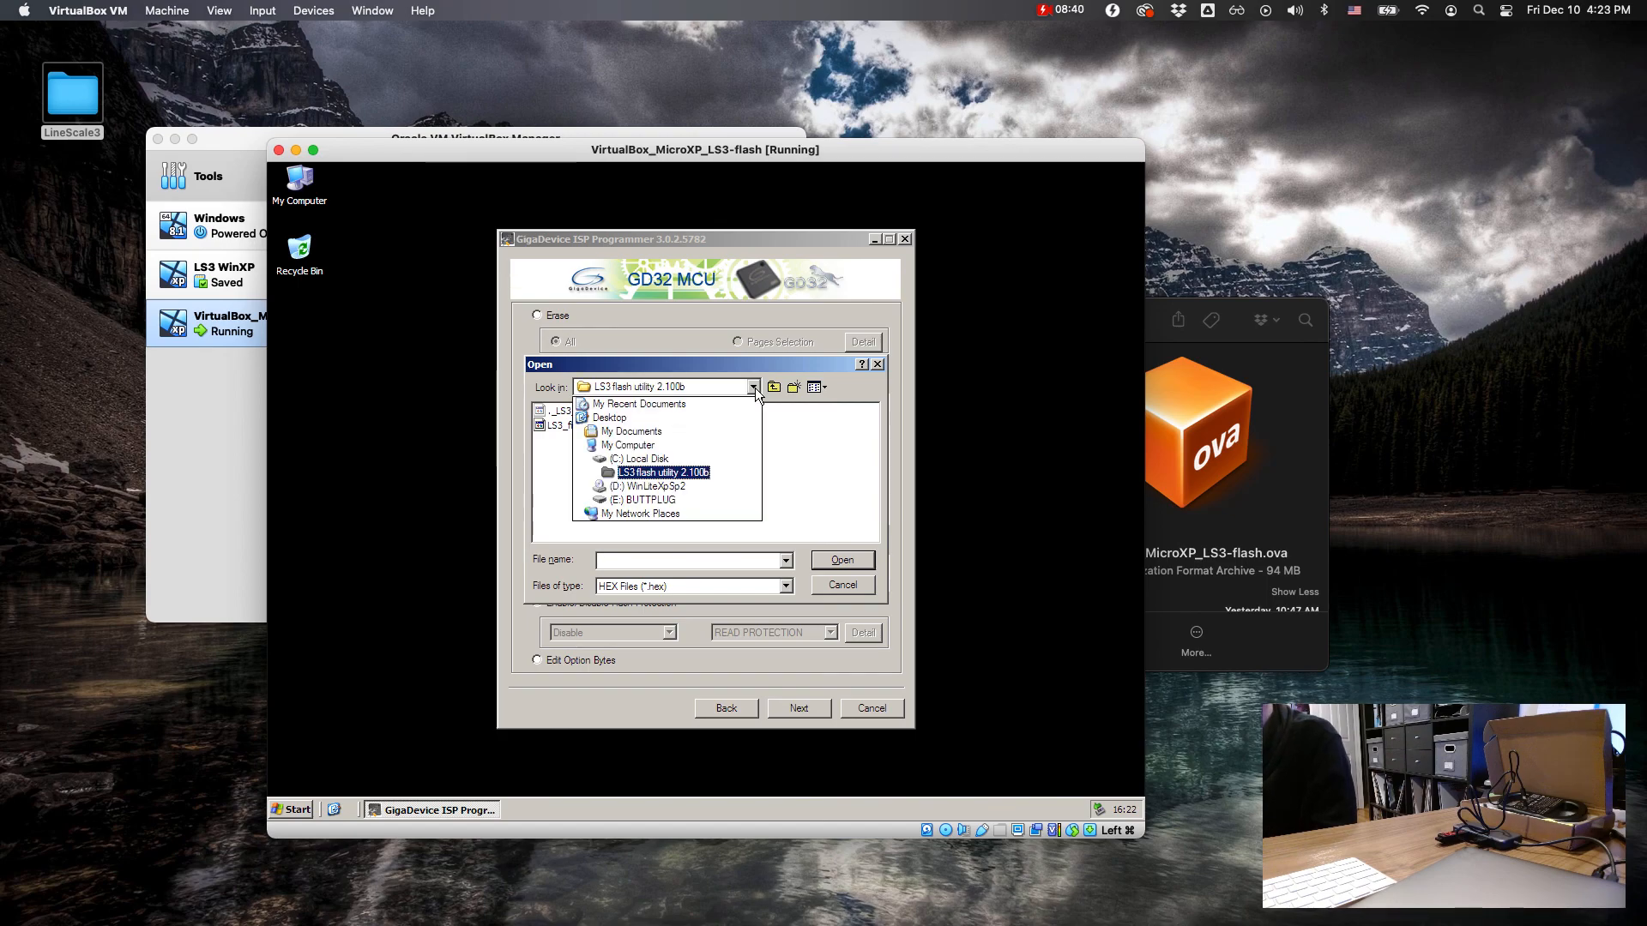
click(624, 445)
double_click(586, 441)
double_click(592, 468)
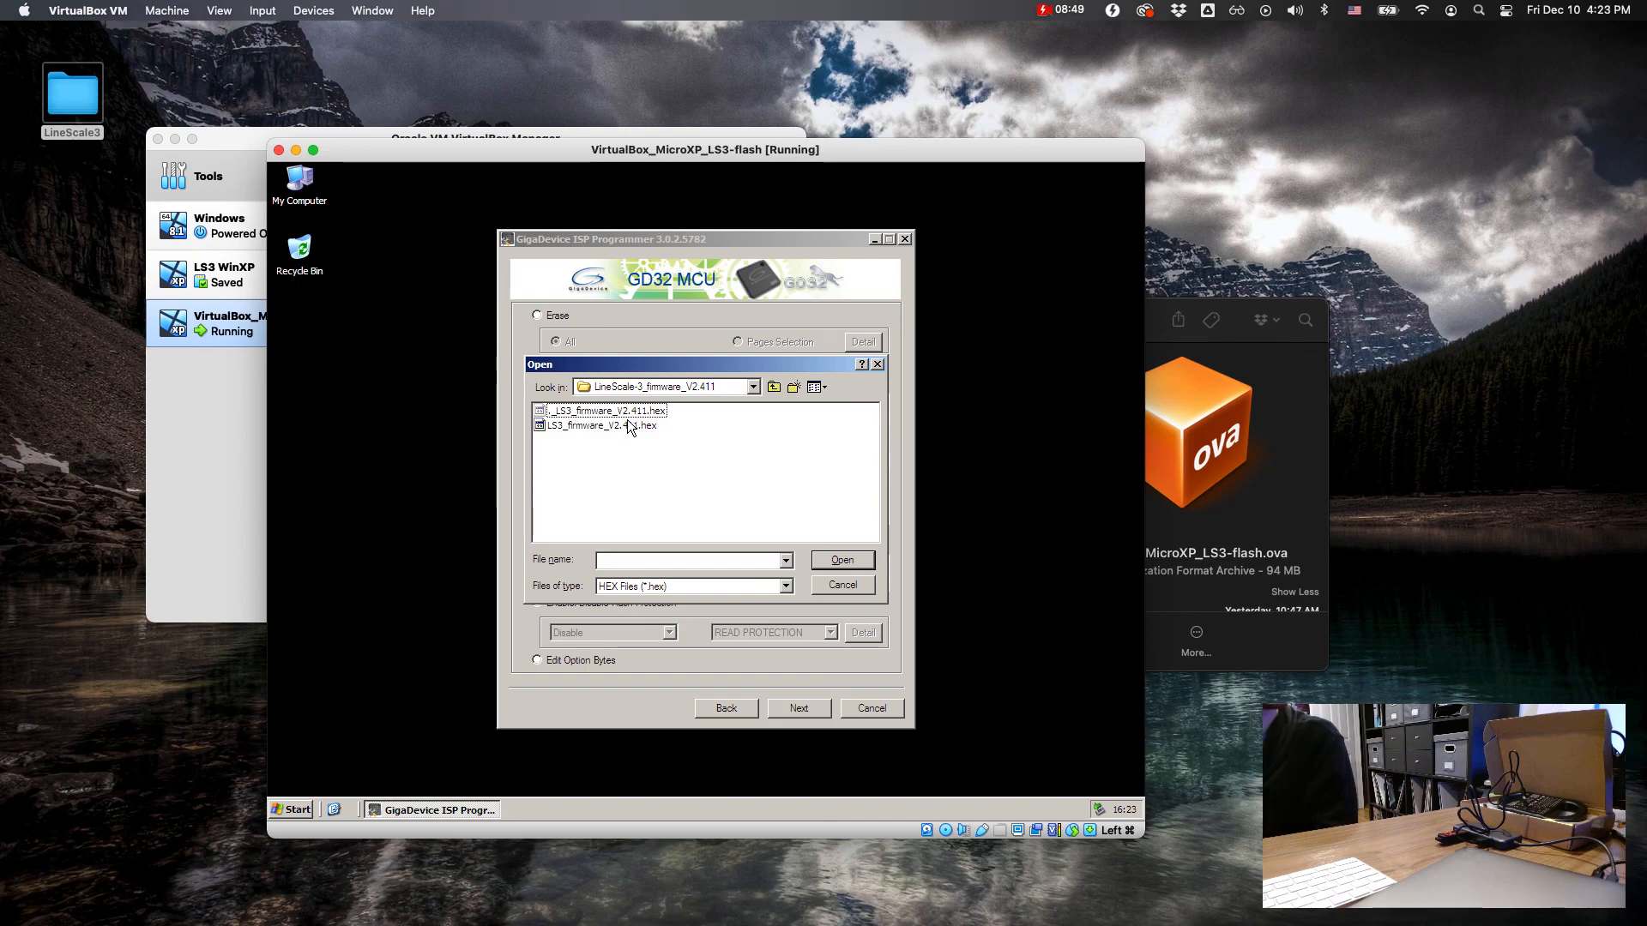
click(584, 429)
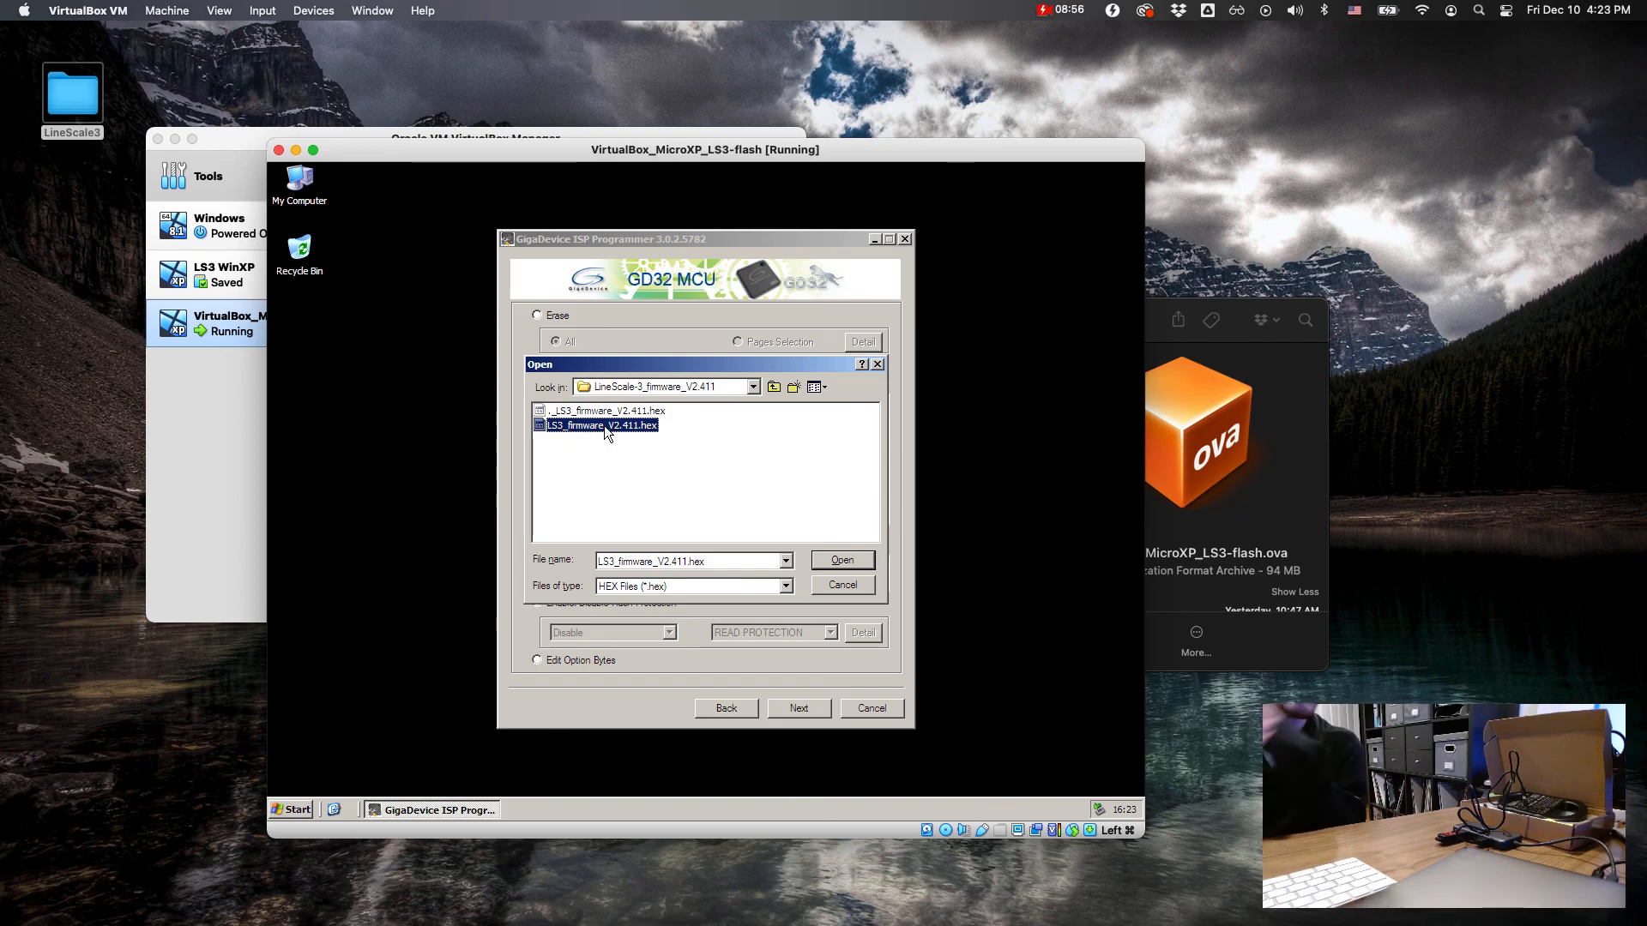
double_click(604, 426)
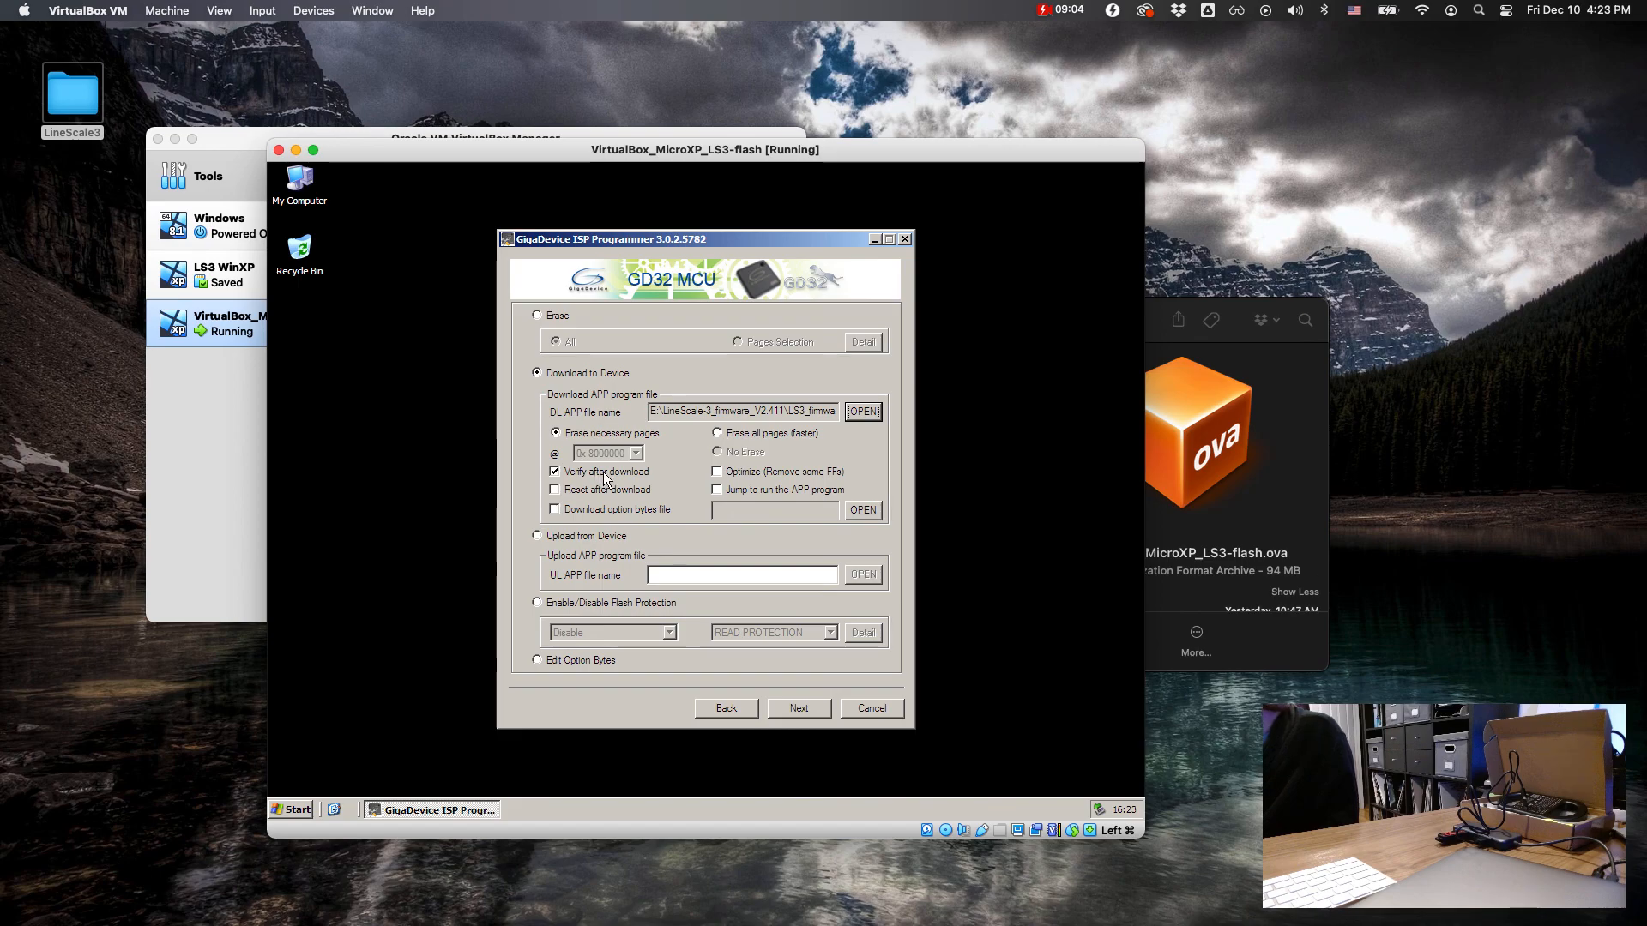
Step: Download the firmware to the device, finish the operation after verification, and close GigaDevice ISP Programmer
click(801, 707)
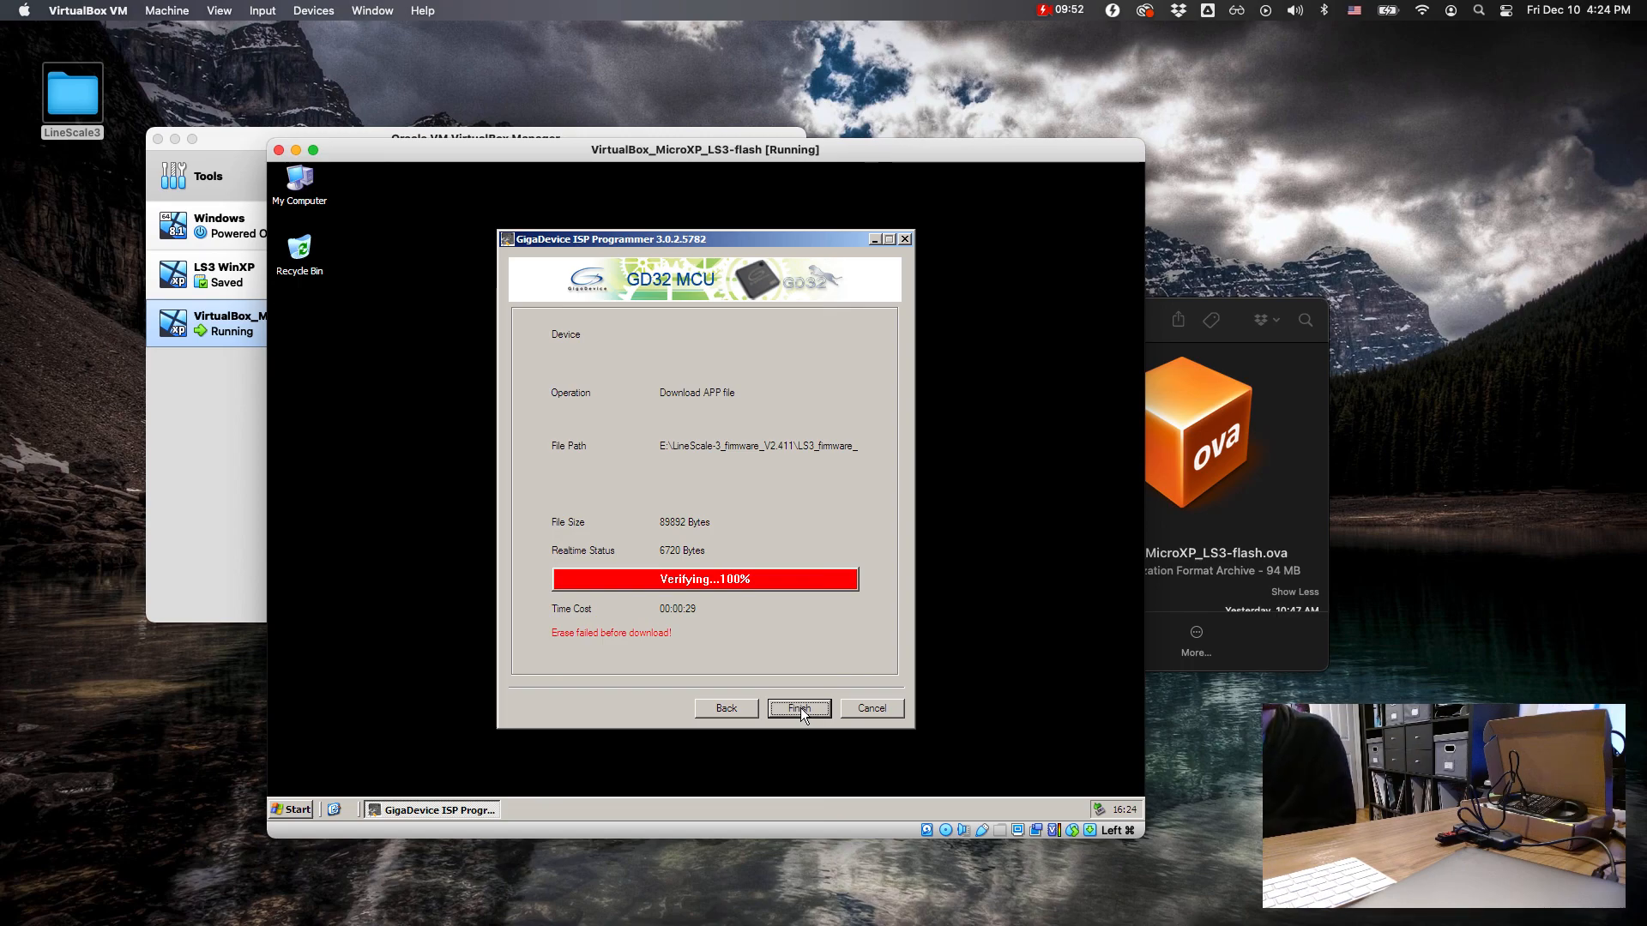
click(800, 707)
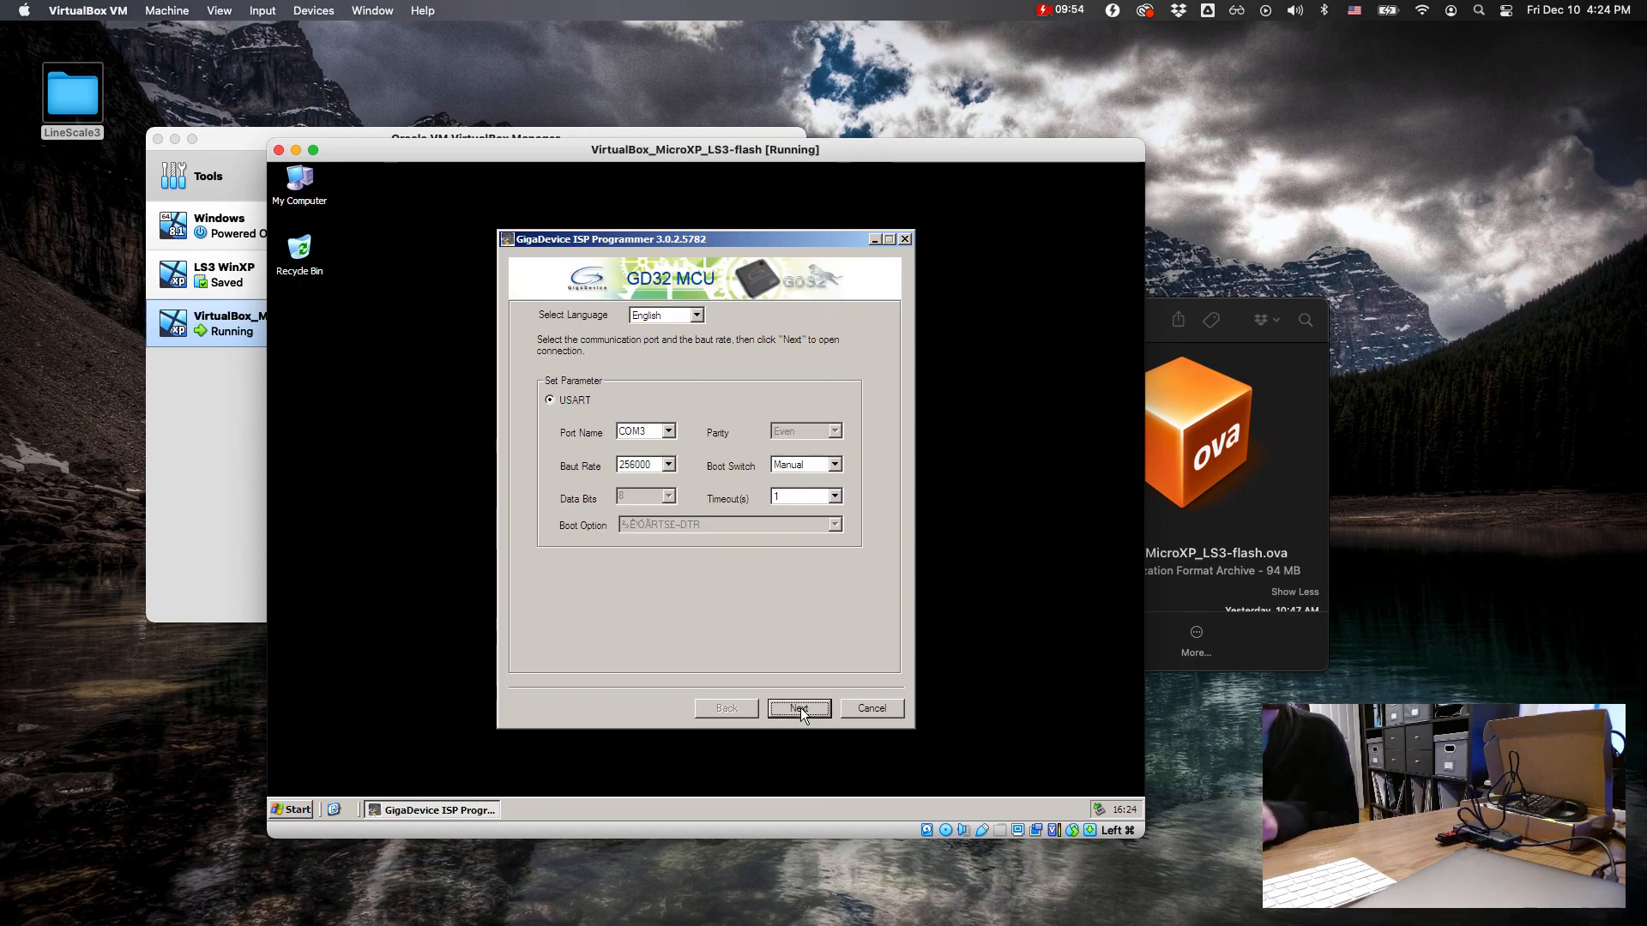
click(878, 706)
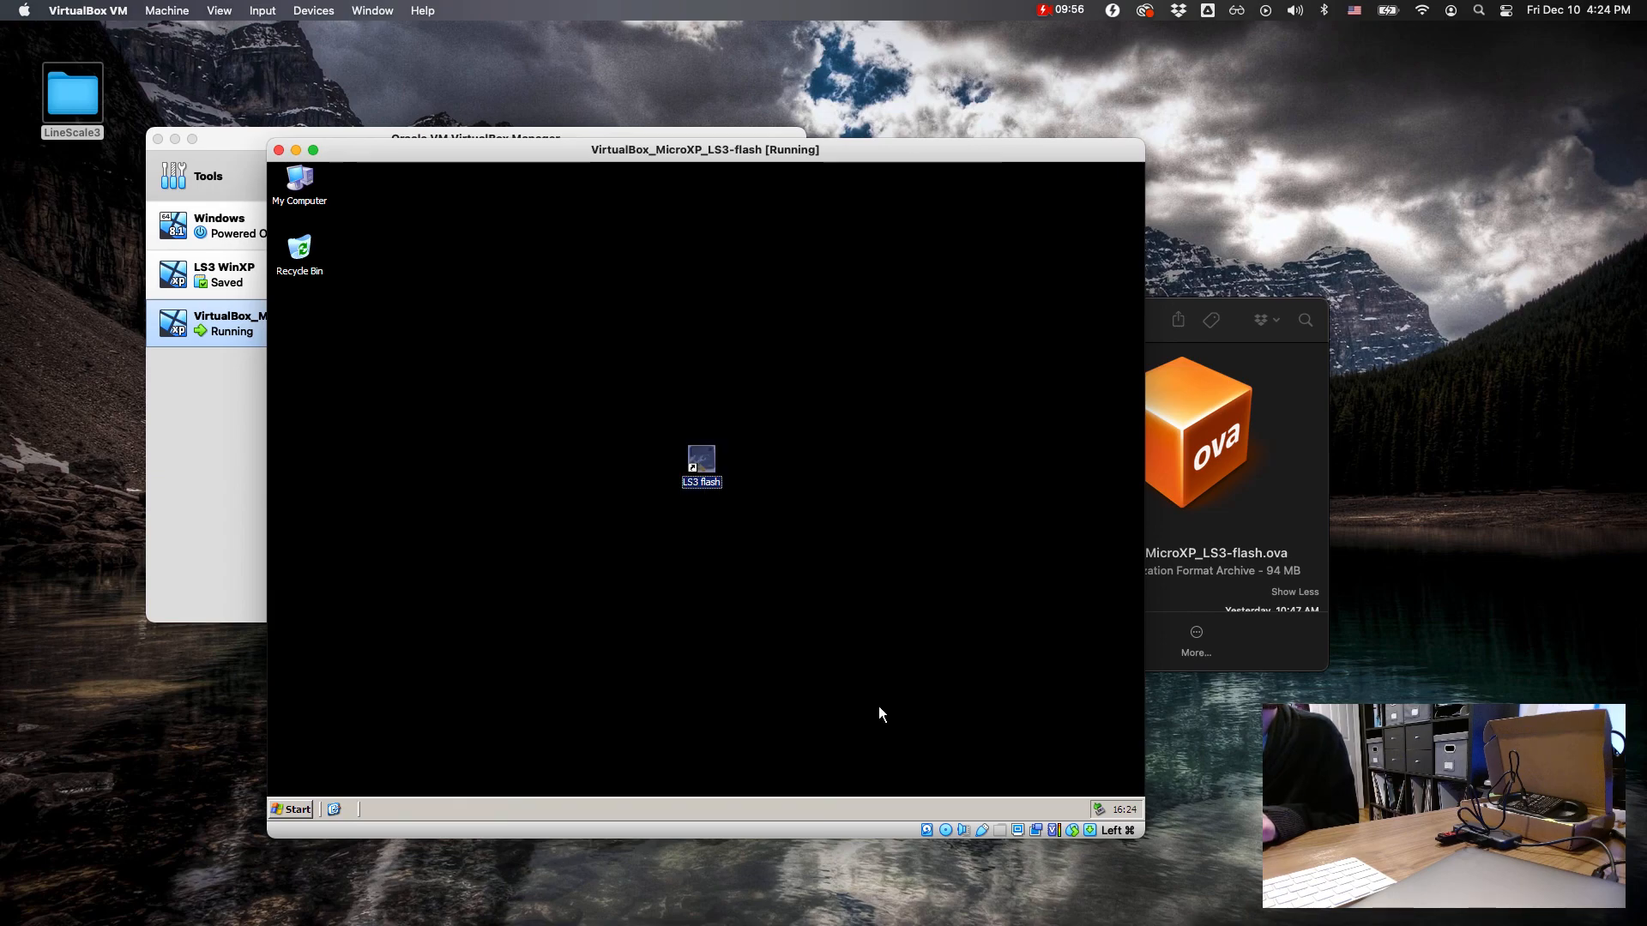
Step: Detach QinHeng Electronics USB Serial and Patriot Memory from the virtual machine
click(982, 832)
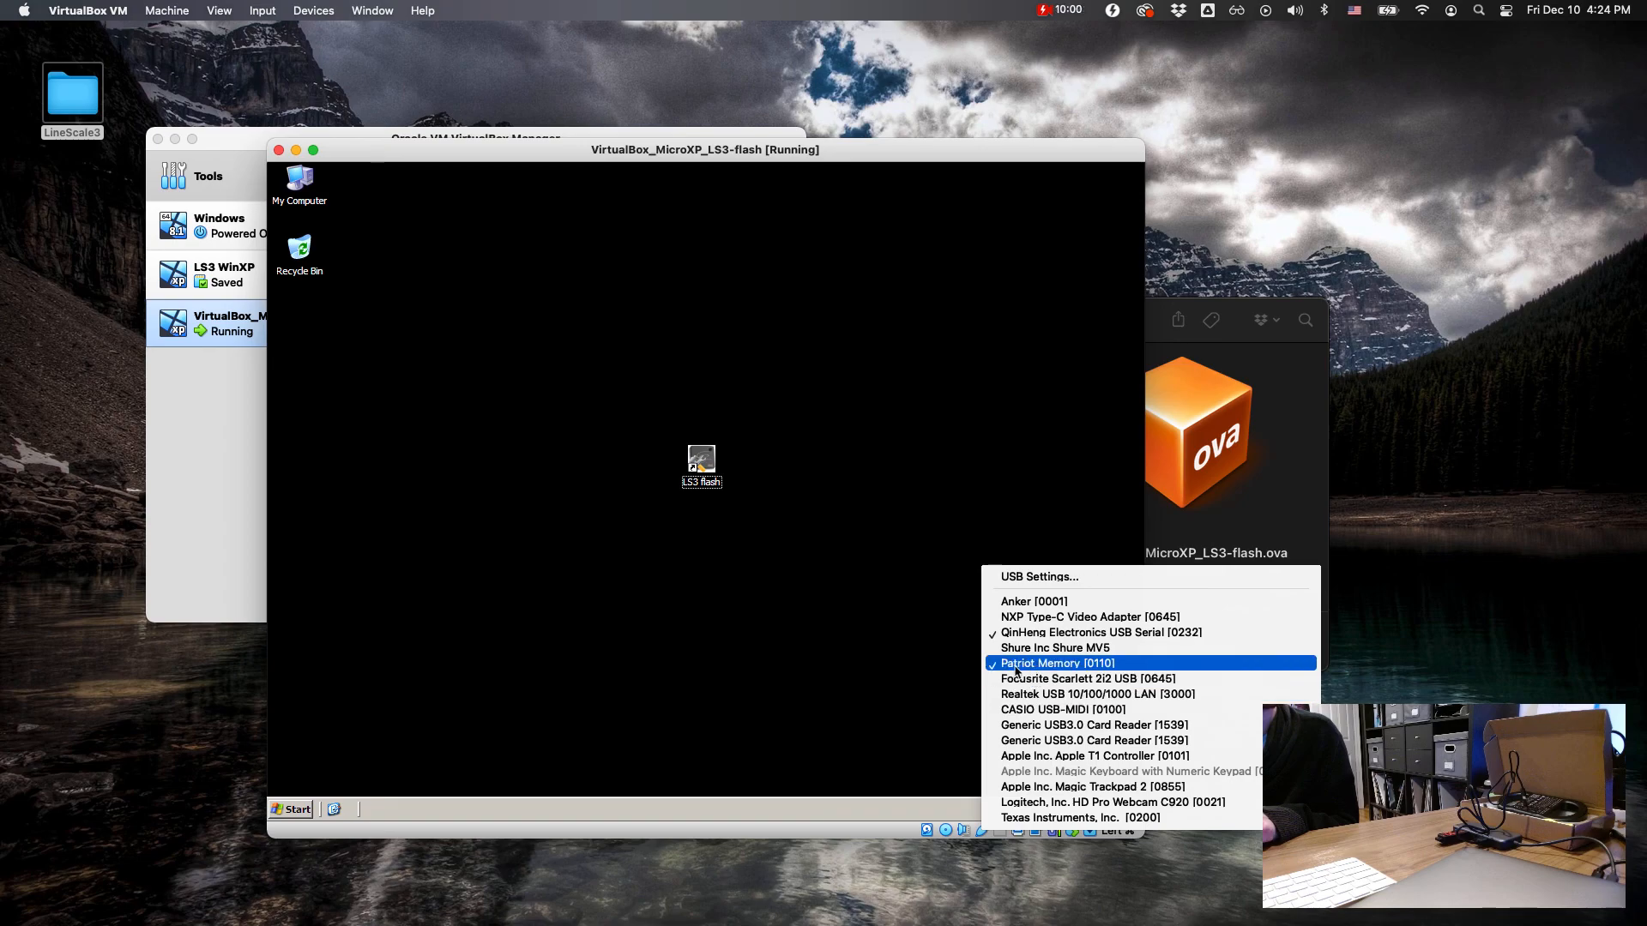
click(1029, 633)
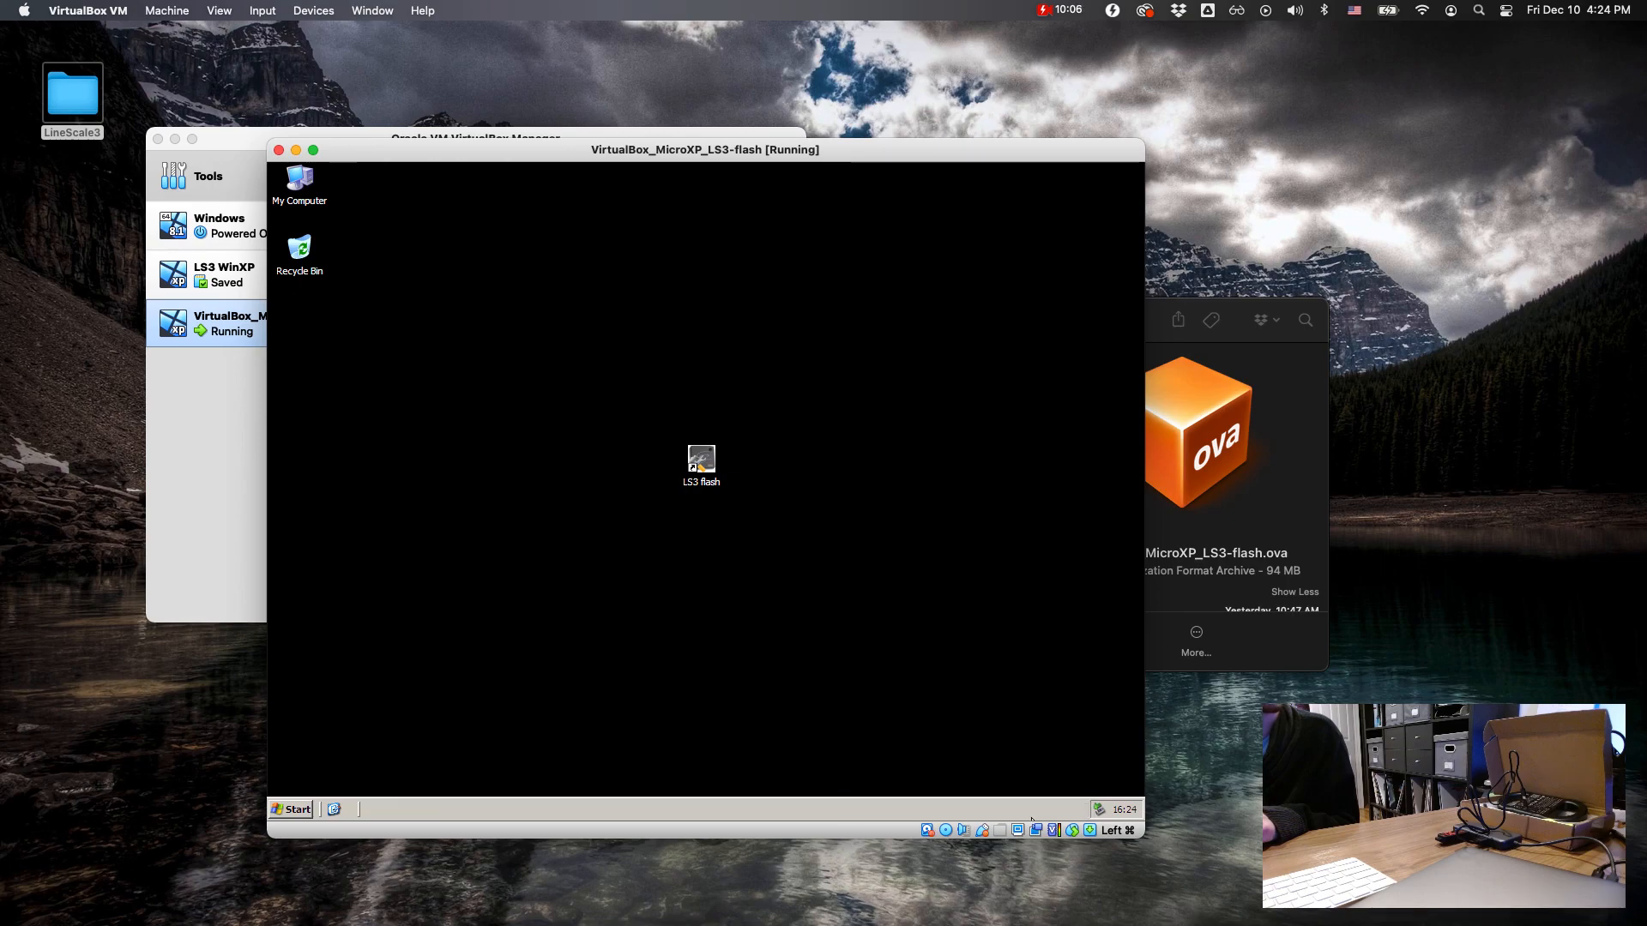
click(985, 830)
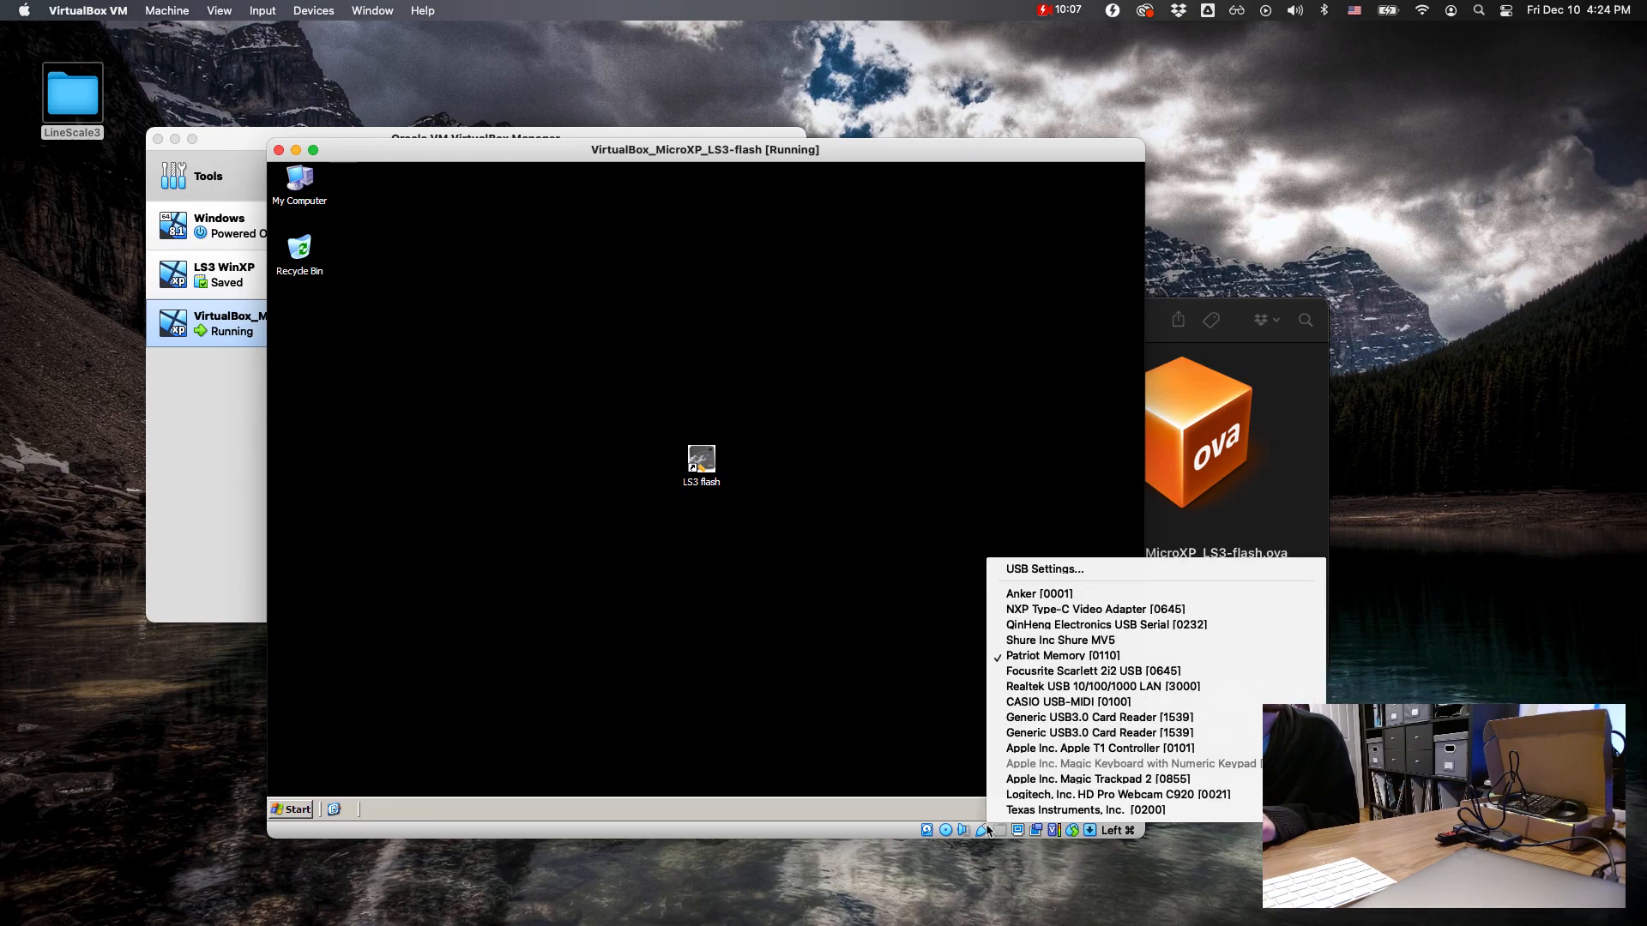
click(1037, 655)
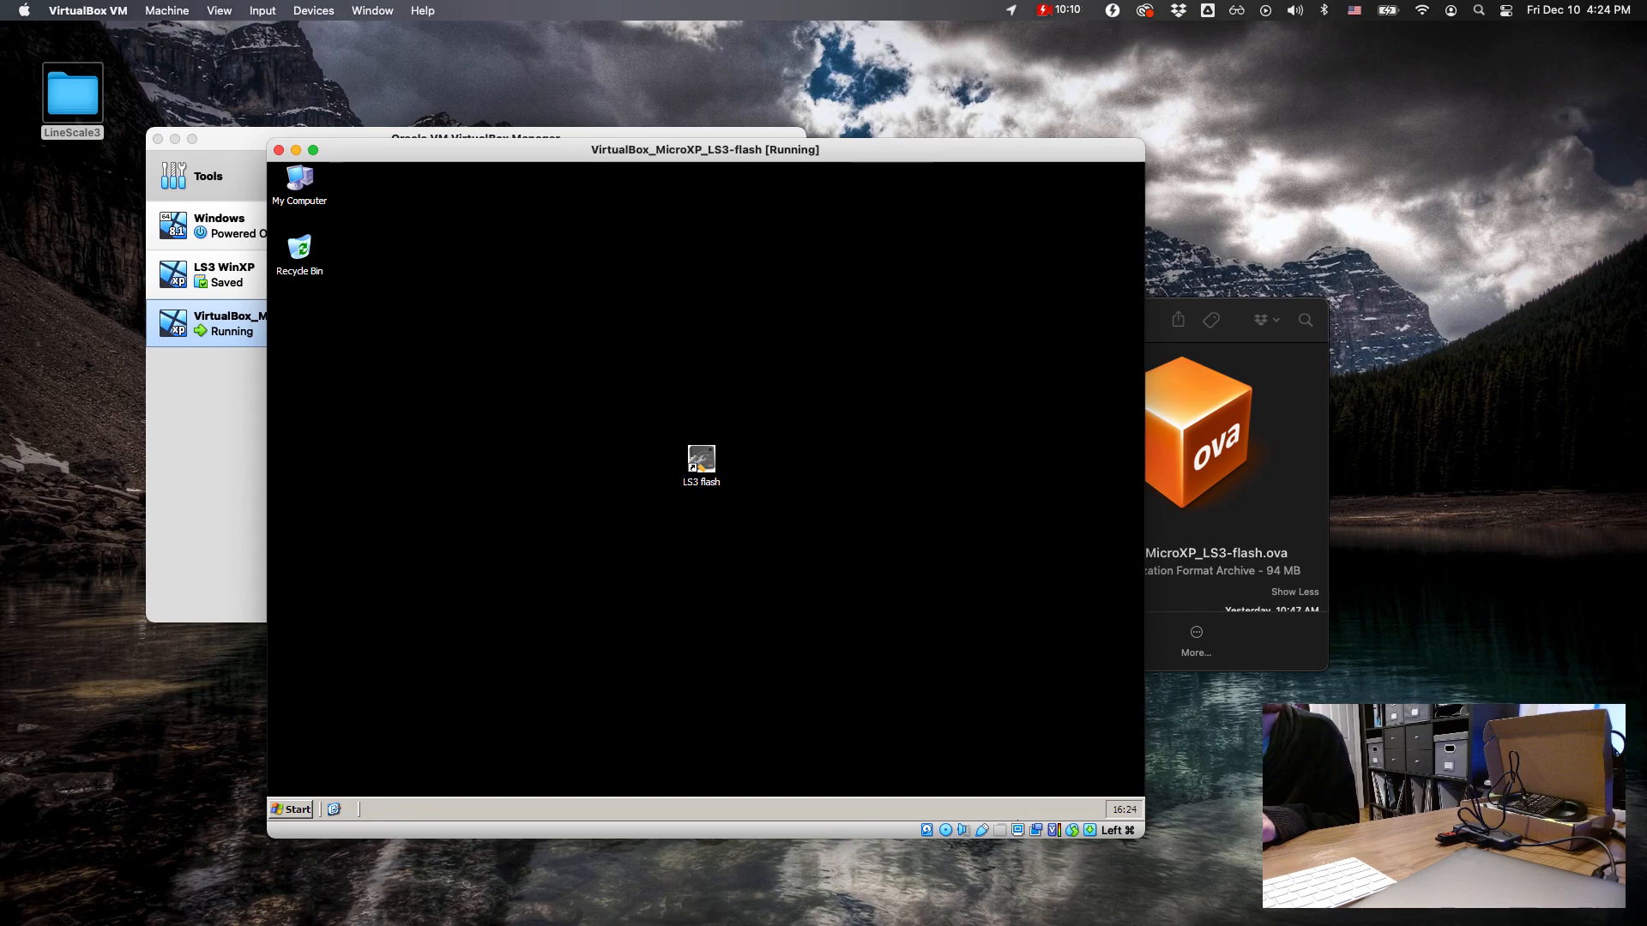